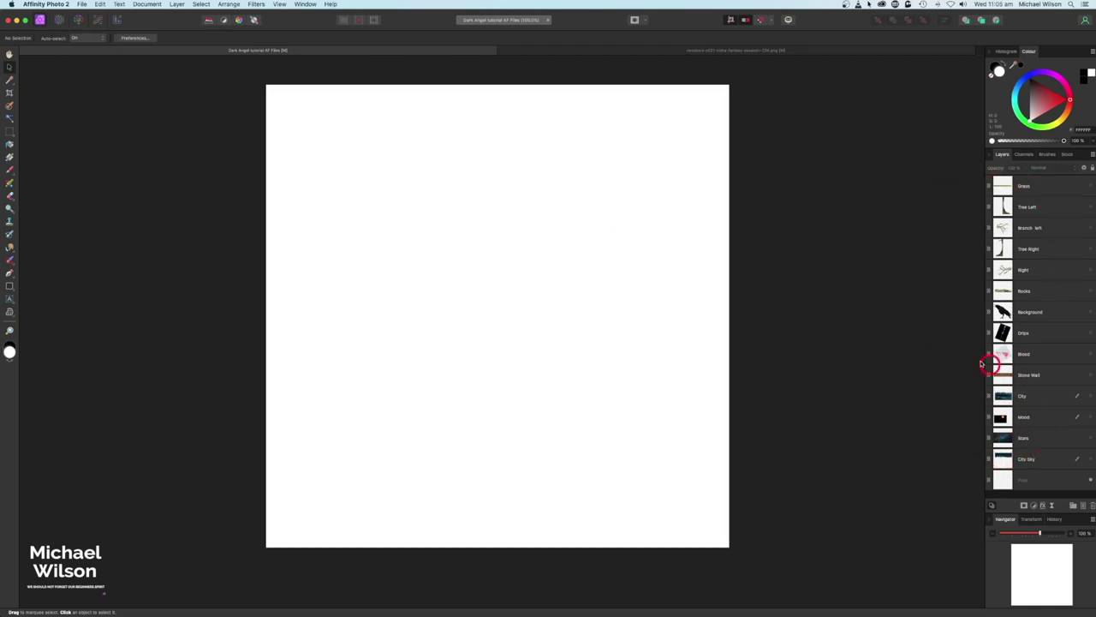
Step: Make the Grass, Tree Left and Branch left layers visible
{"action": "left_click", "coordinate": [1090, 187]}
{"action": "left_click", "coordinate": [1054, 185]}
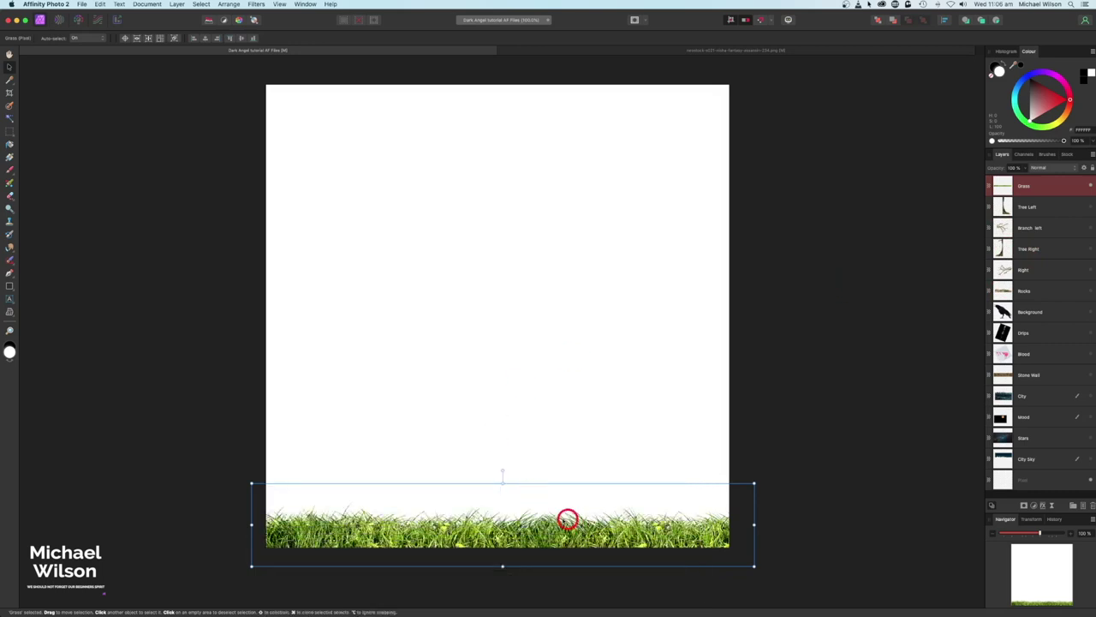
{"action": "left_click", "coordinate": [1054, 206]}
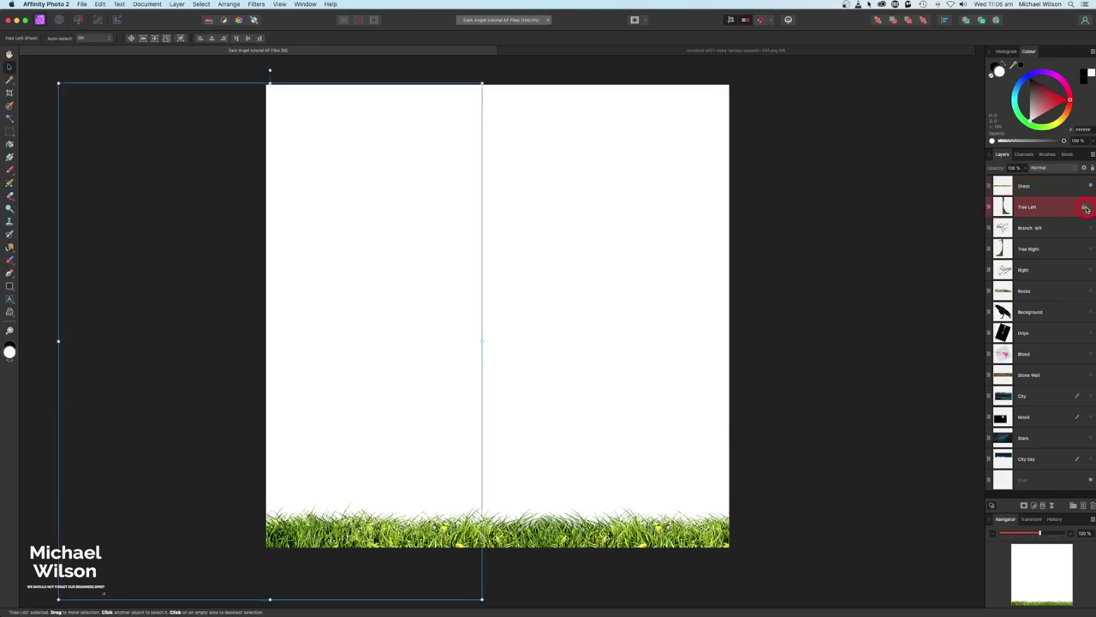
{"action": "left_click", "coordinate": [1091, 208]}
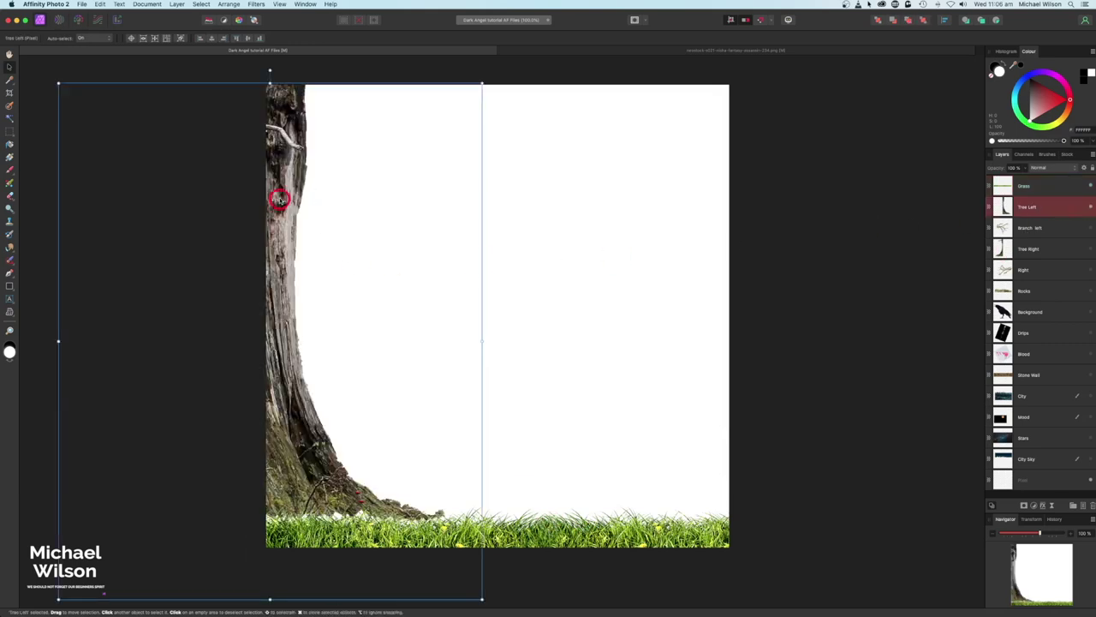
{"action": "left_click", "coordinate": [1090, 229]}
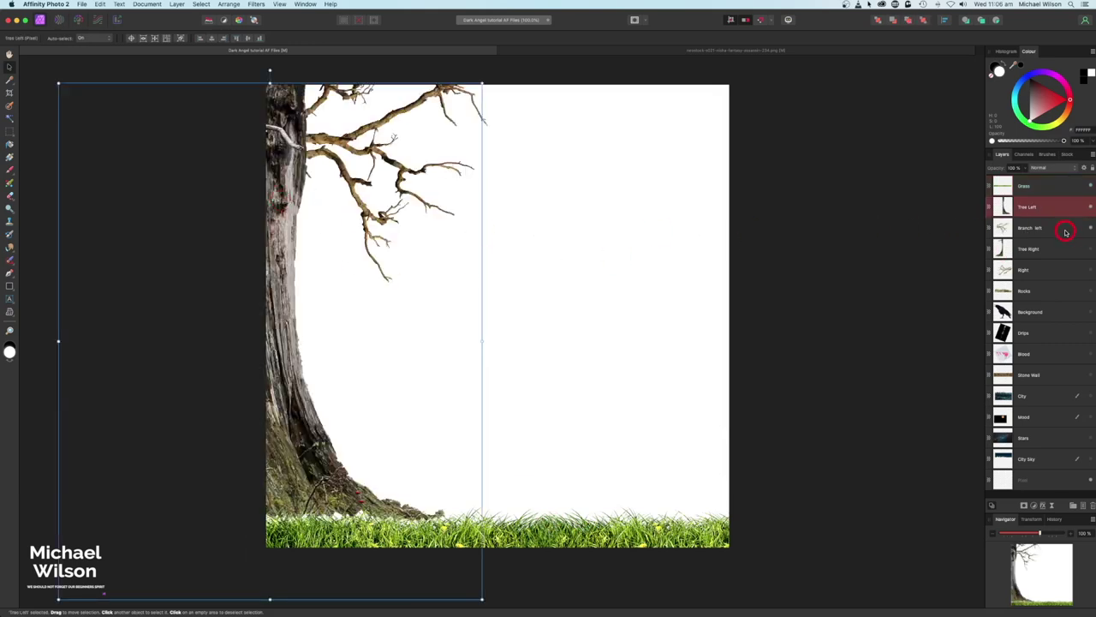
{"action": "left_click", "coordinate": [1066, 231]}
{"action": "left_click", "coordinate": [436, 196]}
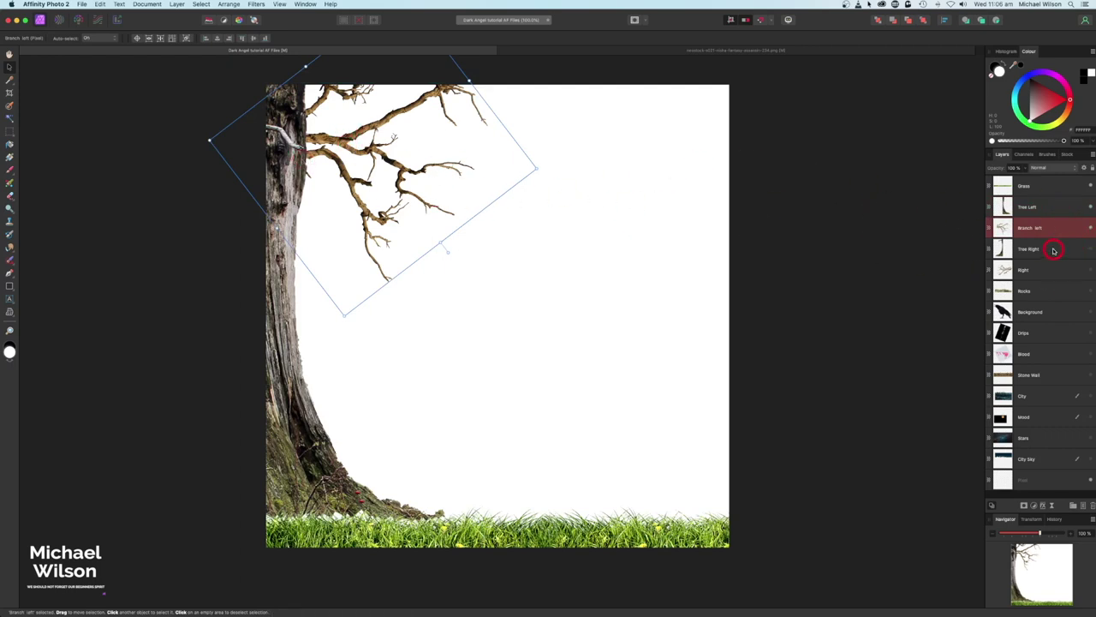
Step: Make the Tree Right layer, the Right branch layer and the Rocks layer visible
{"action": "left_click", "coordinate": [1084, 249]}
{"action": "left_click", "coordinate": [1090, 250]}
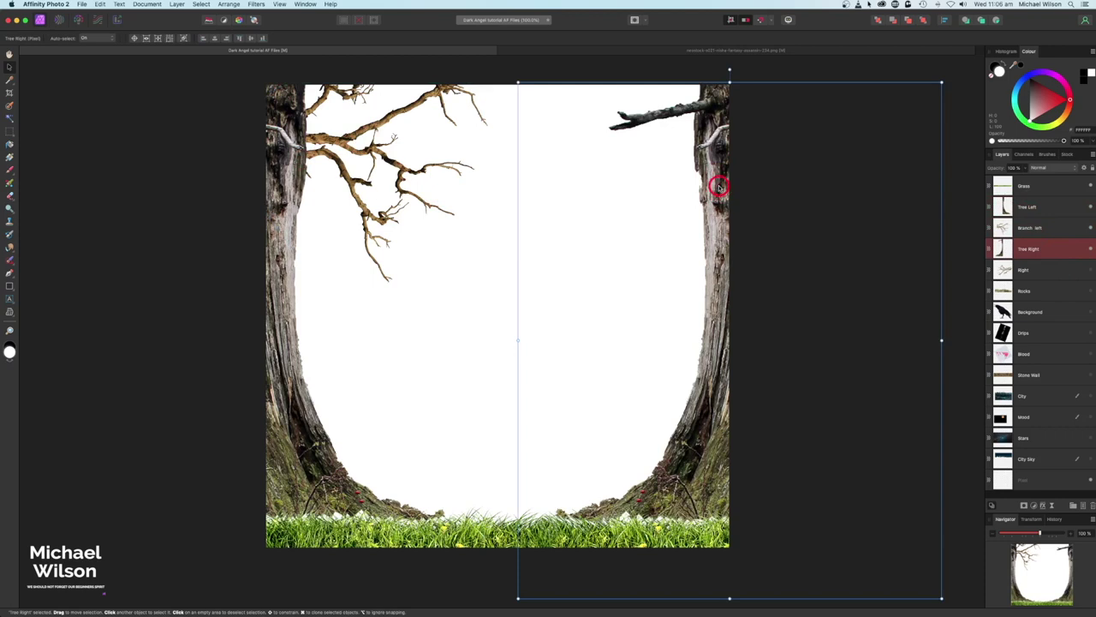
{"action": "left_click", "coordinate": [1077, 273]}
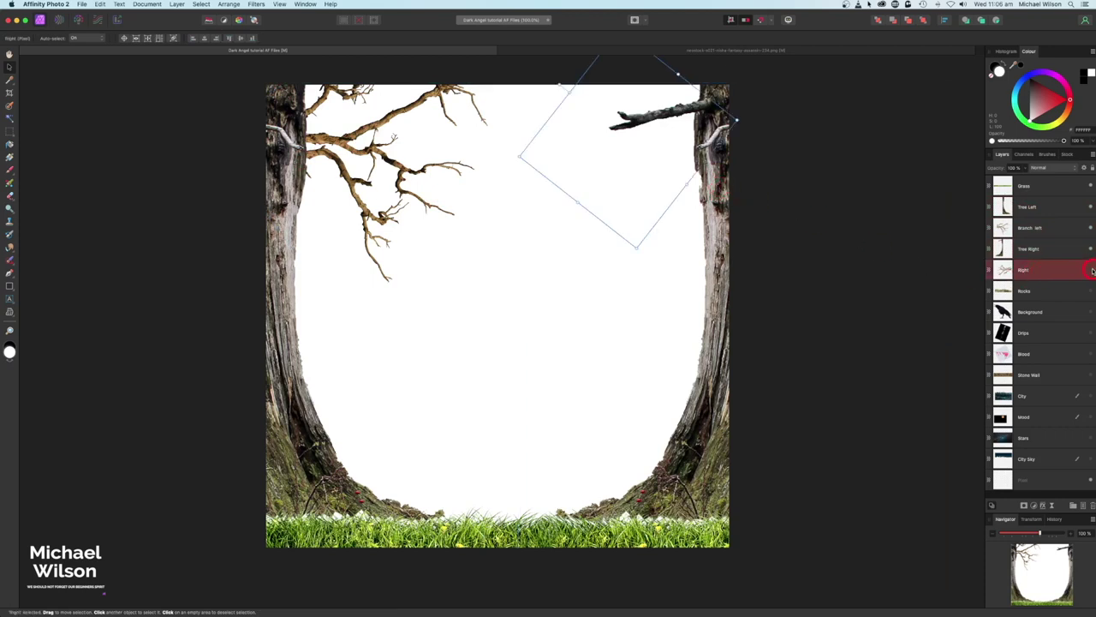
{"action": "left_click", "coordinate": [1092, 270]}
{"action": "left_click", "coordinate": [1028, 291]}
{"action": "left_click", "coordinate": [1091, 293]}
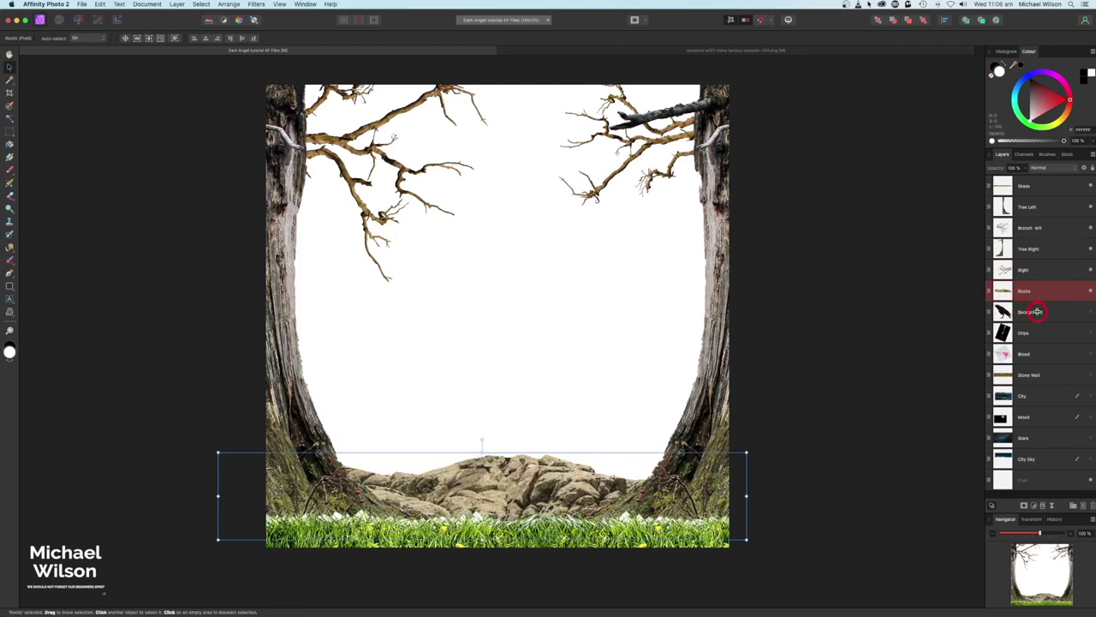
Step: Turn on the Stone Wall layer and the Background layer containing the crow
{"action": "left_click", "coordinate": [1029, 374]}
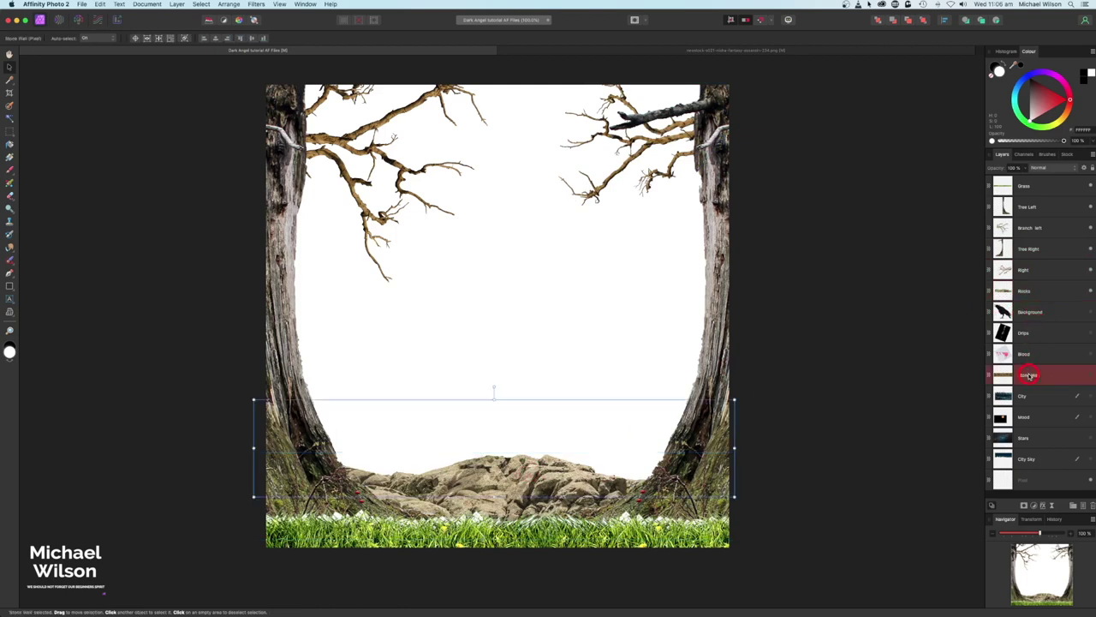
{"action": "left_click", "coordinate": [1090, 377]}
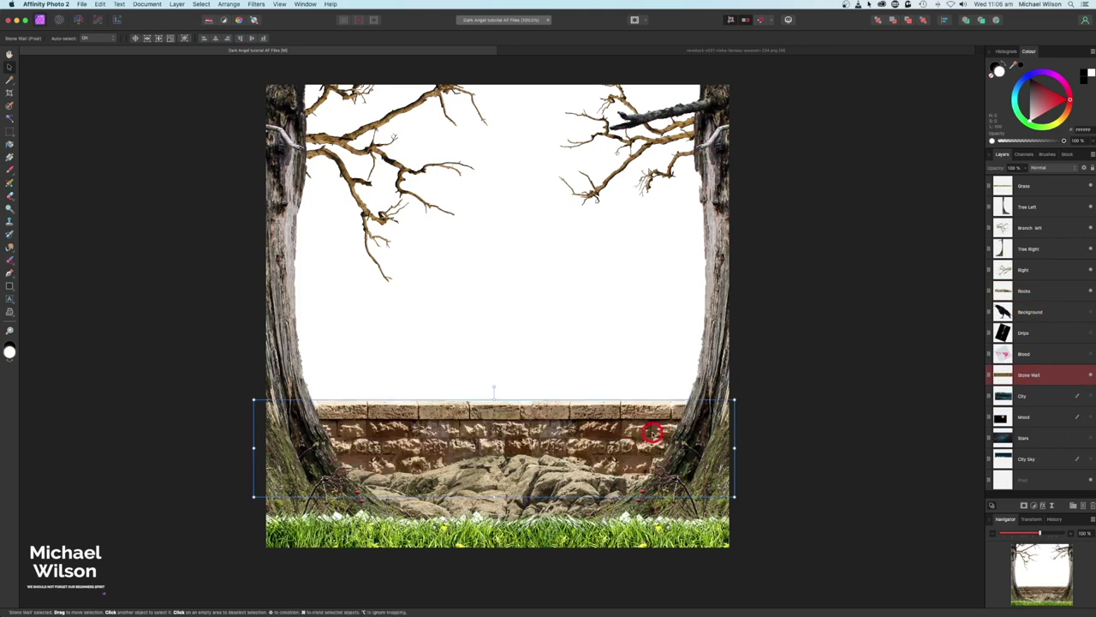
{"action": "left_click", "coordinate": [1089, 313]}
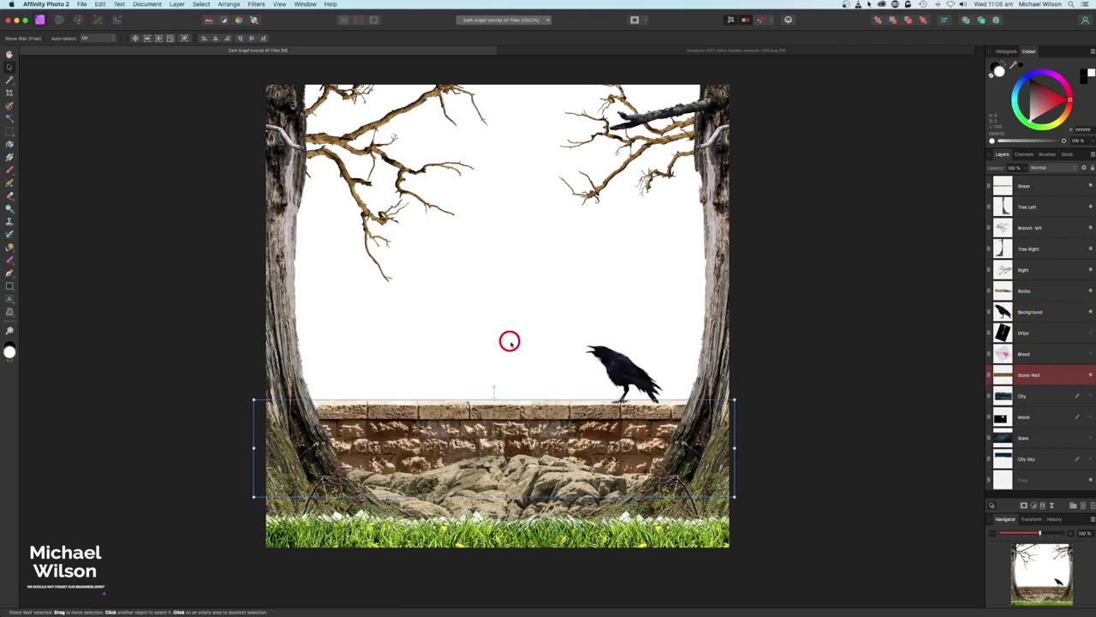
Step: Show the City and City Sky layers behind the stone wall
{"action": "left_click", "coordinate": [1091, 397]}
{"action": "left_click", "coordinate": [1072, 396]}
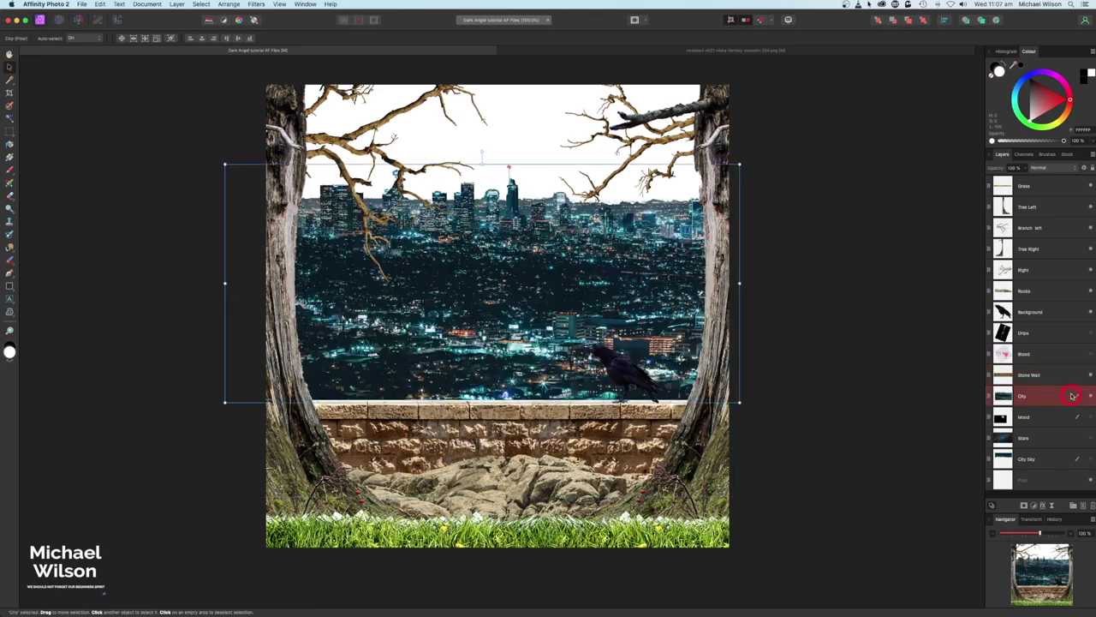
{"action": "left_click", "coordinate": [1090, 459]}
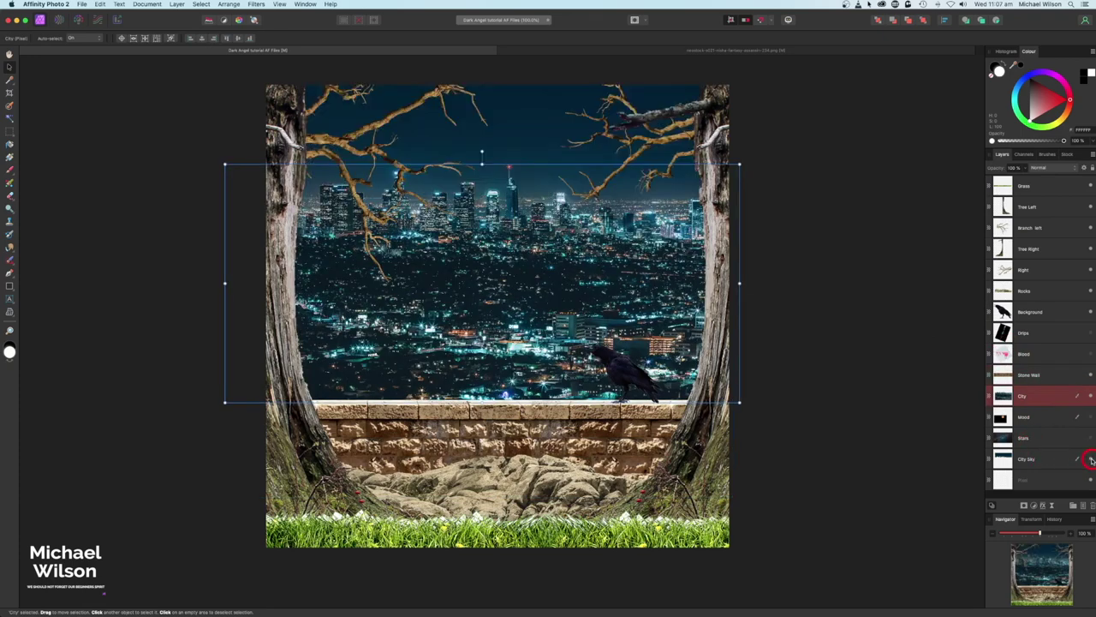
Step: Show the Stars layer and blend it into the sky with Screen mode at about 50% opacity
{"action": "left_click", "coordinate": [1041, 438]}
{"action": "left_click", "coordinate": [1090, 438]}
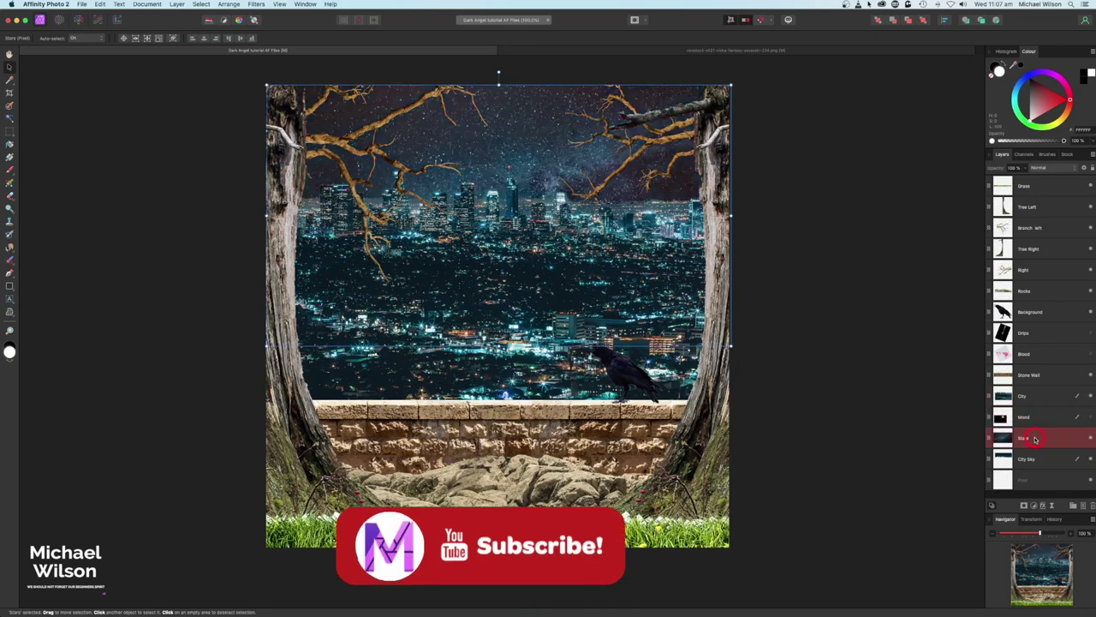
{"action": "left_click", "coordinate": [1039, 167]}
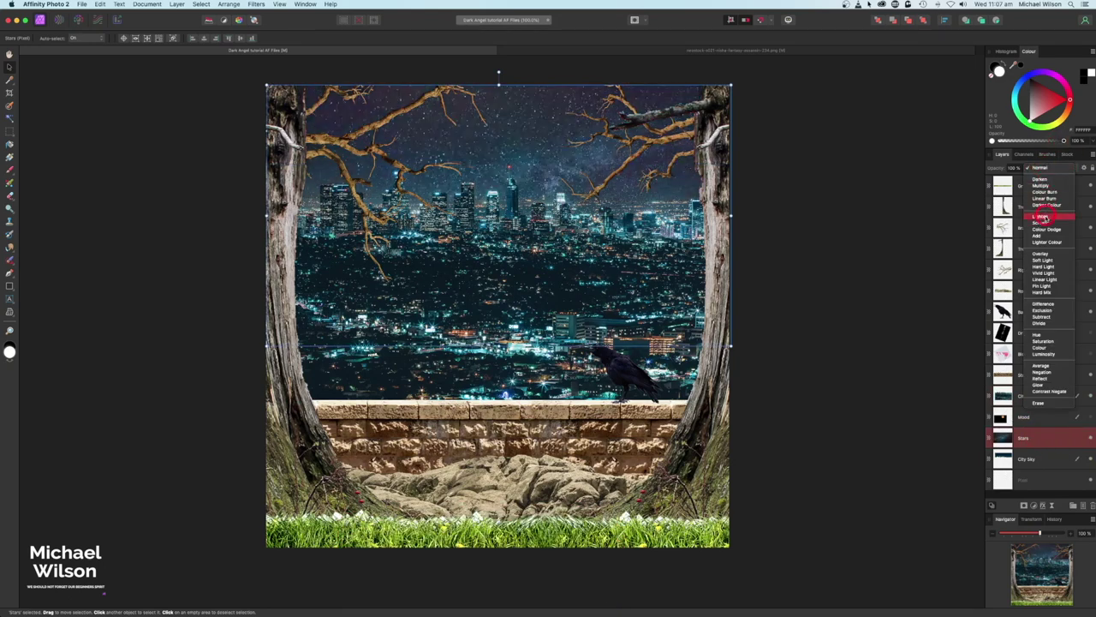
{"action": "left_click", "coordinate": [1043, 216]}
{"action": "left_click_drag", "start_coordinate": [1025, 177], "coordinate": [991, 177]}
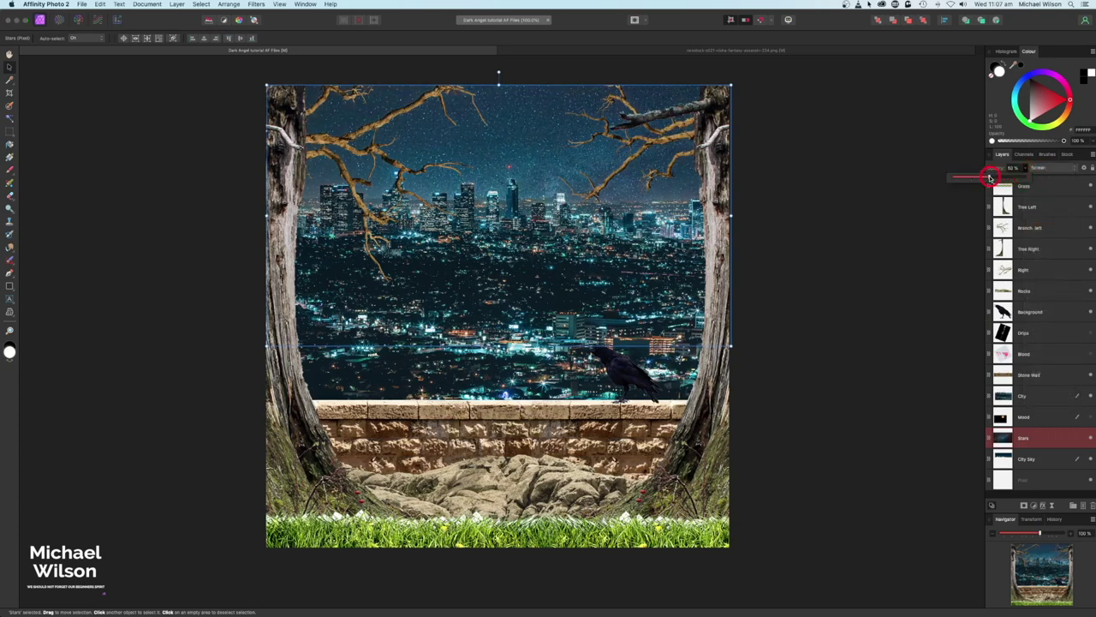
Step: Show the Moon layer, set its blend mode to Screen and deselect it
{"action": "left_click", "coordinate": [1041, 419]}
{"action": "left_click", "coordinate": [1090, 418]}
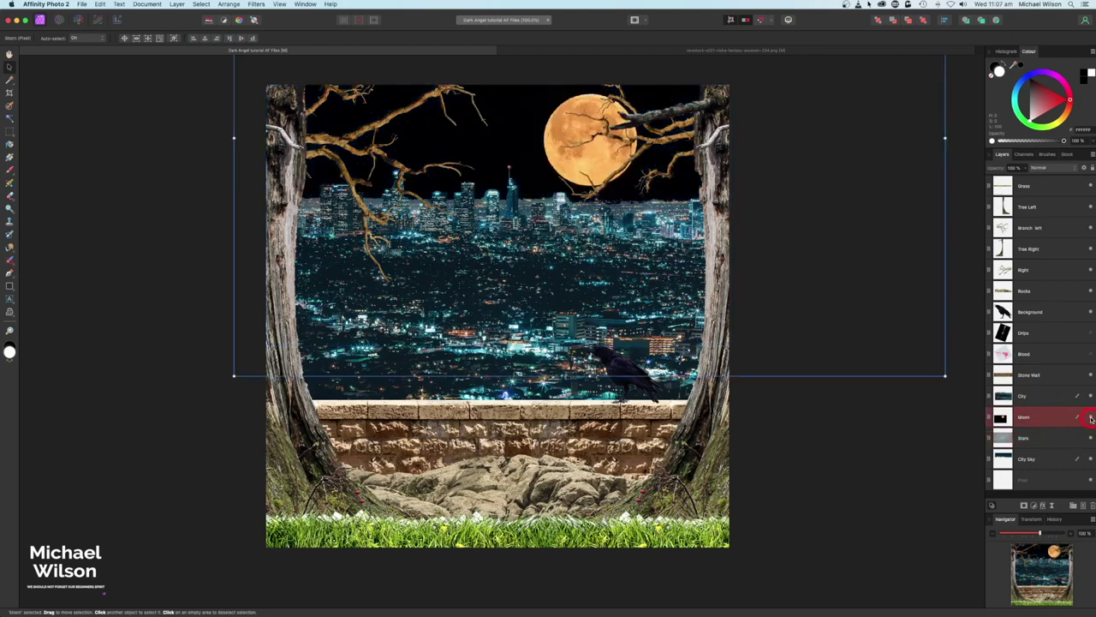
{"action": "left_click", "coordinate": [1047, 170]}
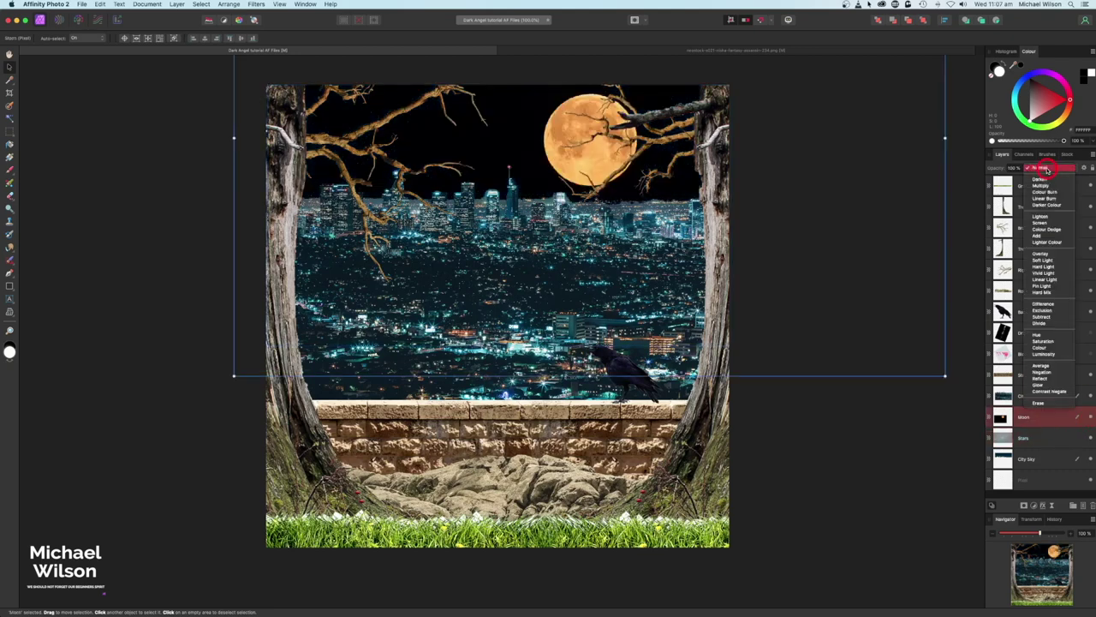
{"action": "left_click", "coordinate": [1041, 223]}
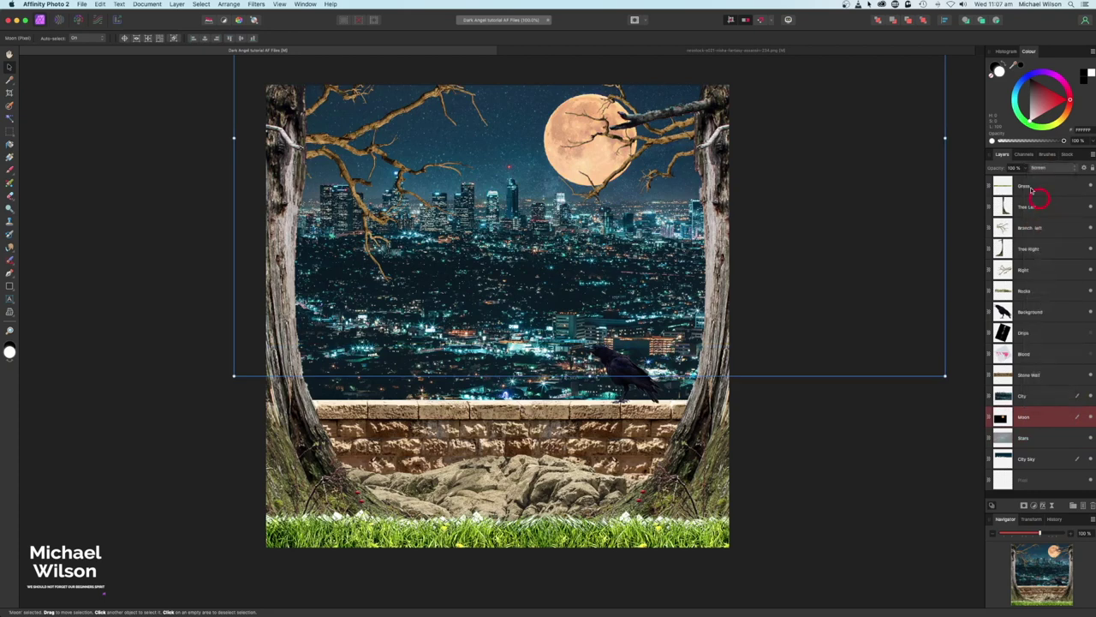
{"action": "left_click", "coordinate": [981, 195]}
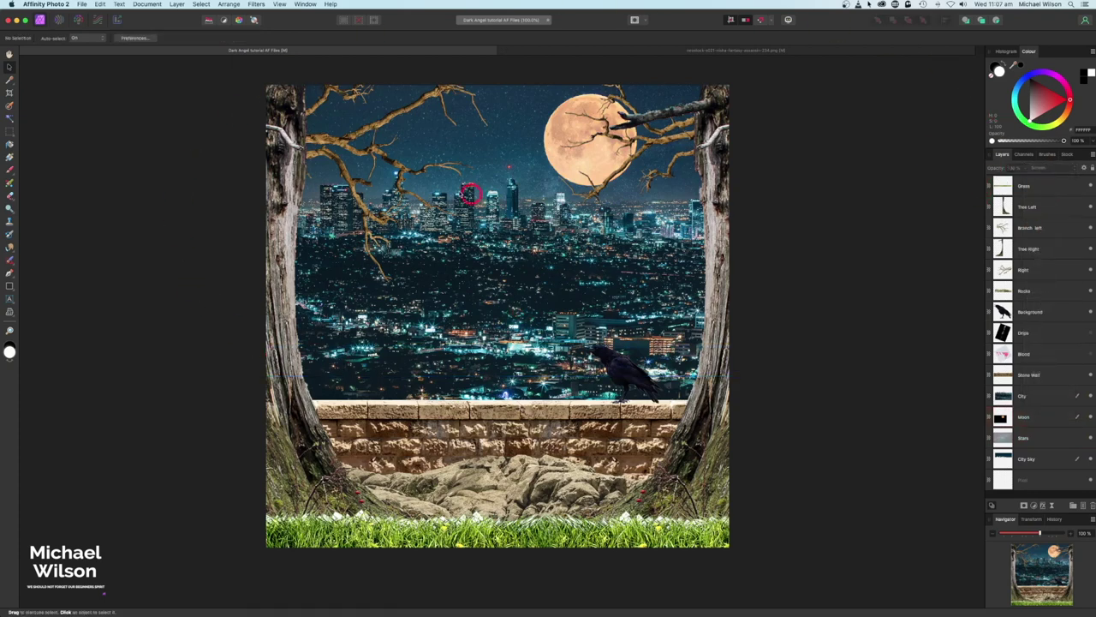
Step: Select the highlights of the Grass layer by tonal range, delete the white areas and clear the selection
{"action": "scroll", "coordinate": [524, 342], "scroll_direction": "up", "scroll_amount": 1}
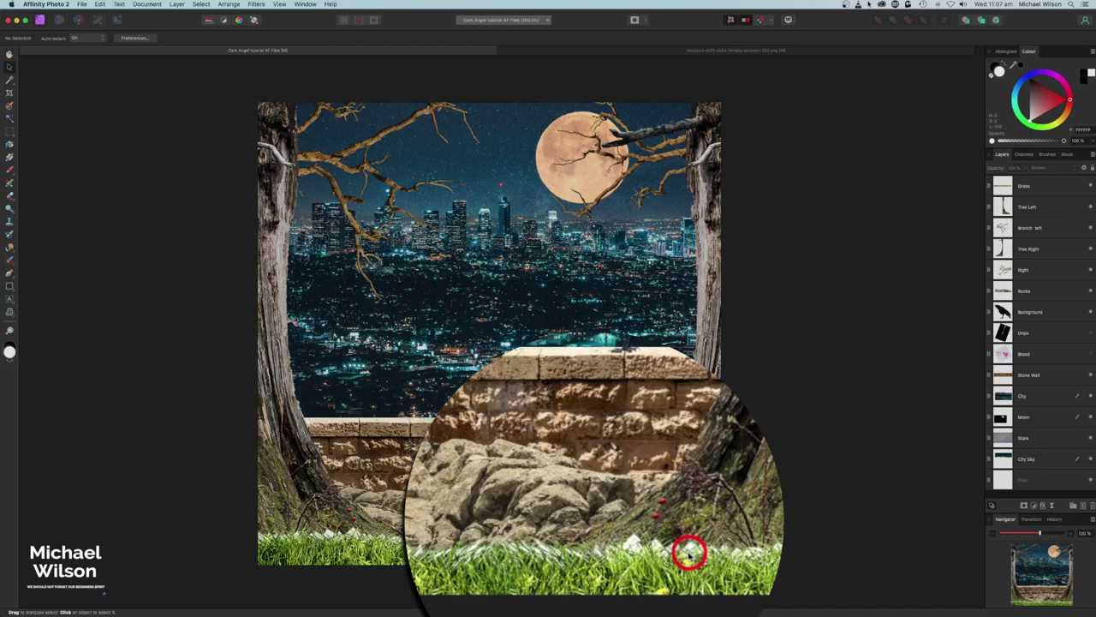
{"action": "left_click", "coordinate": [1041, 186]}
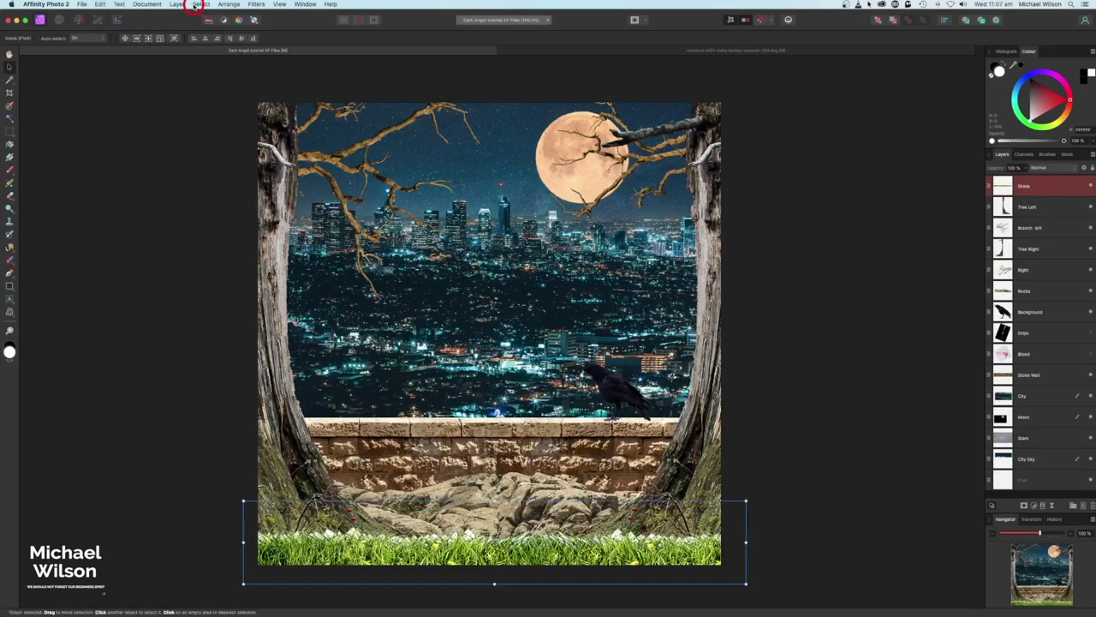
{"action": "left_click", "coordinate": [196, 4]}
{"action": "left_click", "coordinate": [208, 182]}
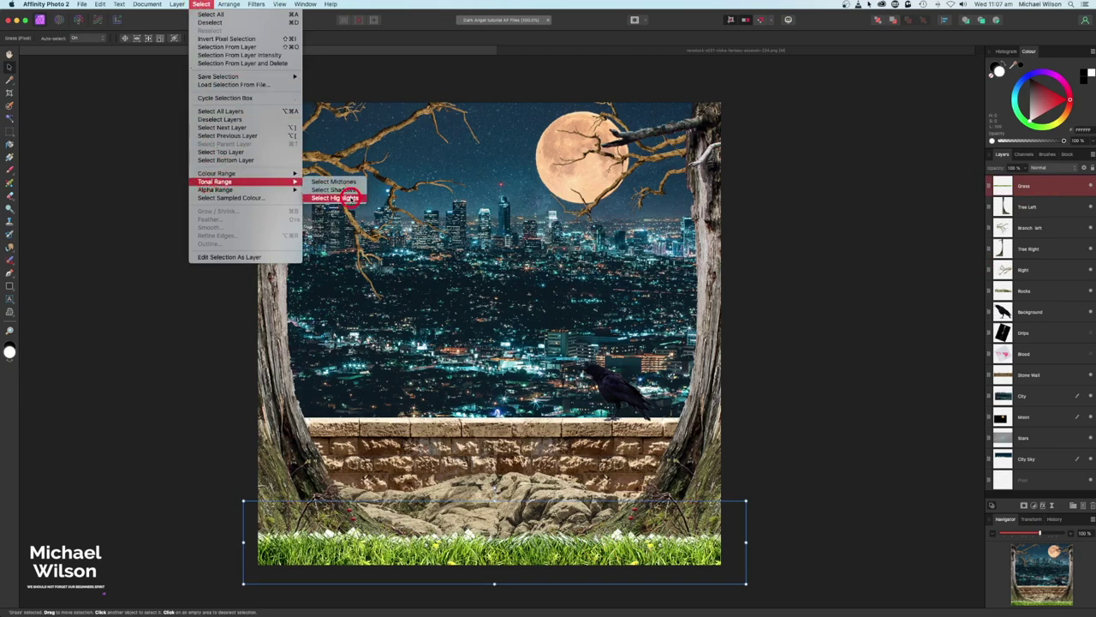
{"action": "left_click", "coordinate": [334, 198]}
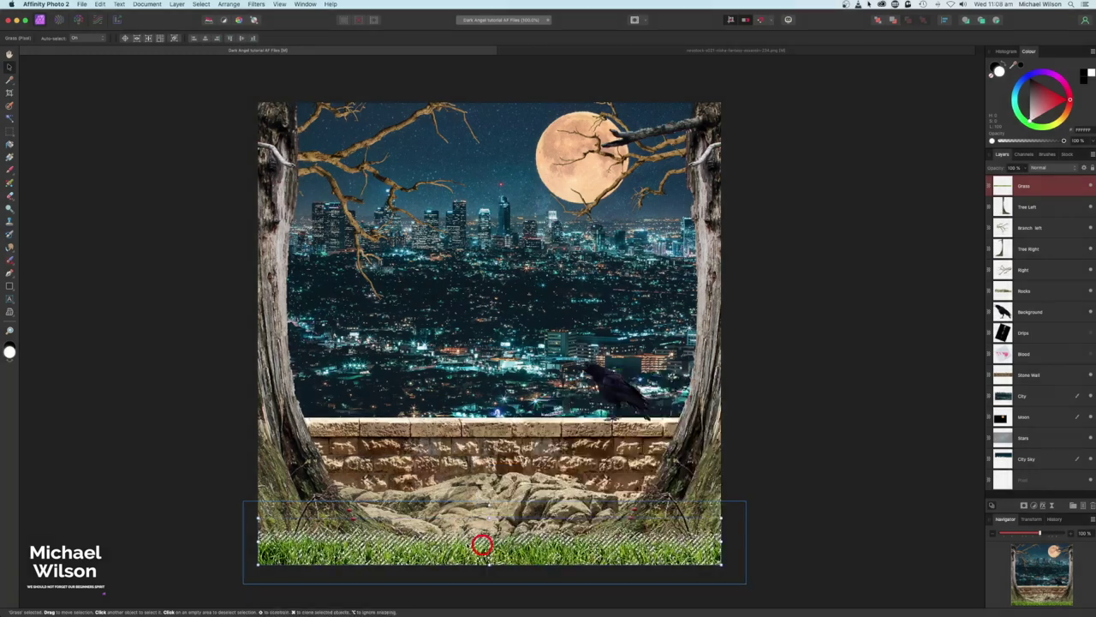
{"action": "key", "text": "super+d"}
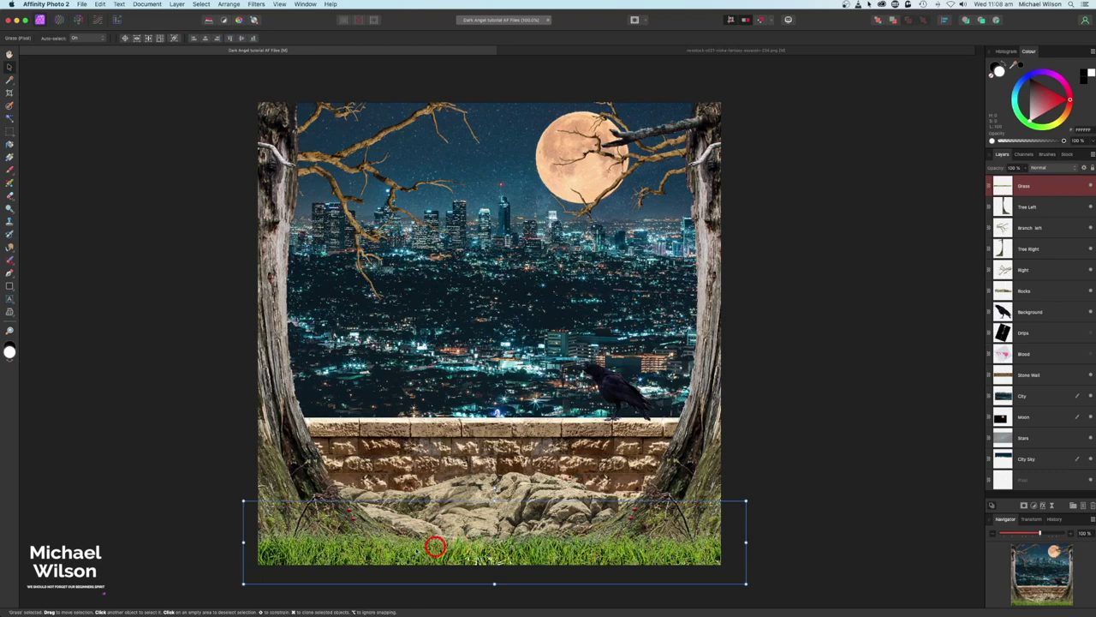
Step: Stretch the grass slightly outward on its left side, and add a horizontally flipped duplicate stretched slightly further left
{"action": "left_click_drag", "start_coordinate": [244, 543], "coordinate": [237, 543]}
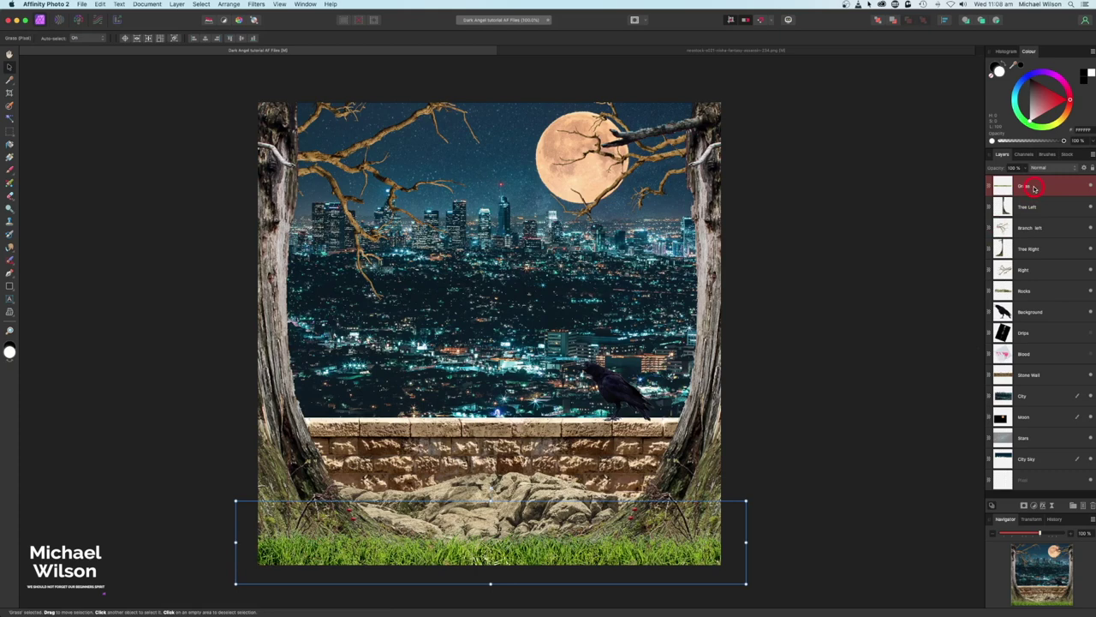
{"action": "key", "text": "super+j"}
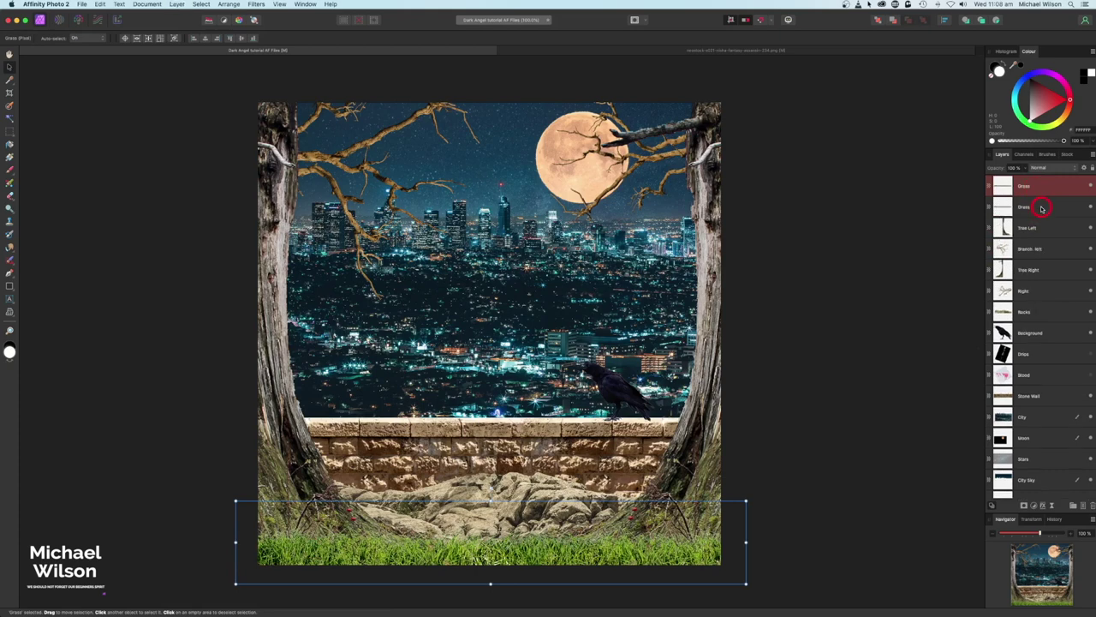
{"action": "left_click", "coordinate": [205, 5]}
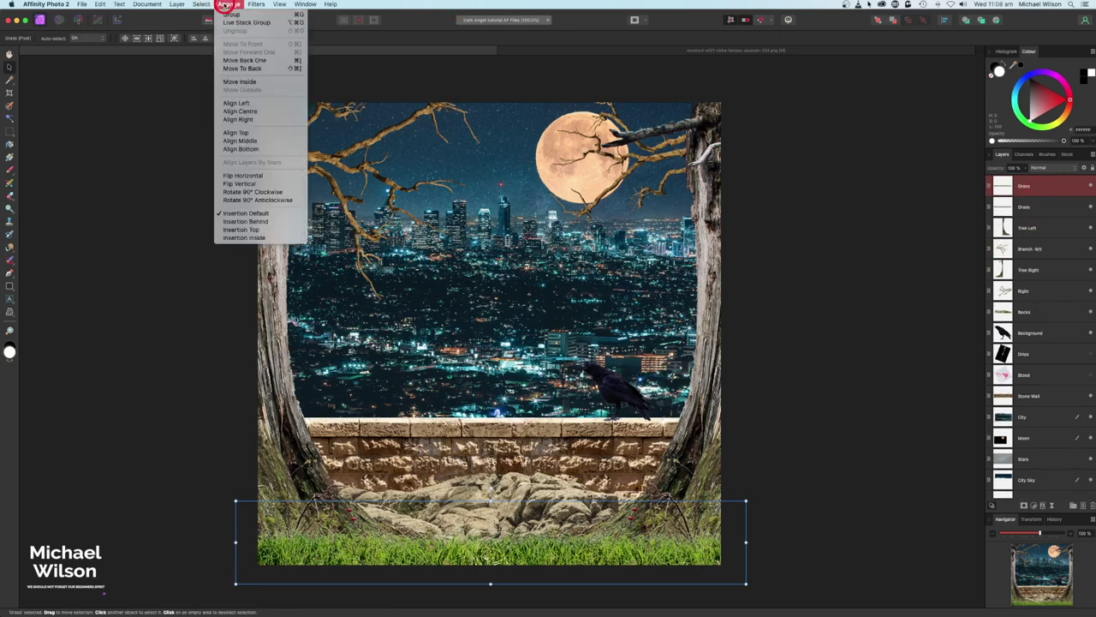
{"action": "left_click", "coordinate": [246, 171]}
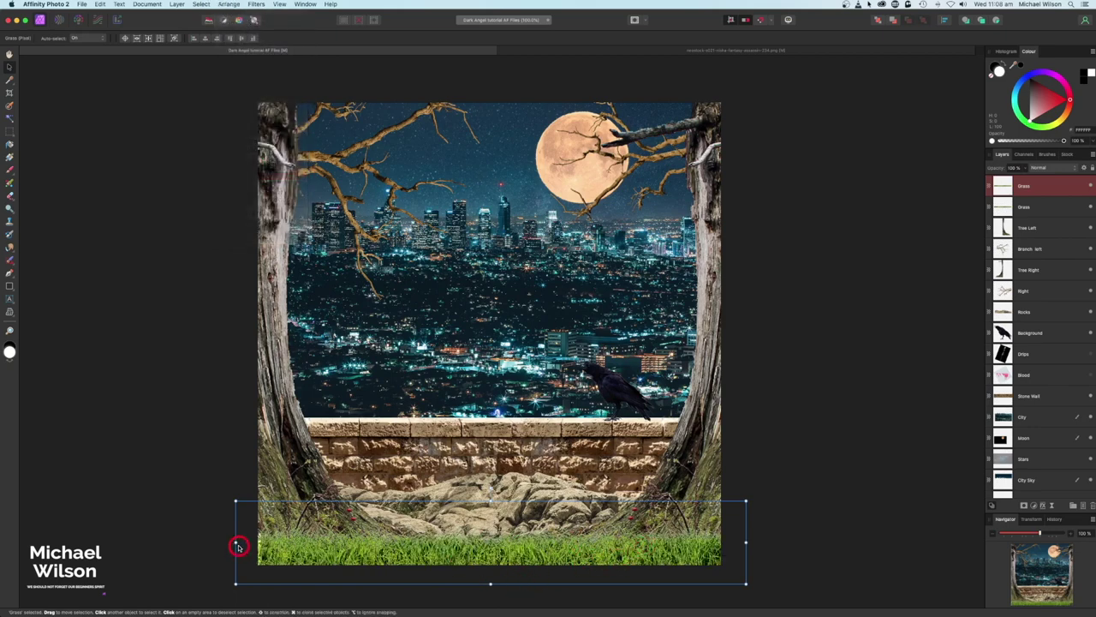
{"action": "left_click_drag", "start_coordinate": [236, 542], "coordinate": [231, 542]}
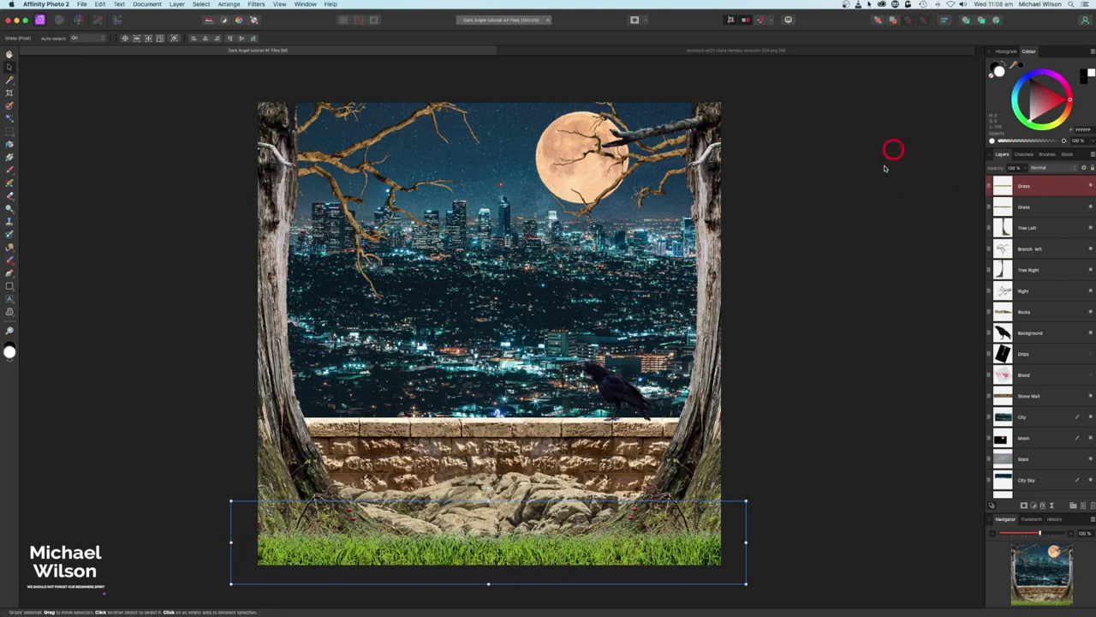
Step: Merge the two Grass layers into one
{"action": "left_click", "coordinate": [1035, 204], "text": "shift"}
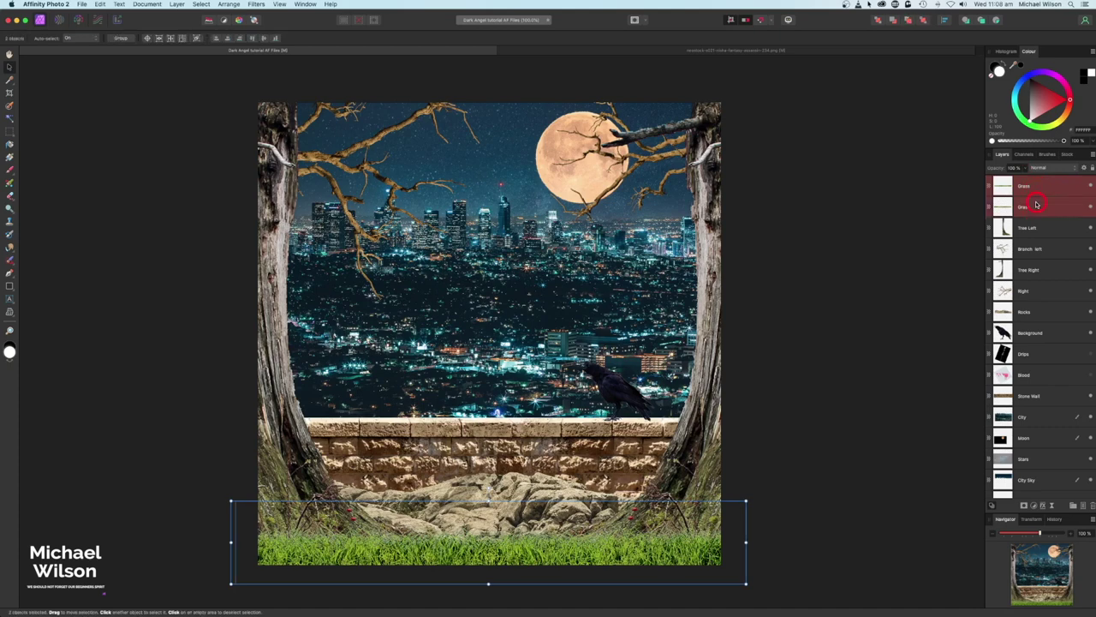
{"action": "left_click", "coordinate": [176, 4]}
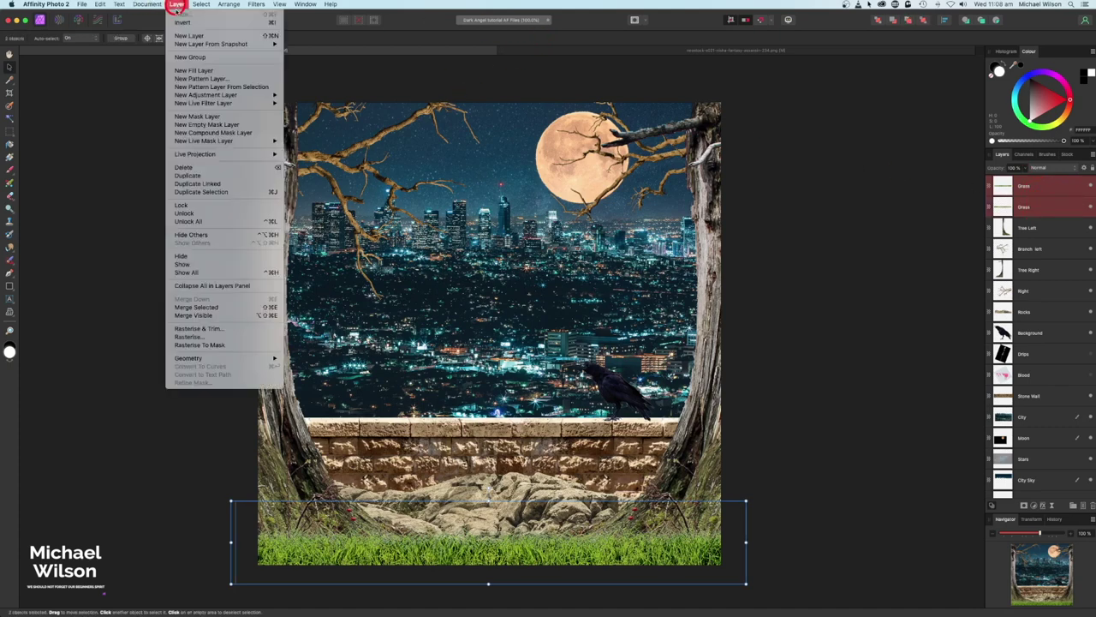
{"action": "left_click", "coordinate": [208, 309]}
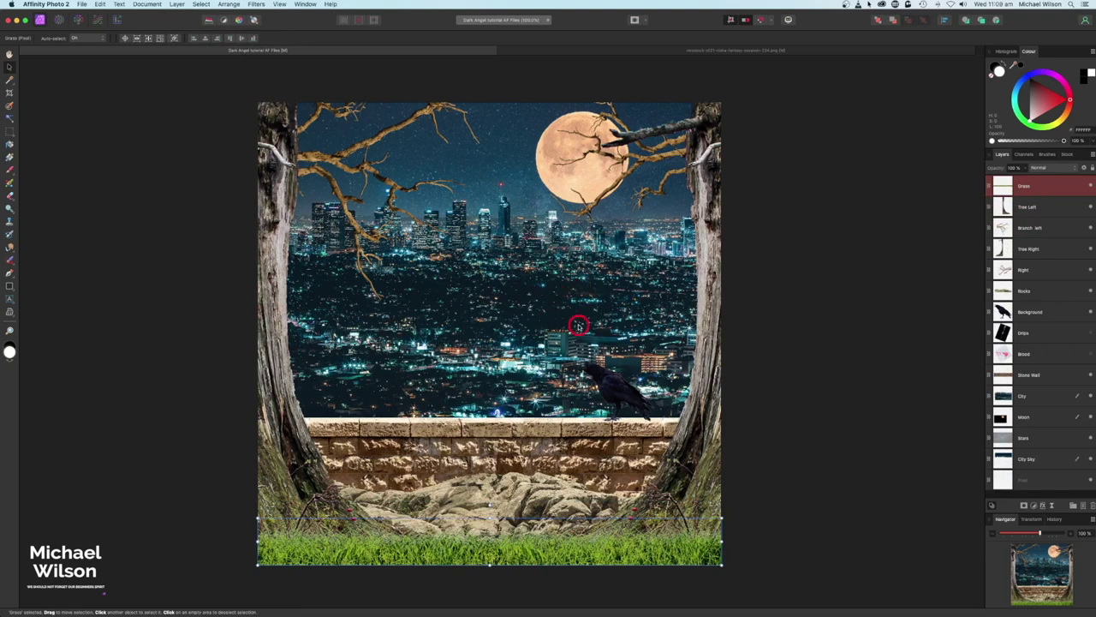
Step: Switch to the fantasy assassin PNG document and show the Background layer with the black-winged figures
{"action": "left_click", "coordinate": [678, 50]}
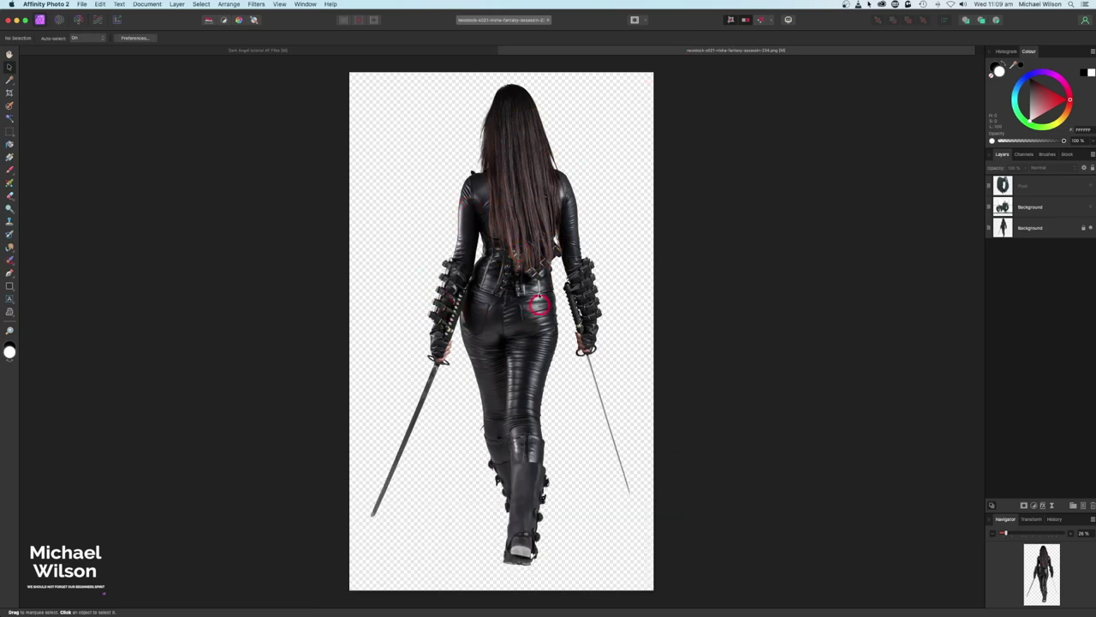
{"action": "left_click", "coordinate": [1091, 208]}
{"action": "left_click", "coordinate": [542, 137]}
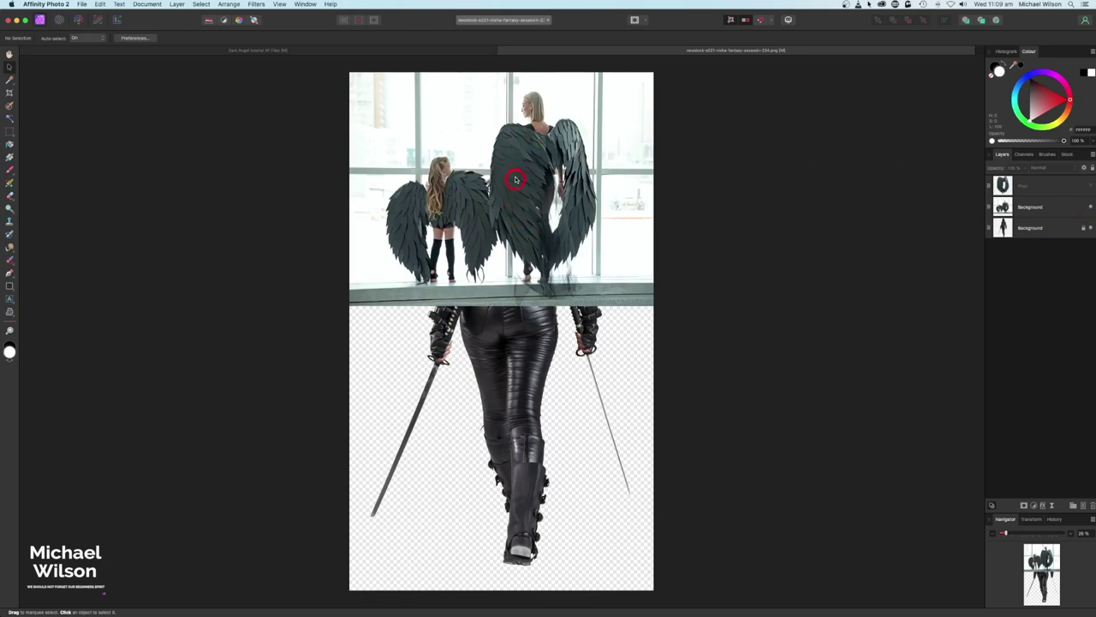
Step: Hide the Background layer with the two winged figures and show the cut-out wings layer over the assassin
{"action": "left_click", "coordinate": [898, 232]}
{"action": "left_click", "coordinate": [1091, 207]}
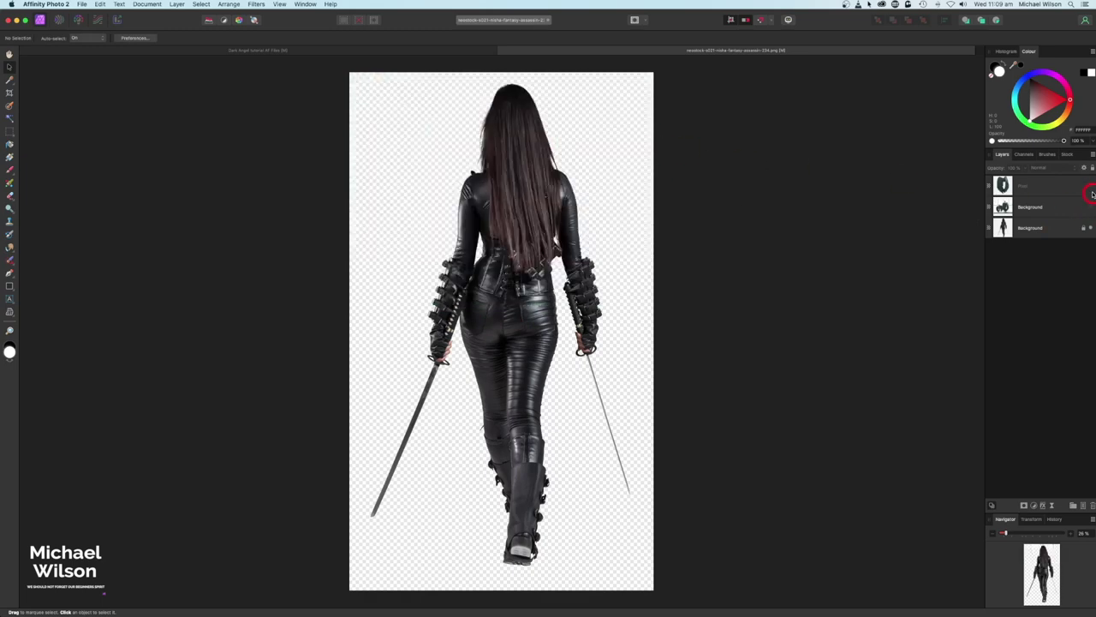
{"action": "left_click", "coordinate": [1092, 187]}
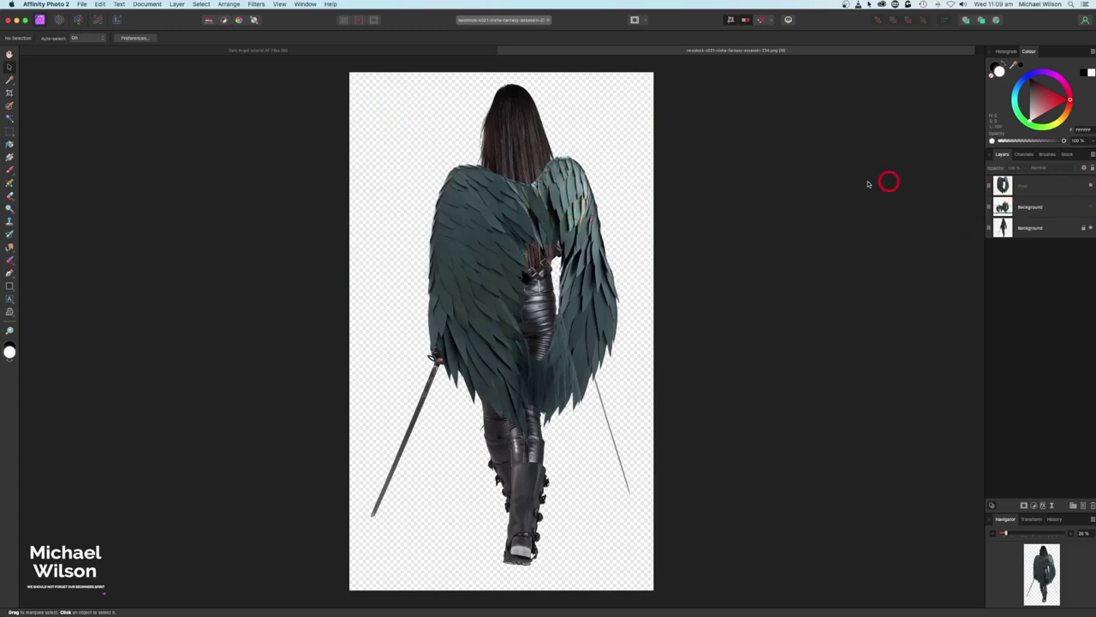
Step: Add a mask to the cut-out wings layer and make that mask the active layer
{"action": "left_click", "coordinate": [1025, 188]}
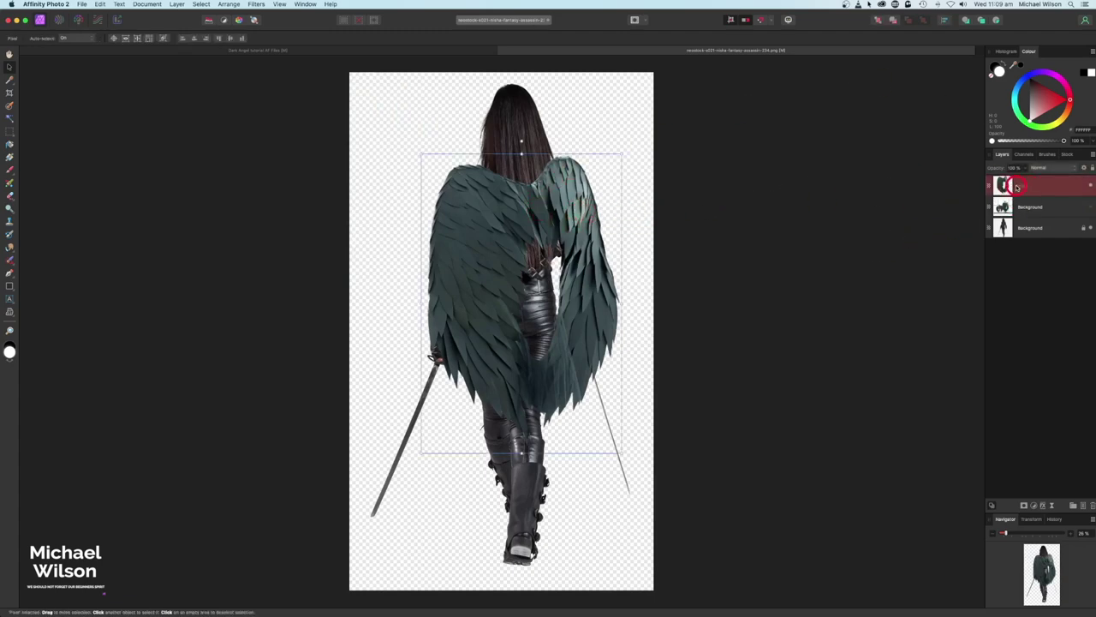
{"action": "left_click", "coordinate": [1025, 506]}
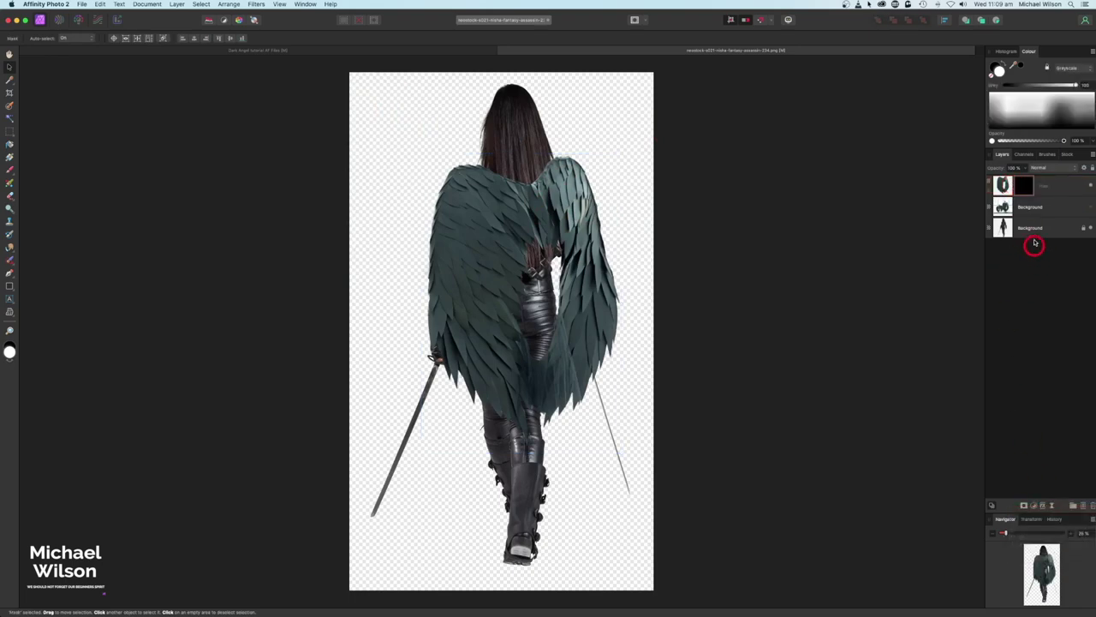
{"action": "left_click", "coordinate": [996, 185]}
{"action": "left_click", "coordinate": [1004, 208]}
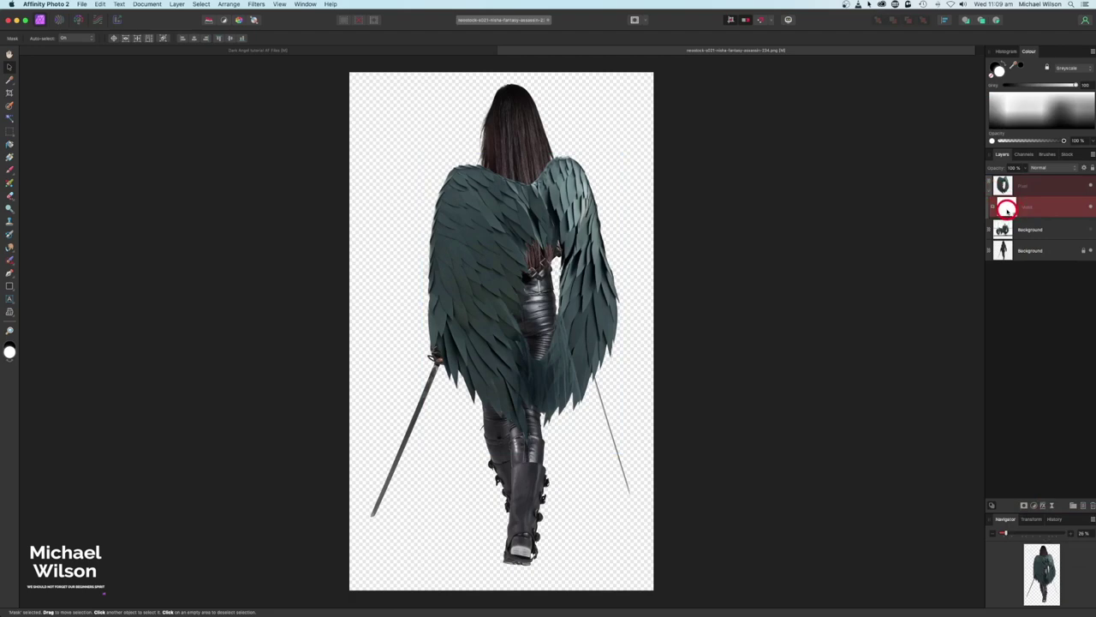
Step: Set up the Paint Brush with black and a soft round 32 px brush from the Basic category
{"action": "left_click", "coordinate": [11, 170]}
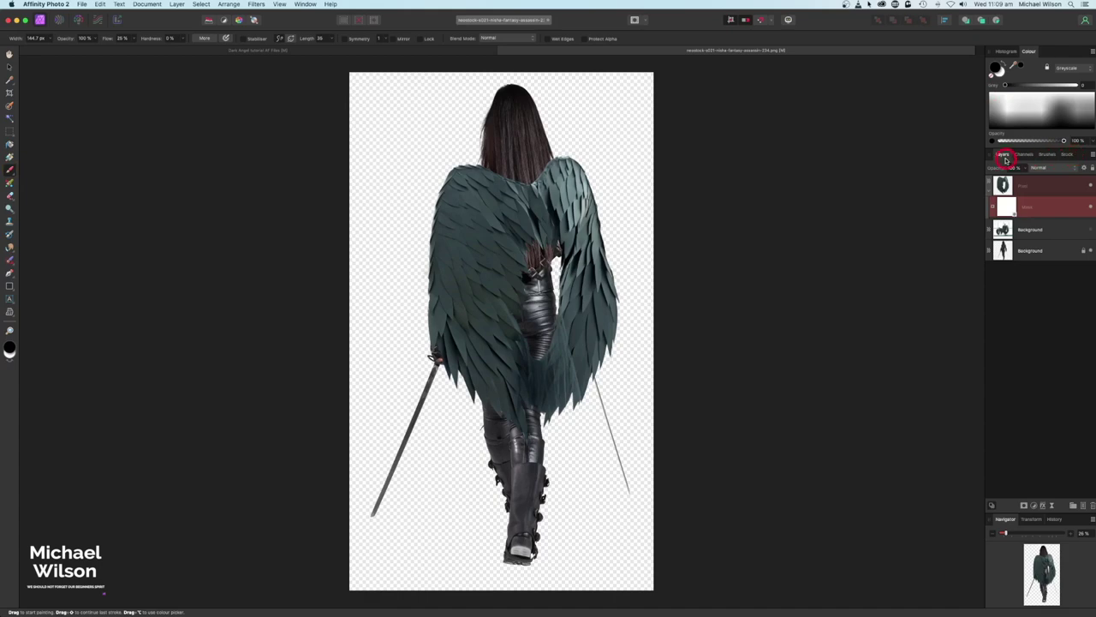
{"action": "left_click", "coordinate": [1057, 157]}
{"action": "scroll", "coordinate": [1052, 310], "scroll_direction": "down", "scroll_amount": 2}
{"action": "scroll", "coordinate": [1050, 325], "scroll_direction": "up", "scroll_amount": 1}
{"action": "left_click", "coordinate": [1035, 435]}
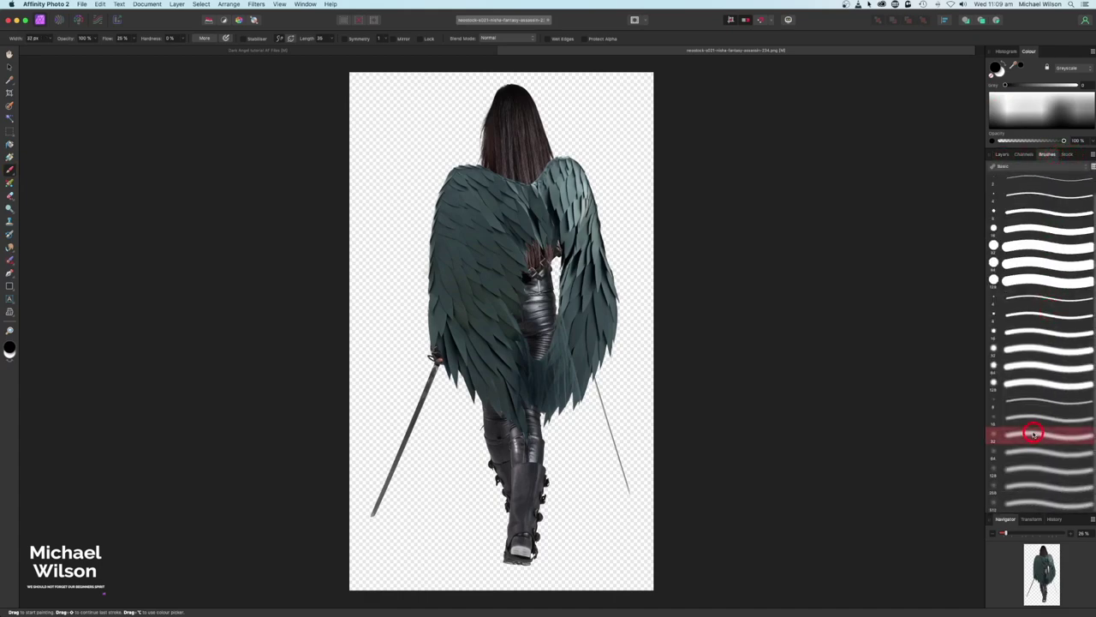
{"action": "left_click", "coordinate": [1003, 155]}
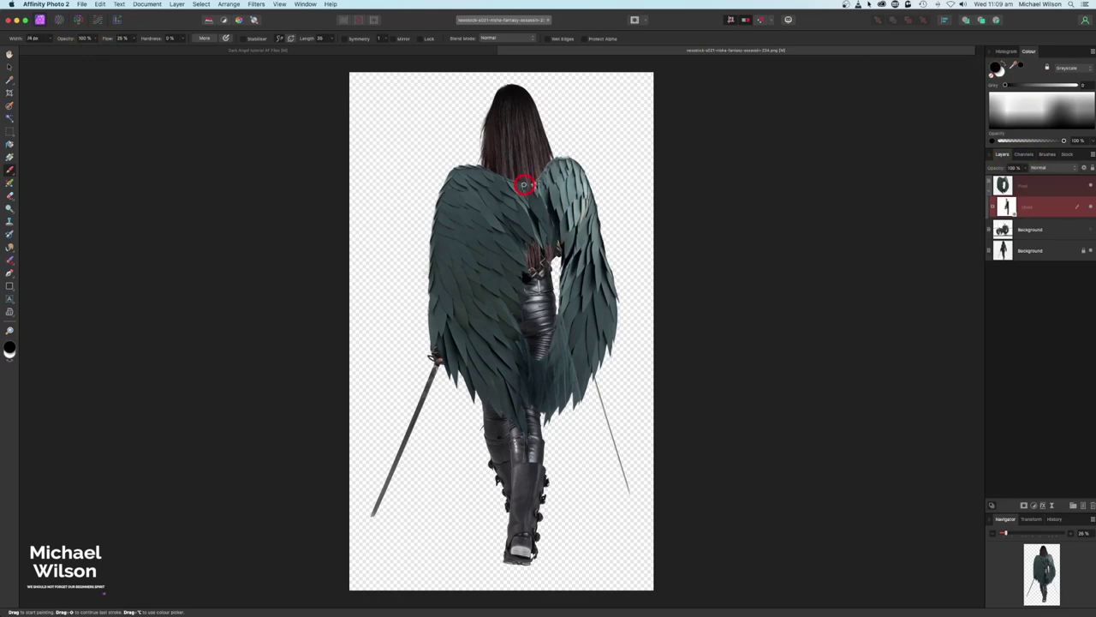
Step: Mask the wings away over the assassin's hair and back with a larger black brush, and restore the upper wing edges with white
{"action": "key", "text": "]"}
{"action": "key", "text": "]"}
{"action": "key", "text": "]"}
{"action": "key", "text": "]"}
{"action": "key", "text": "]"}
{"action": "key", "text": "]"}
{"action": "key", "text": "]"}
{"action": "key", "text": "]"}
{"action": "key", "text": "]"}
{"action": "key", "text": "]"}
{"action": "key", "text": "bracketleft"}
{"action": "key", "text": "bracketleft"}
{"action": "mouse_move", "coordinate": [522, 178]}
{"action": "left_mouse_down"}
{"action": "mouse_move", "coordinate": [524, 242]}
{"action": "mouse_move", "coordinate": [540, 240]}
{"action": "left_mouse_up"}
{"action": "mouse_move", "coordinate": [538, 179]}
{"action": "left_mouse_down"}
{"action": "mouse_move", "coordinate": [553, 239]}
{"action": "mouse_move", "coordinate": [542, 173]}
{"action": "mouse_move", "coordinate": [548, 237]}
{"action": "mouse_move", "coordinate": [536, 178]}
{"action": "mouse_move", "coordinate": [522, 198]}
{"action": "mouse_move", "coordinate": [503, 174]}
{"action": "mouse_move", "coordinate": [513, 231]}
{"action": "mouse_move", "coordinate": [489, 176]}
{"action": "mouse_move", "coordinate": [505, 254]}
{"action": "mouse_move", "coordinate": [503, 189]}
{"action": "mouse_move", "coordinate": [550, 203]}
{"action": "mouse_move", "coordinate": [525, 280]}
{"action": "mouse_move", "coordinate": [496, 175]}
{"action": "left_mouse_up"}
{"action": "left_click", "coordinate": [1008, 74]}
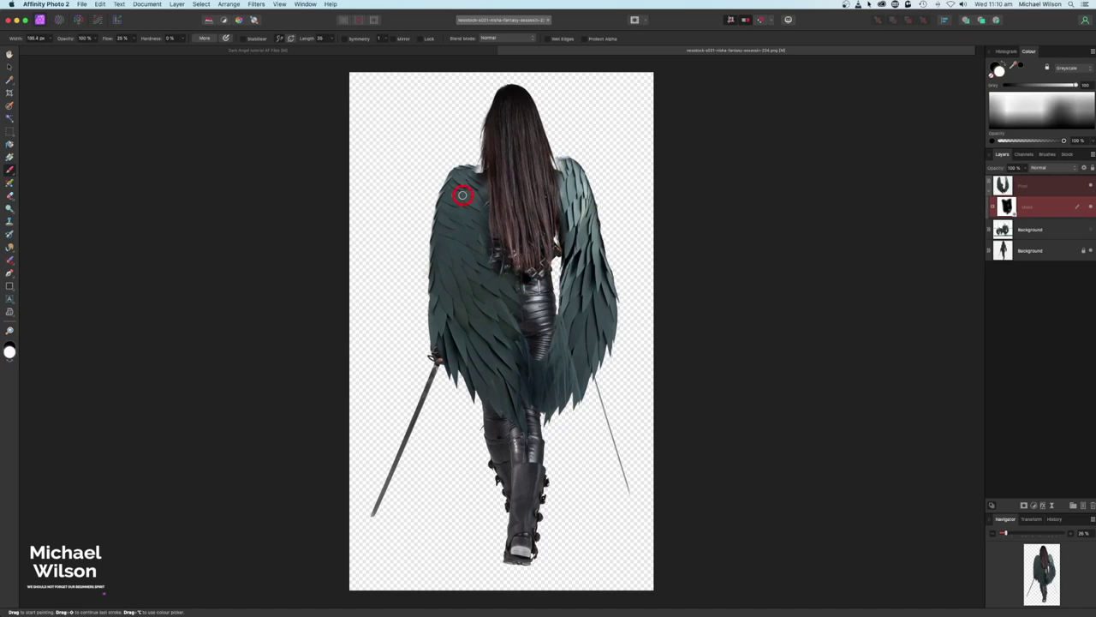
{"action": "mouse_move", "coordinate": [478, 169]}
{"action": "left_mouse_down"}
{"action": "mouse_move", "coordinate": [606, 180]}
{"action": "mouse_move", "coordinate": [554, 161]}
{"action": "left_mouse_up"}
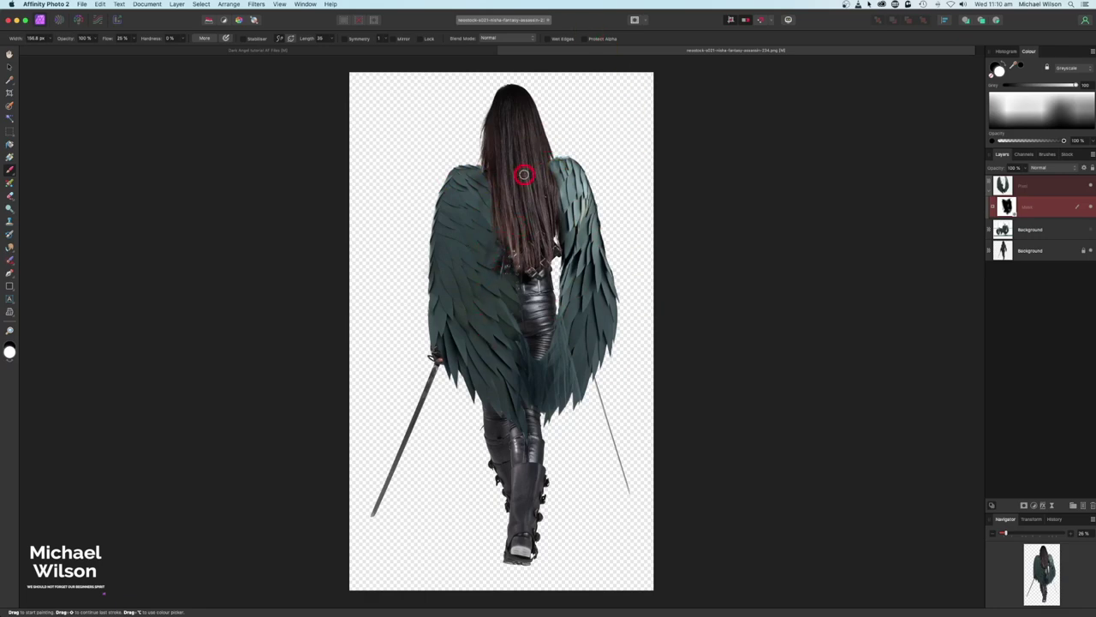
Step: Add a Recolour adjustment nested inside the wings layer and invert its mask so the red is hidden
{"action": "left_click", "coordinate": [991, 192]}
{"action": "left_click", "coordinate": [1055, 190]}
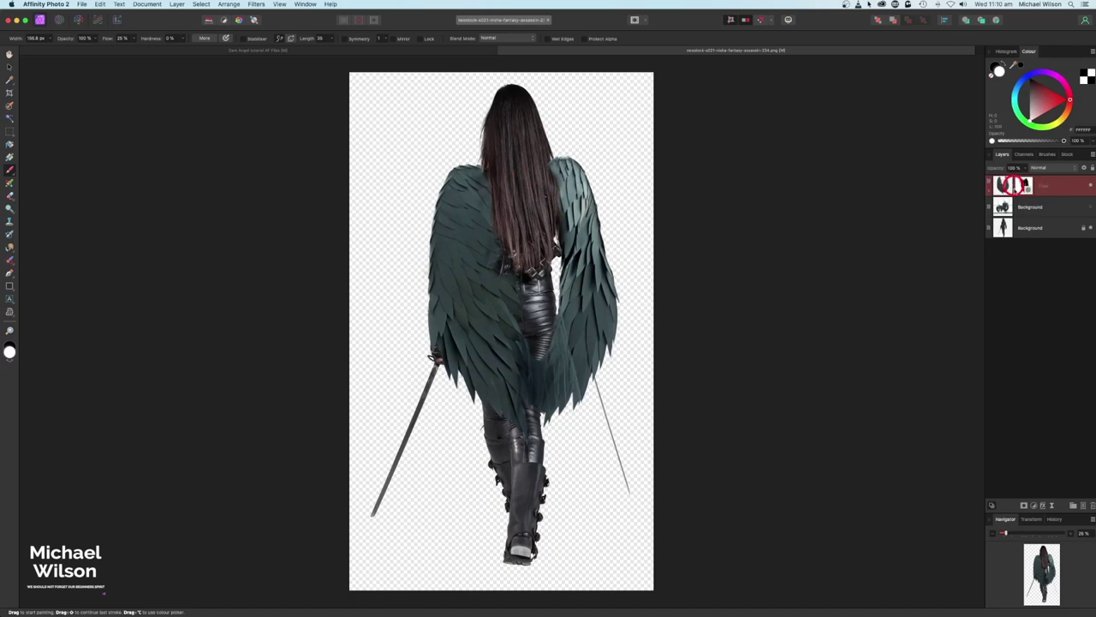
{"action": "left_click", "coordinate": [1037, 505]}
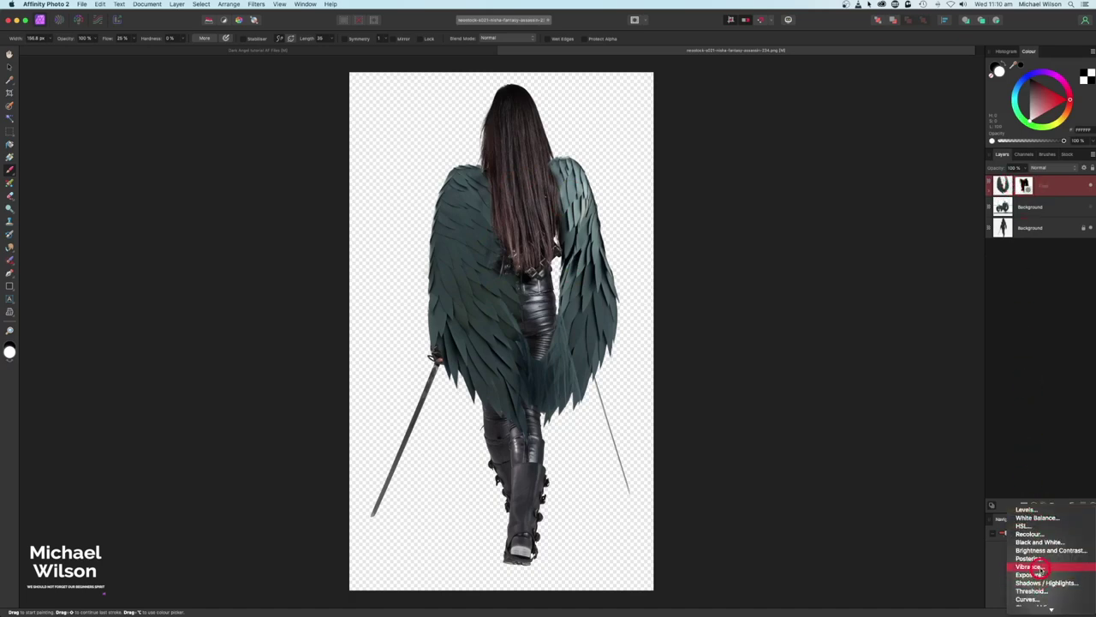
{"action": "left_click", "coordinate": [1031, 534]}
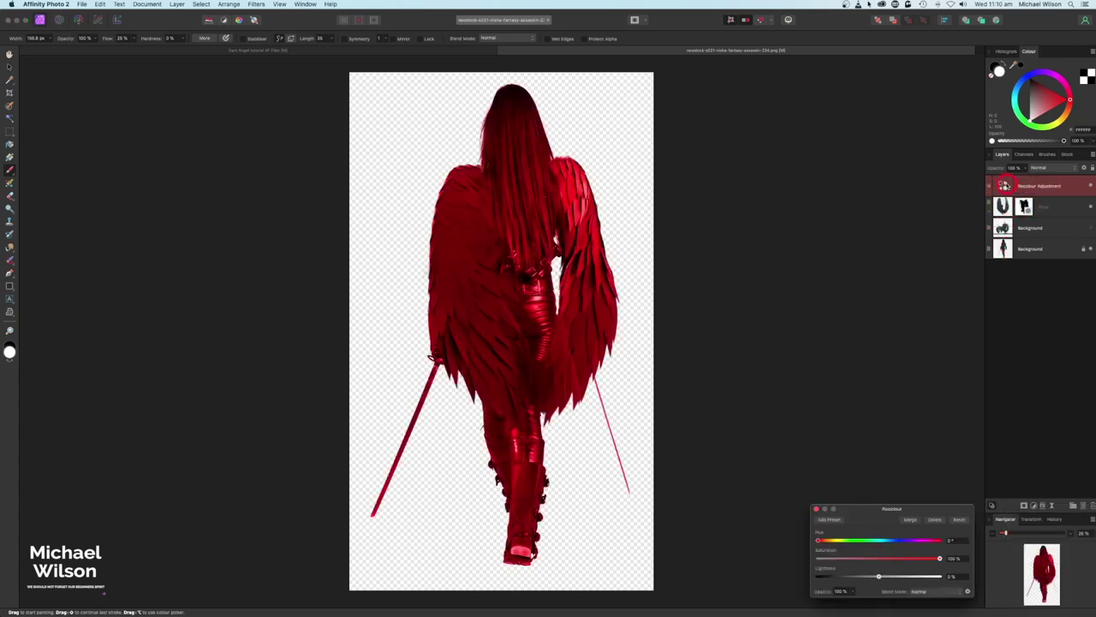
{"action": "left_click_drag", "start_coordinate": [1006, 187], "coordinate": [1004, 206]}
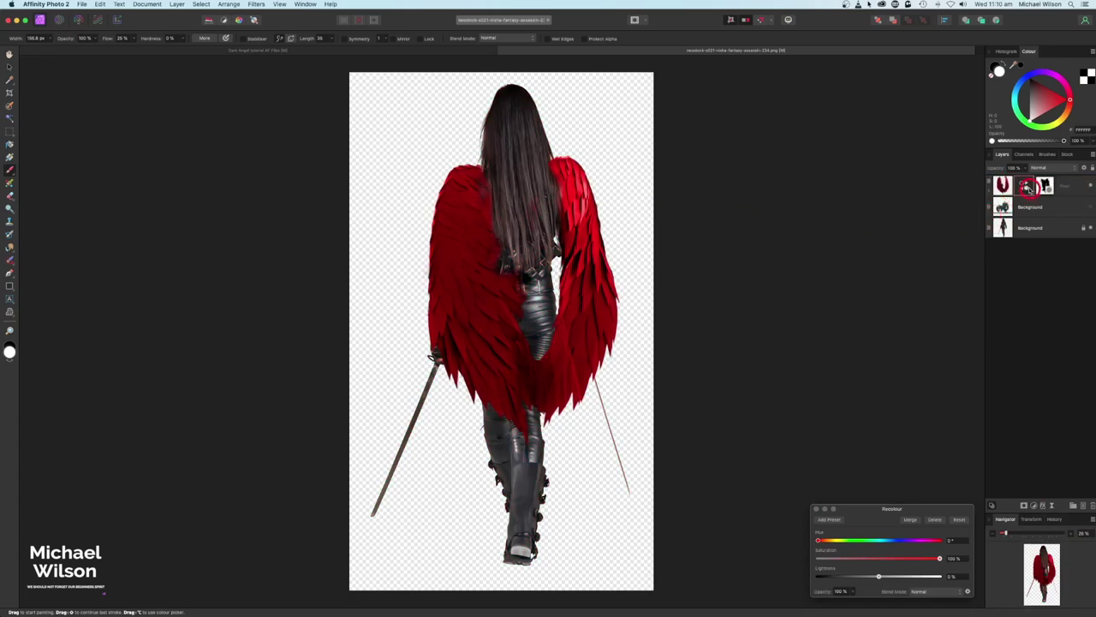
{"action": "left_click", "coordinate": [991, 188]}
{"action": "left_click", "coordinate": [1011, 207]}
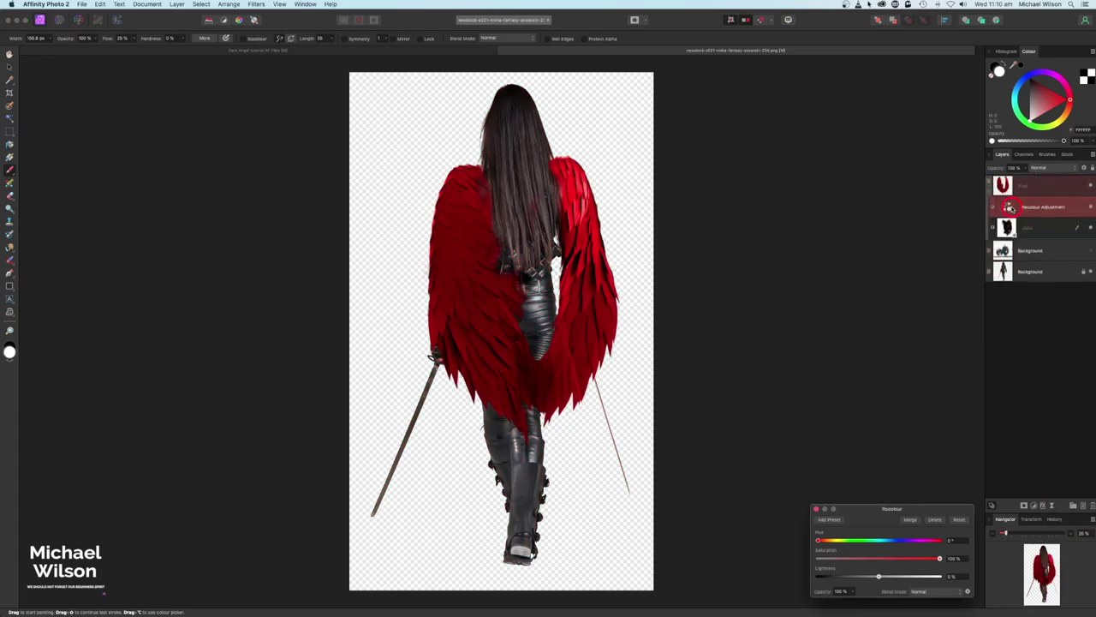
{"action": "key", "text": "super+i"}
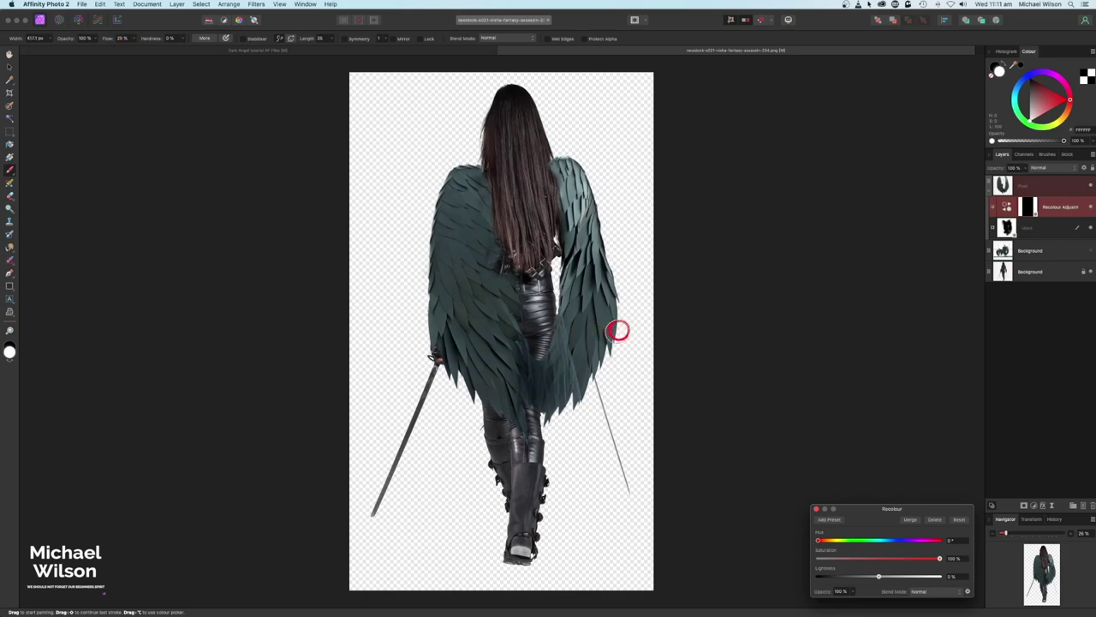
Step: Paint white on the wings' Recolour mask along the outer feather tips and inner wing edges to tint them red
{"action": "key", "text": "x"}
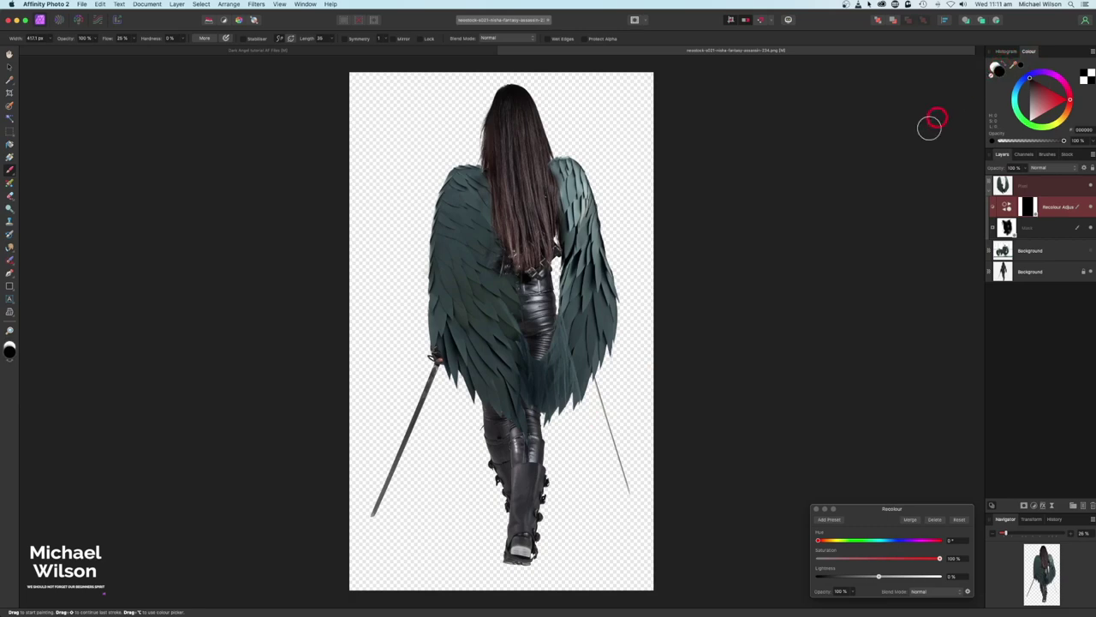
{"action": "key", "text": "x"}
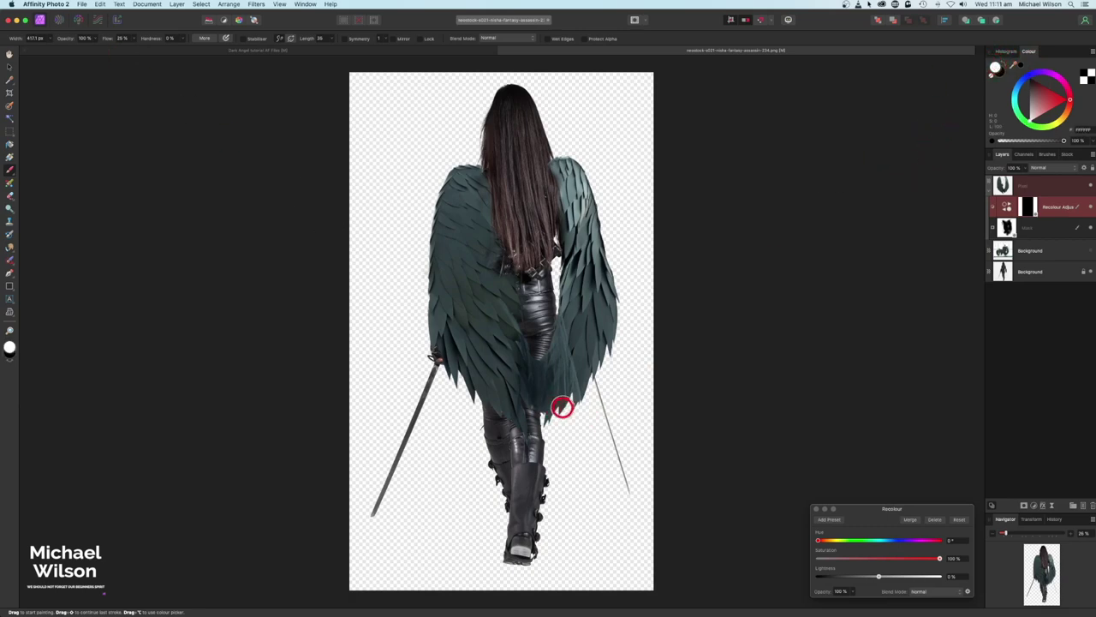
{"action": "mouse_move", "coordinate": [561, 412]}
{"action": "left_mouse_down"}
{"action": "mouse_move", "coordinate": [596, 396]}
{"action": "mouse_move", "coordinate": [583, 403]}
{"action": "mouse_move", "coordinate": [626, 299]}
{"action": "mouse_move", "coordinate": [614, 291]}
{"action": "mouse_move", "coordinate": [615, 303]}
{"action": "mouse_move", "coordinate": [602, 196]}
{"action": "mouse_move", "coordinate": [616, 319]}
{"action": "mouse_move", "coordinate": [569, 400]}
{"action": "mouse_move", "coordinate": [526, 426]}
{"action": "mouse_move", "coordinate": [474, 394]}
{"action": "mouse_move", "coordinate": [434, 343]}
{"action": "mouse_move", "coordinate": [426, 218]}
{"action": "left_mouse_up"}
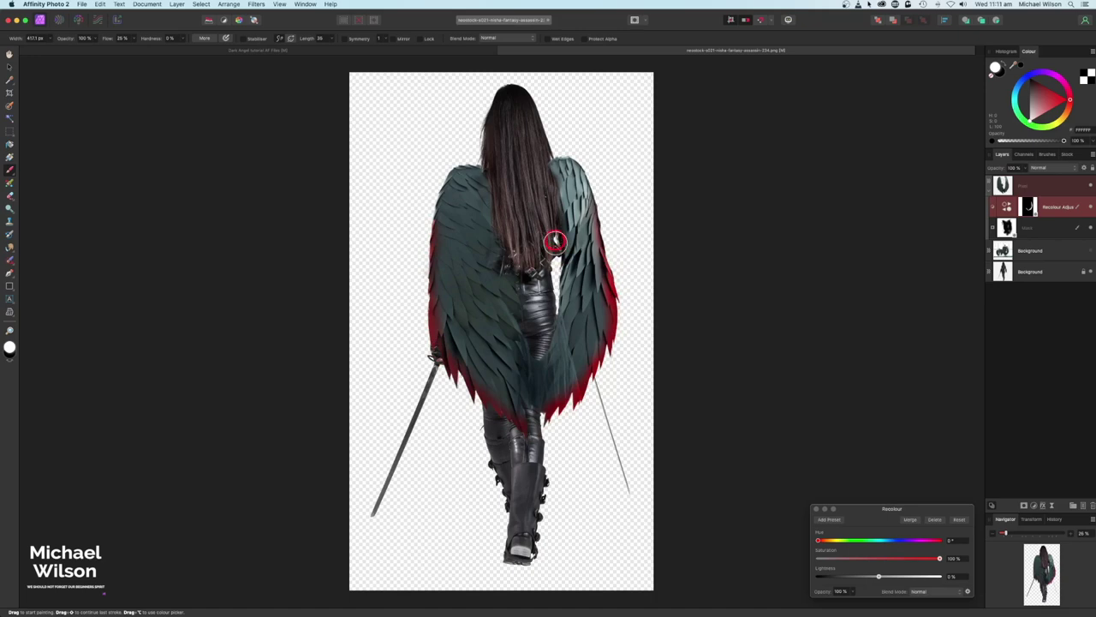
{"action": "left_click_drag", "start_coordinate": [515, 294], "coordinate": [533, 353]}
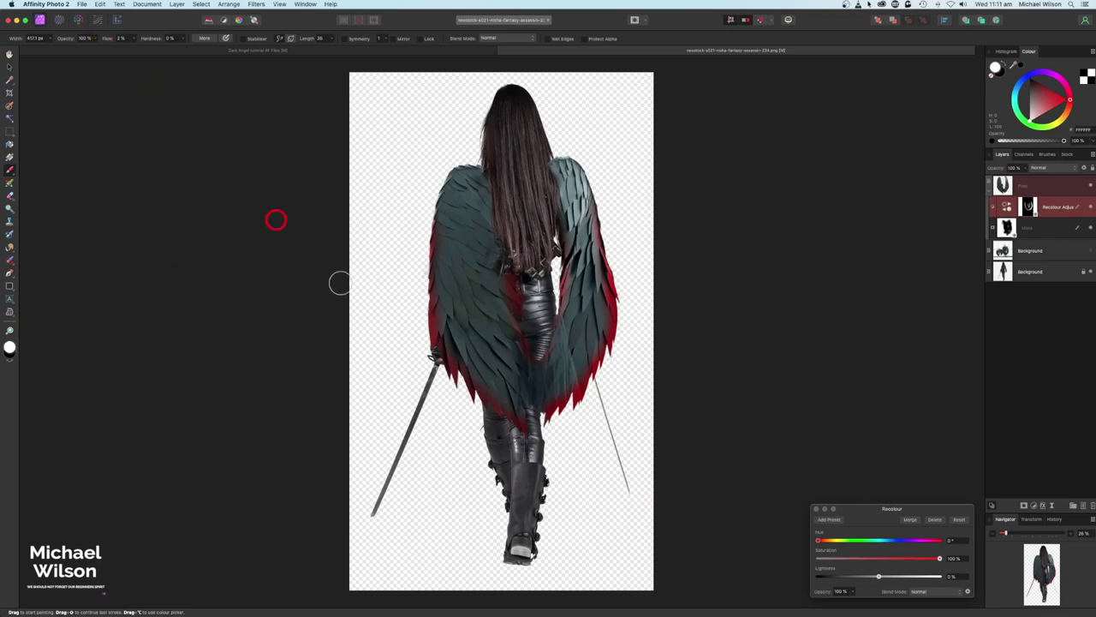
Step: Blend faint red across the body of both wings on the Recolour mask with a larger brush at 2% flow
{"action": "key", "text": "bracketright"}
{"action": "key", "text": "bracketright"}
{"action": "key", "text": "bracketright"}
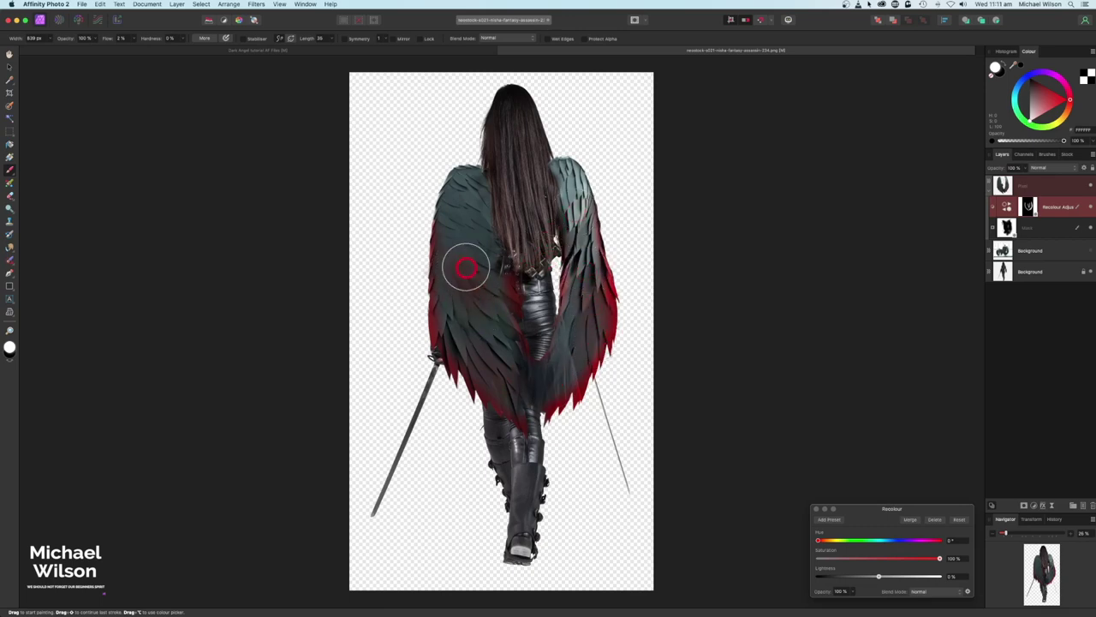
{"action": "mouse_move", "coordinate": [458, 304]}
{"action": "left_mouse_down"}
{"action": "mouse_move", "coordinate": [492, 377]}
{"action": "mouse_move", "coordinate": [447, 310]}
{"action": "mouse_move", "coordinate": [461, 301]}
{"action": "mouse_move", "coordinate": [454, 218]}
{"action": "mouse_move", "coordinate": [455, 313]}
{"action": "mouse_move", "coordinate": [518, 353]}
{"action": "mouse_move", "coordinate": [581, 319]}
{"action": "mouse_move", "coordinate": [559, 394]}
{"action": "mouse_move", "coordinate": [560, 384]}
{"action": "mouse_move", "coordinate": [523, 388]}
{"action": "mouse_move", "coordinate": [580, 342]}
{"action": "left_mouse_up"}
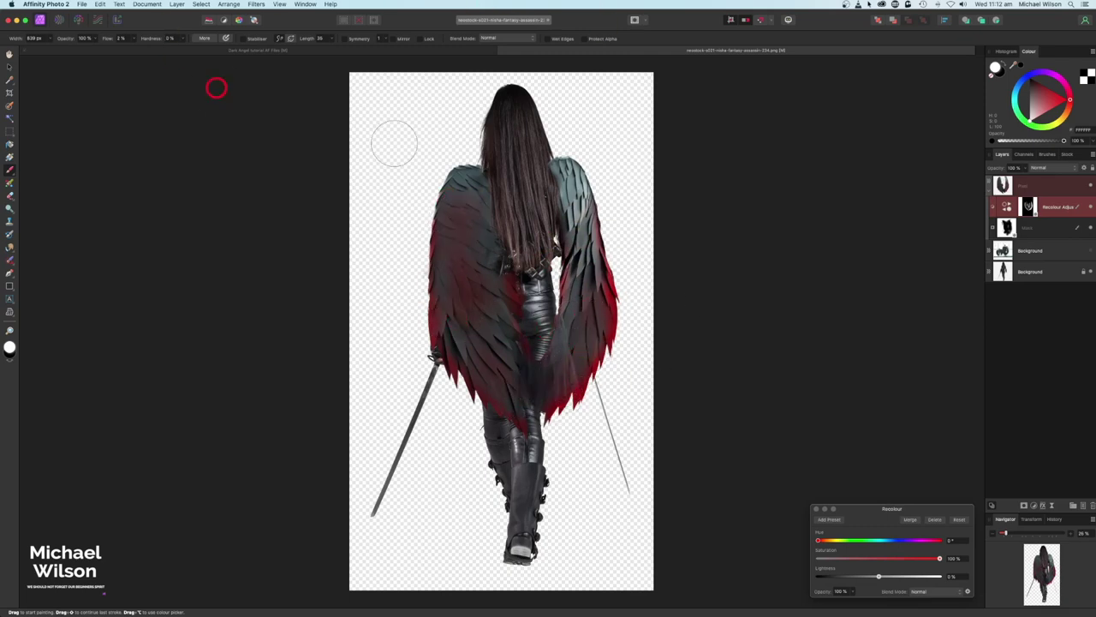
Step: Add a Recolour adjustment nested inside the assassin's Background layer and invert its mask
{"action": "left_click", "coordinate": [987, 183]}
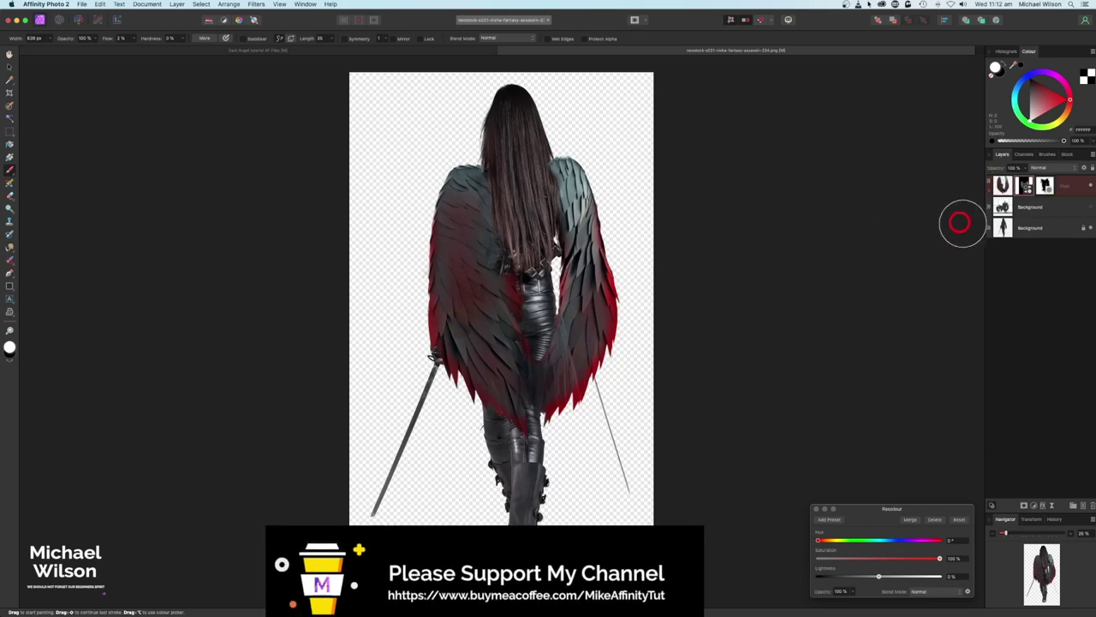
{"action": "left_click", "coordinate": [1026, 228]}
{"action": "left_click", "coordinate": [1034, 519]}
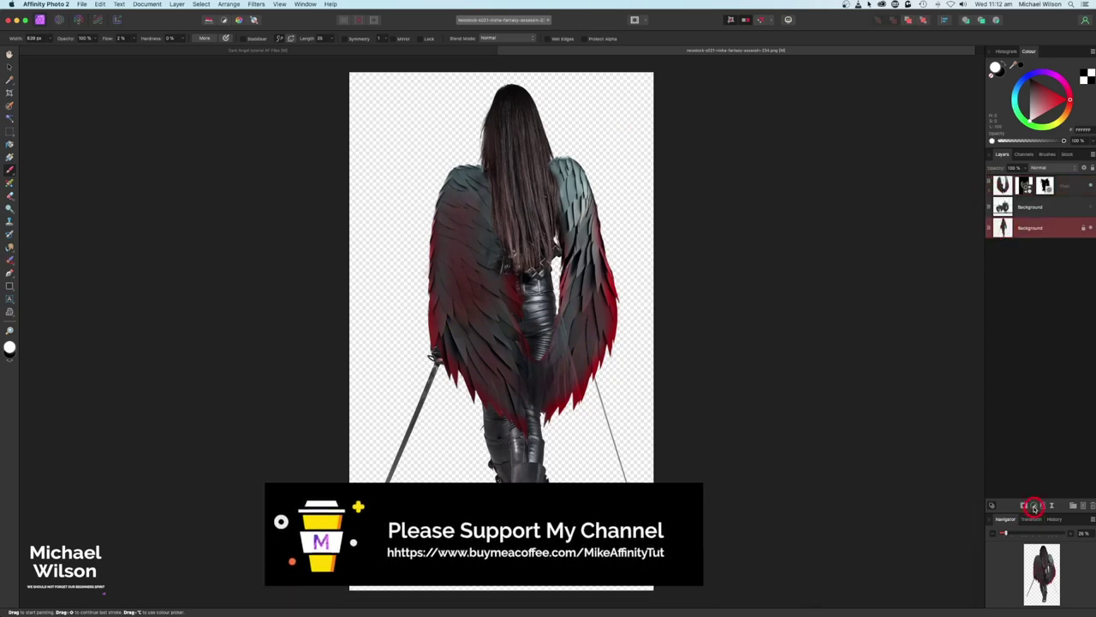
{"action": "left_click", "coordinate": [1034, 507]}
{"action": "left_click", "coordinate": [1034, 534]}
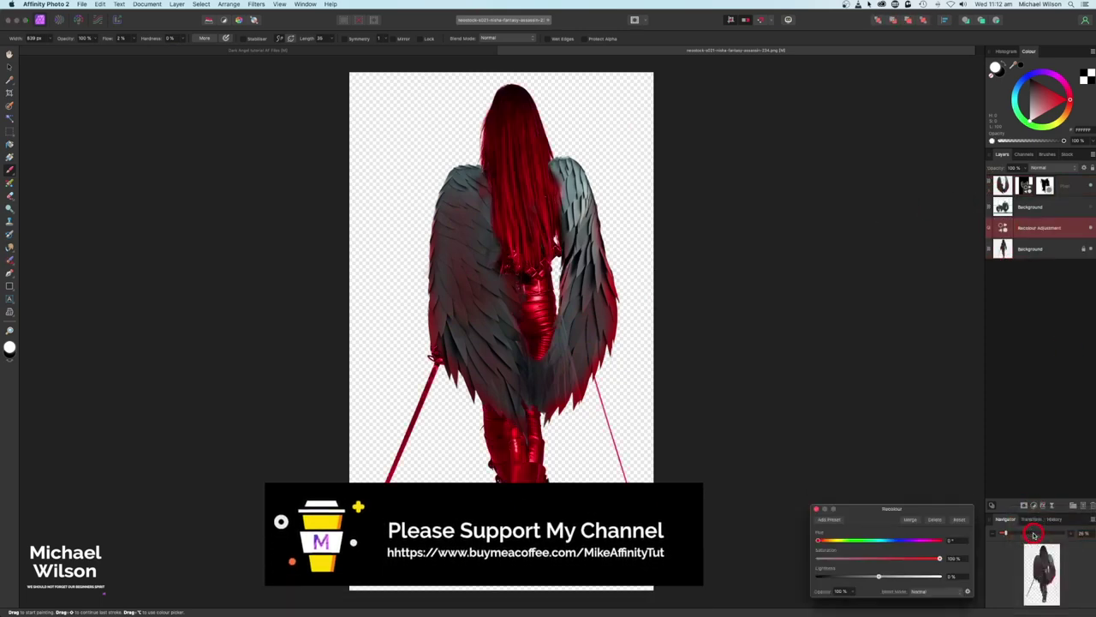
{"action": "left_click_drag", "start_coordinate": [1003, 228], "coordinate": [1007, 250]}
{"action": "key", "text": "super+i"}
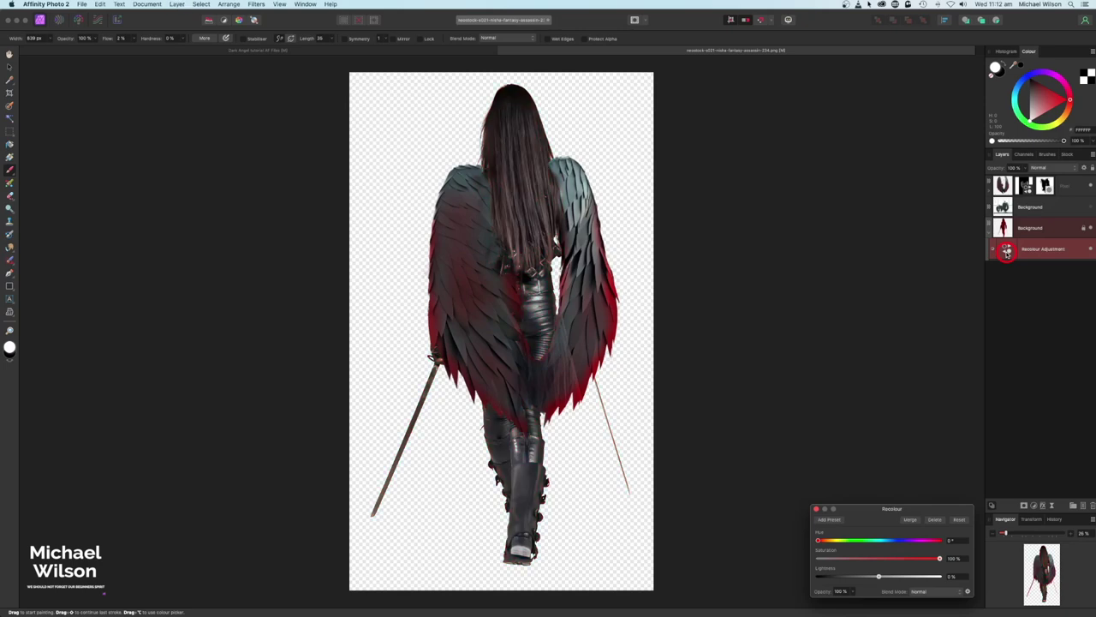
Step: Paint white on the assassin's Recolour mask over both sword blades and the hair at 15% flow to tint them red
{"action": "key", "text": "["}
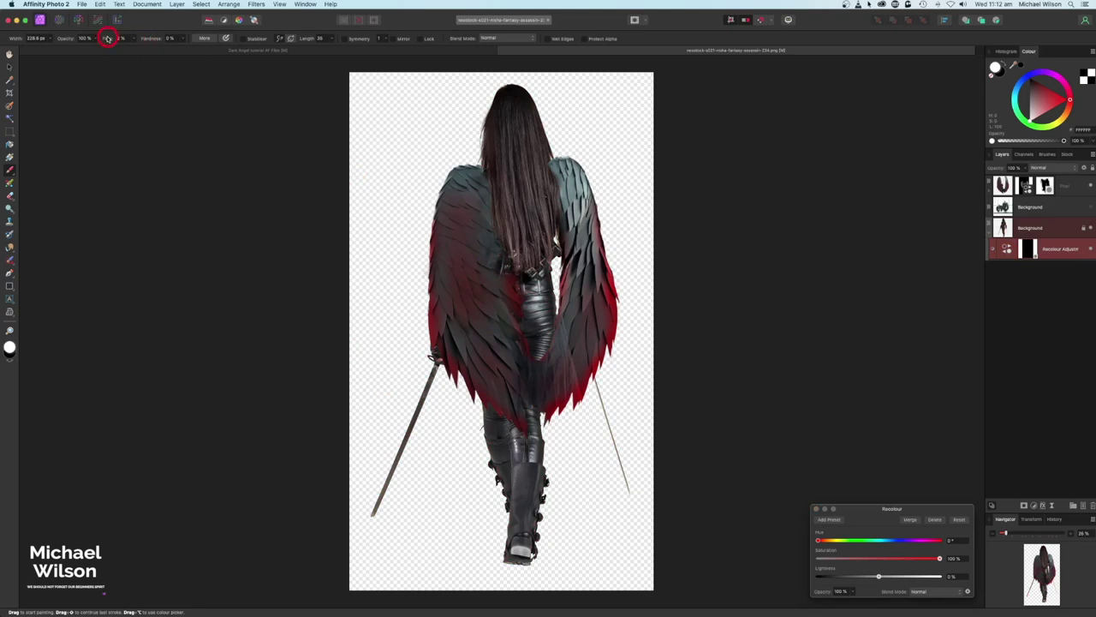
{"action": "mouse_move", "coordinate": [431, 433]}
{"action": "left_mouse_down"}
{"action": "mouse_move", "coordinate": [408, 431]}
{"action": "mouse_move", "coordinate": [434, 370]}
{"action": "mouse_move", "coordinate": [374, 512]}
{"action": "left_mouse_up"}
{"action": "mouse_move", "coordinate": [596, 380]}
{"action": "left_mouse_down"}
{"action": "mouse_move", "coordinate": [629, 496]}
{"action": "mouse_move", "coordinate": [590, 384]}
{"action": "left_mouse_up"}
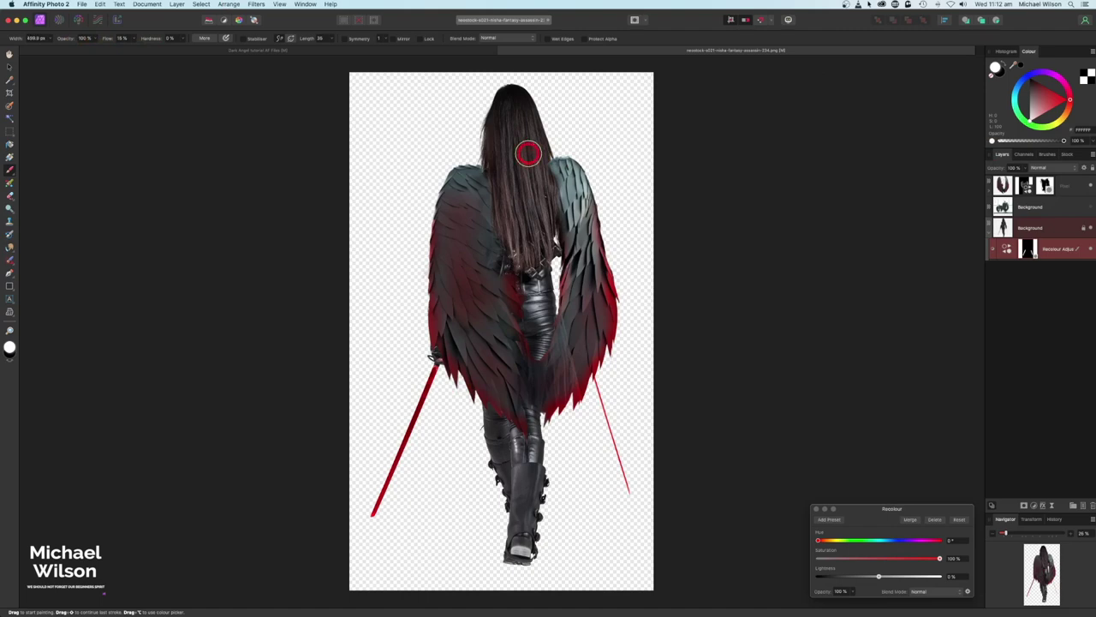
{"action": "mouse_move", "coordinate": [502, 103]}
{"action": "left_mouse_down"}
{"action": "mouse_move", "coordinate": [489, 128]}
{"action": "mouse_move", "coordinate": [519, 250]}
{"action": "mouse_move", "coordinate": [518, 102]}
{"action": "mouse_move", "coordinate": [548, 166]}
{"action": "mouse_move", "coordinate": [531, 218]}
{"action": "mouse_move", "coordinate": [529, 188]}
{"action": "mouse_move", "coordinate": [525, 244]}
{"action": "mouse_move", "coordinate": [502, 195]}
{"action": "mouse_move", "coordinate": [506, 115]}
{"action": "mouse_move", "coordinate": [525, 127]}
{"action": "mouse_move", "coordinate": [540, 179]}
{"action": "mouse_move", "coordinate": [522, 237]}
{"action": "left_mouse_up"}
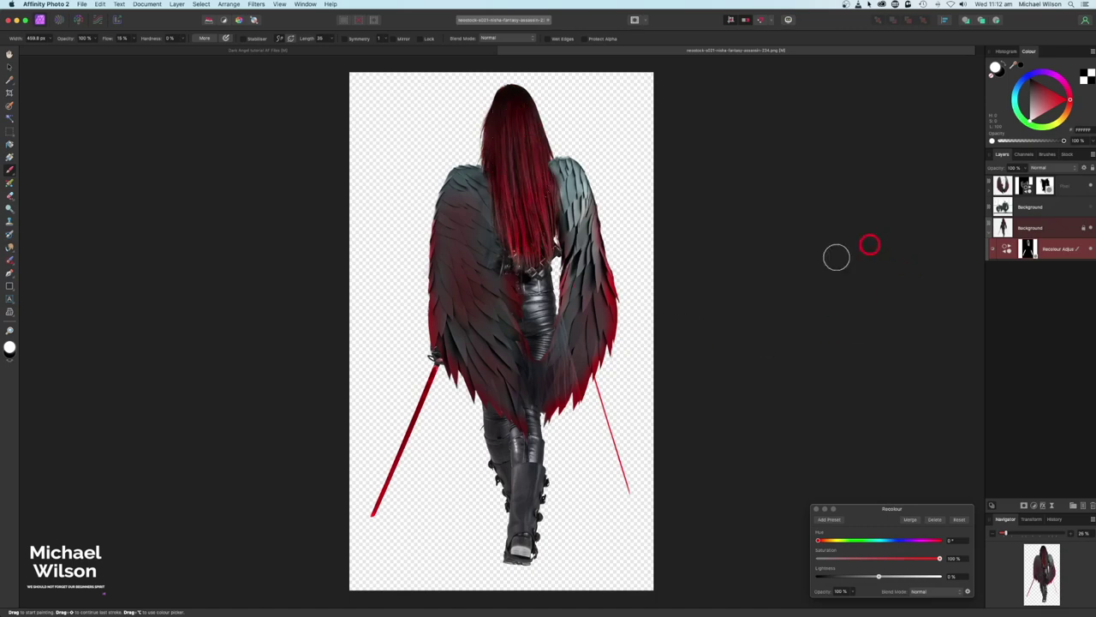
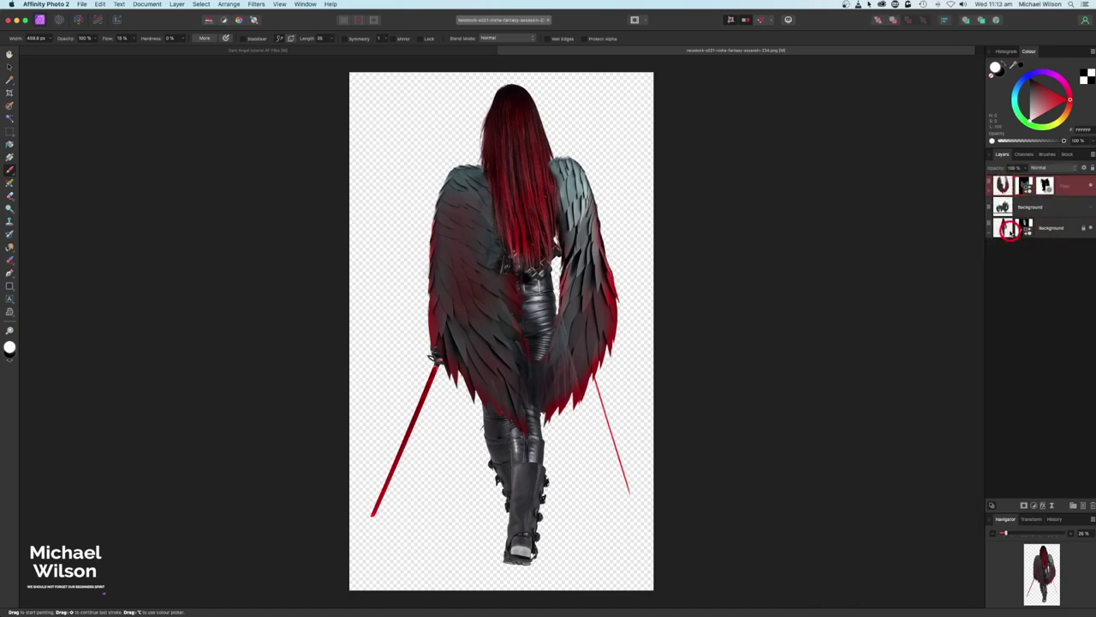
Step: Select all the layers and merge the visible ones into a new pixel layer of the winged assassin
{"action": "left_click", "coordinate": [1006, 225], "text": "shift"}
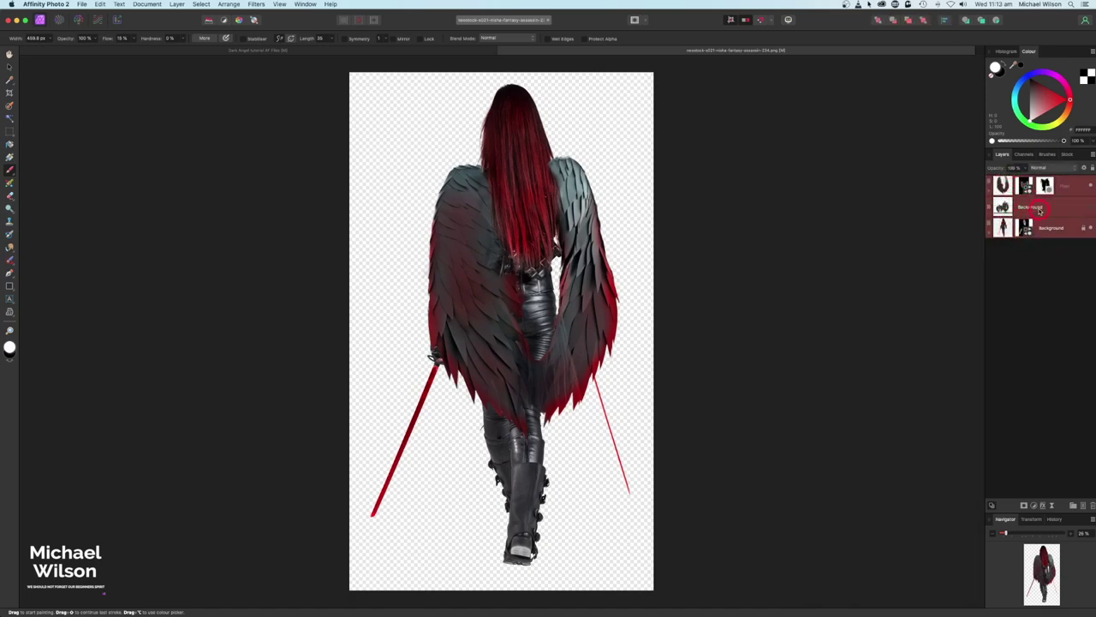
{"action": "left_click", "coordinate": [178, 4]}
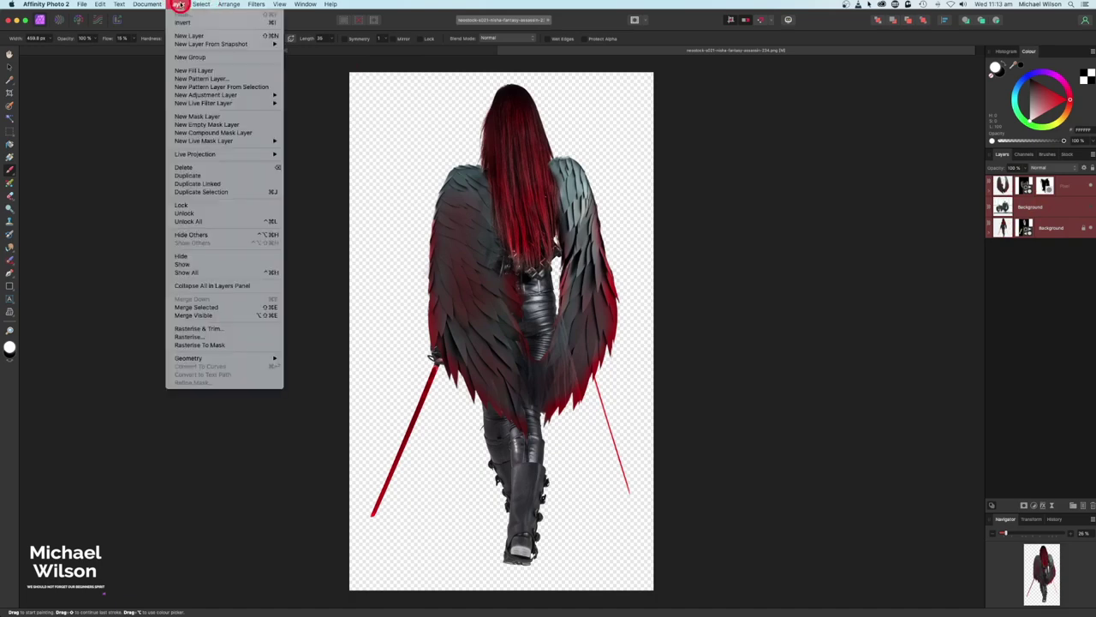
{"action": "left_click", "coordinate": [211, 316]}
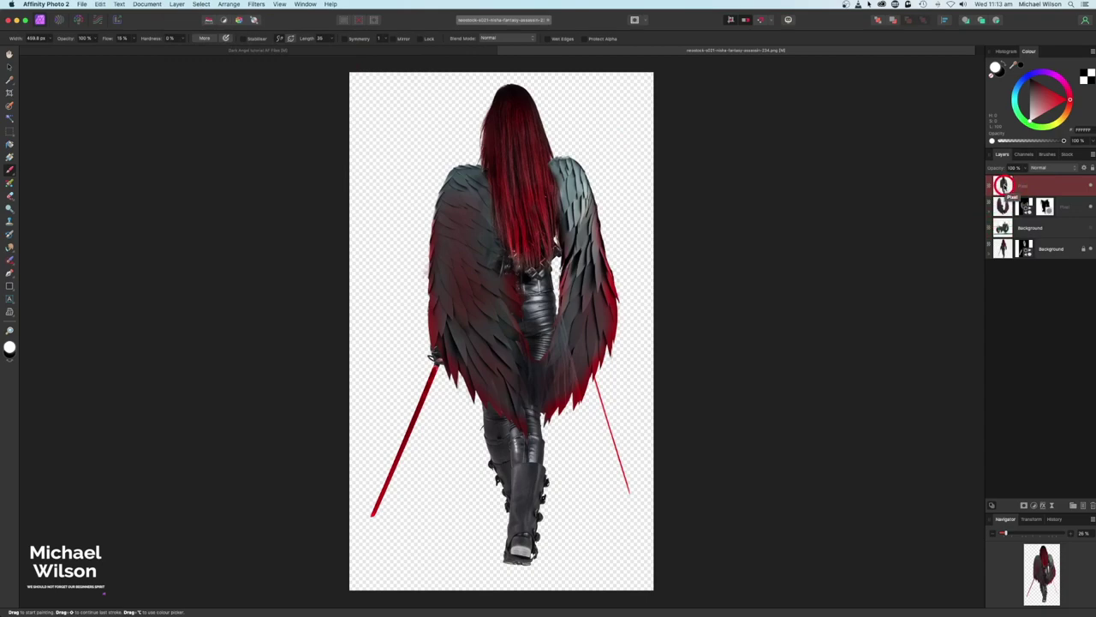
Step: Paste the merged winged assassin above the Stone Wall layer of the Dark Angel scene and scale her down to fit
{"action": "left_click", "coordinate": [283, 52]}
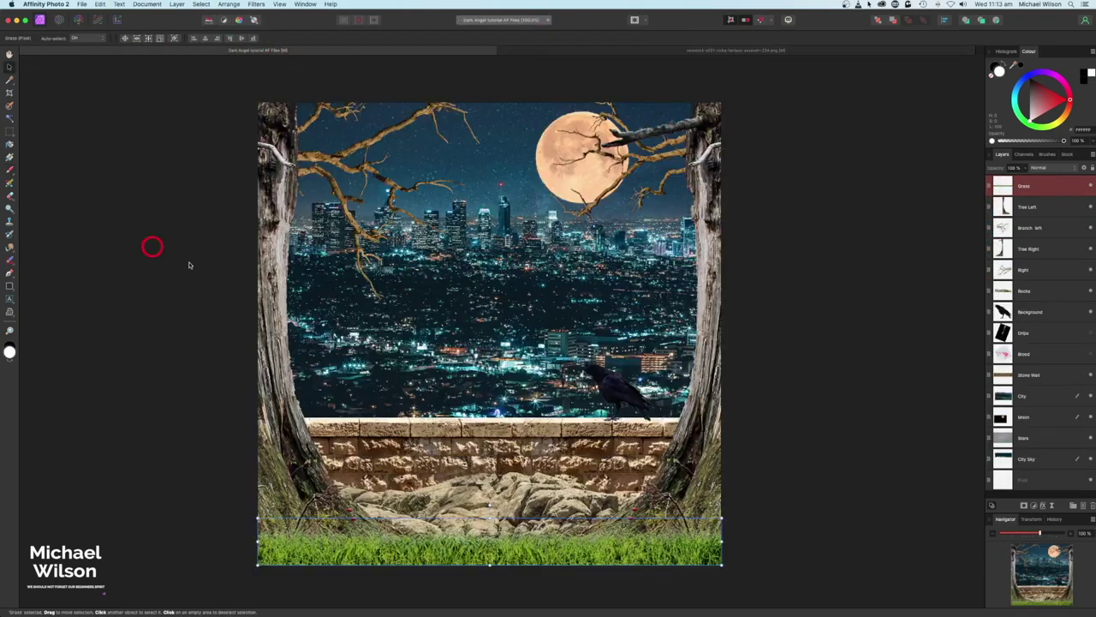
{"action": "left_click", "coordinate": [1011, 375]}
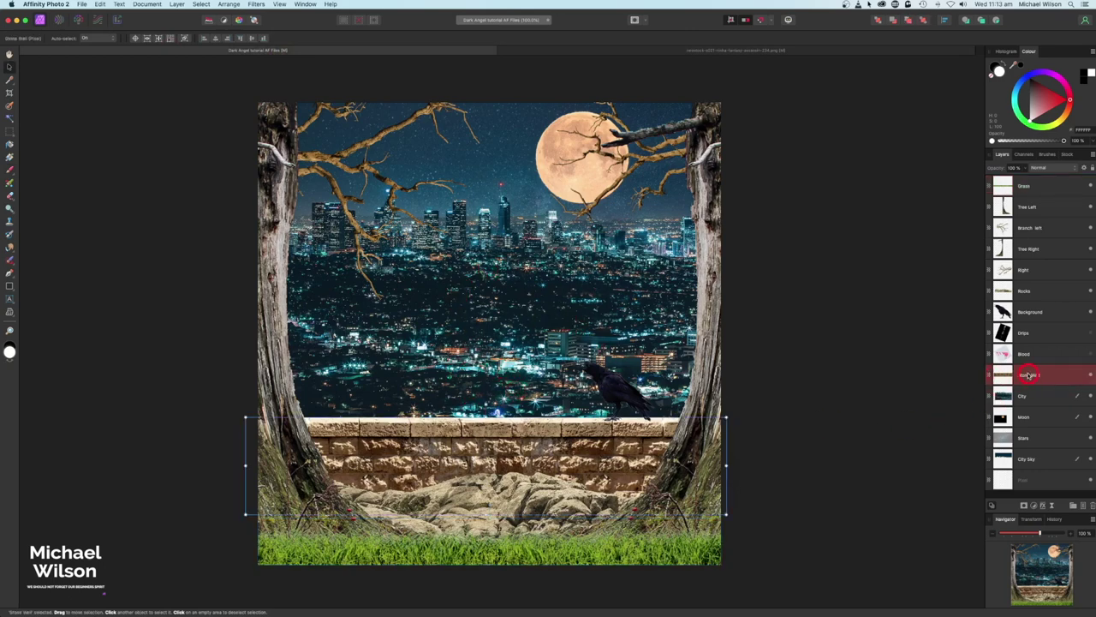
{"action": "key", "text": "super+shift+n"}
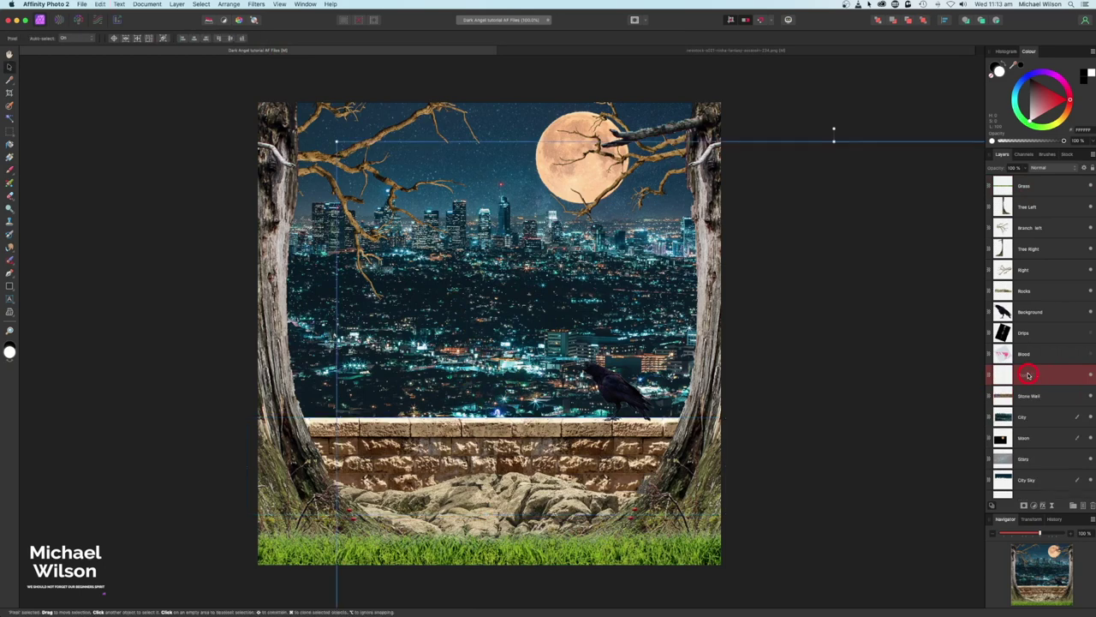
{"action": "double_click", "coordinate": [1003, 373]}
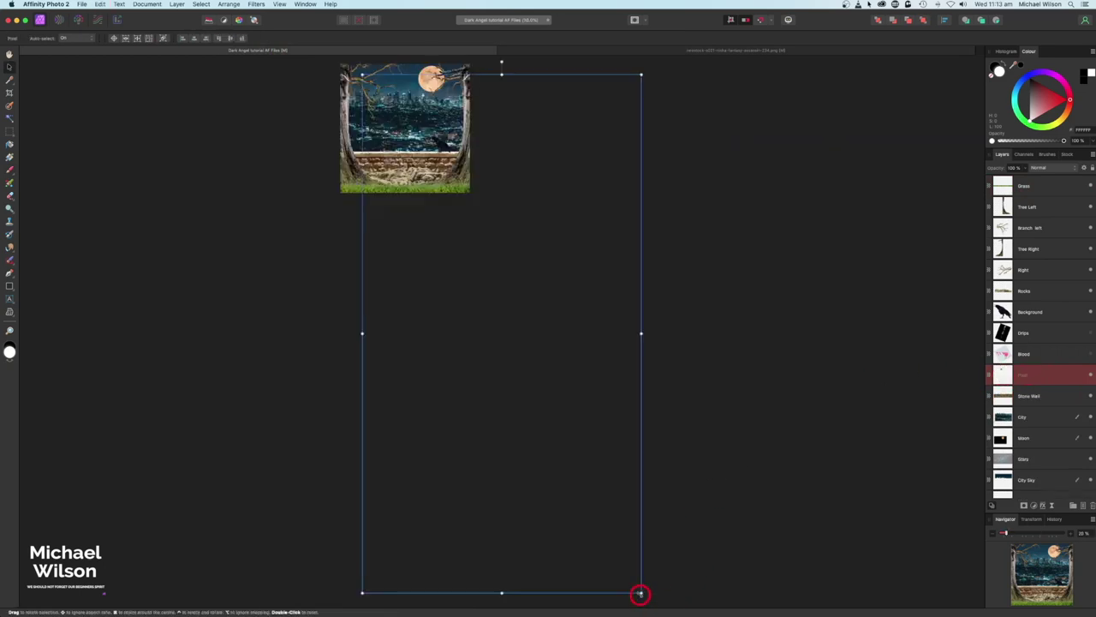
{"action": "left_click_drag", "start_coordinate": [640, 593], "coordinate": [401, 146]}
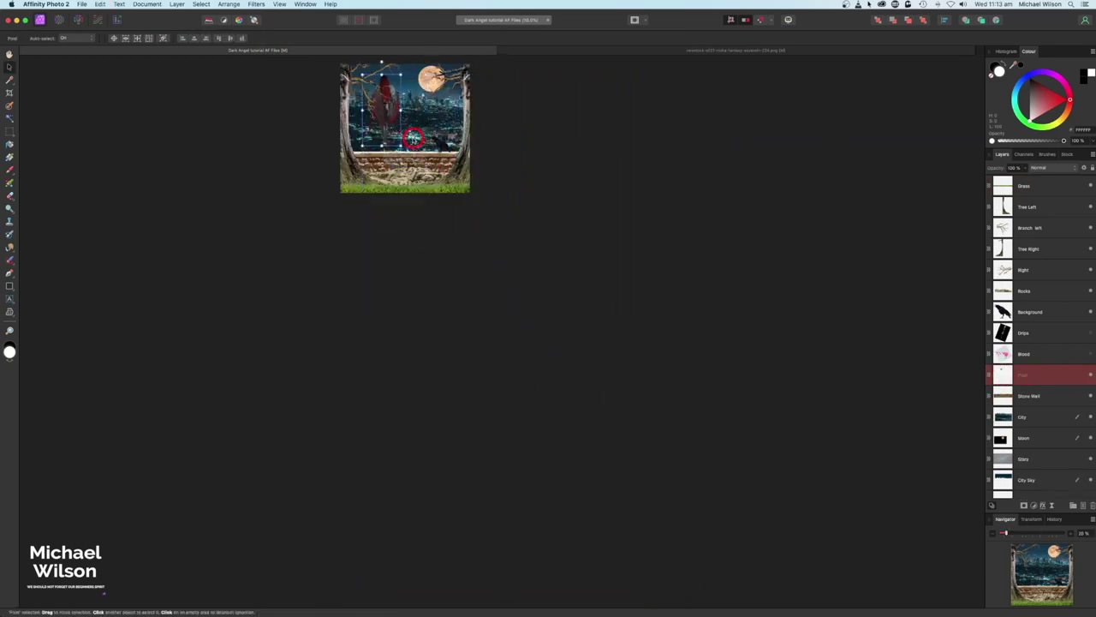
{"action": "key", "text": "super+0"}
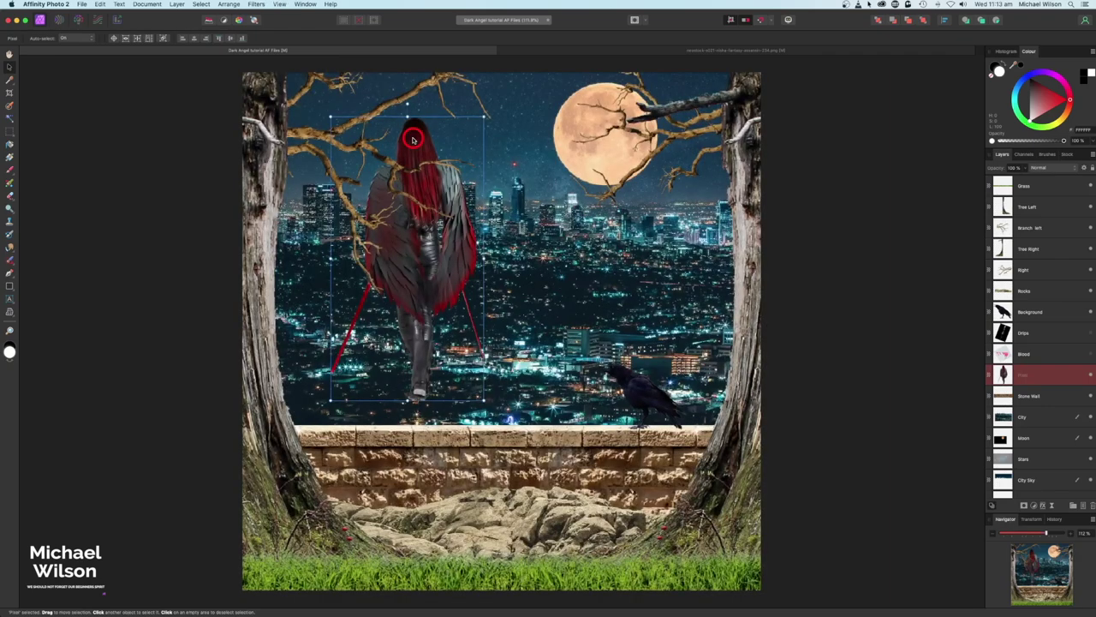
Step: Move the winged figure to the centre of the stone wall and shrink her slightly so her feet rest on its top edge
{"action": "left_click_drag", "start_coordinate": [413, 140], "coordinate": [509, 171]}
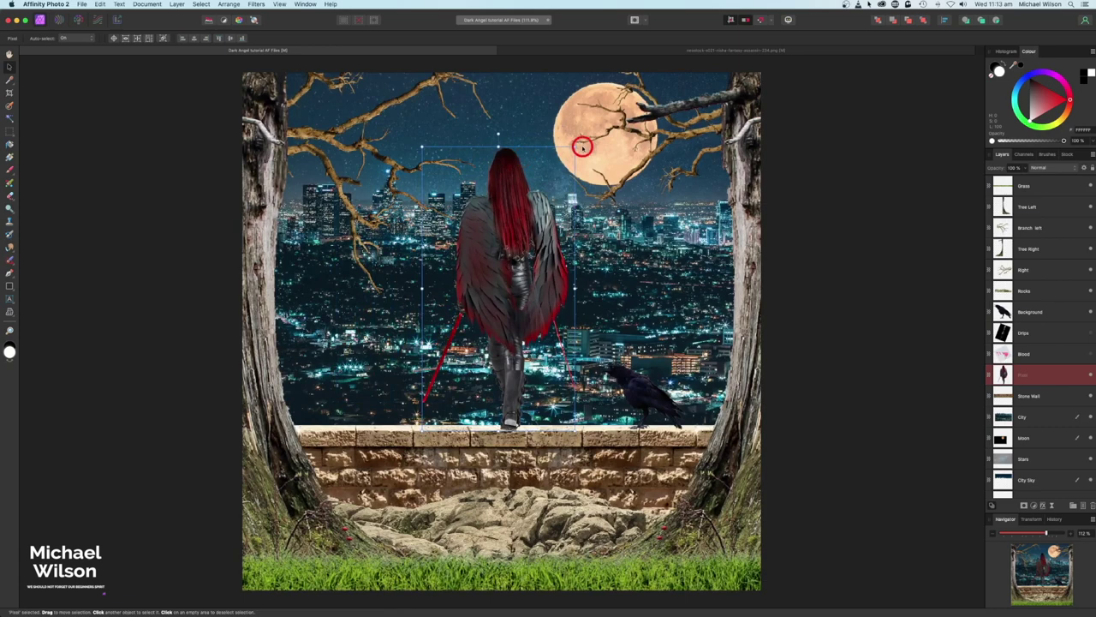
{"action": "left_click_drag", "start_coordinate": [572, 147], "coordinate": [571, 153]}
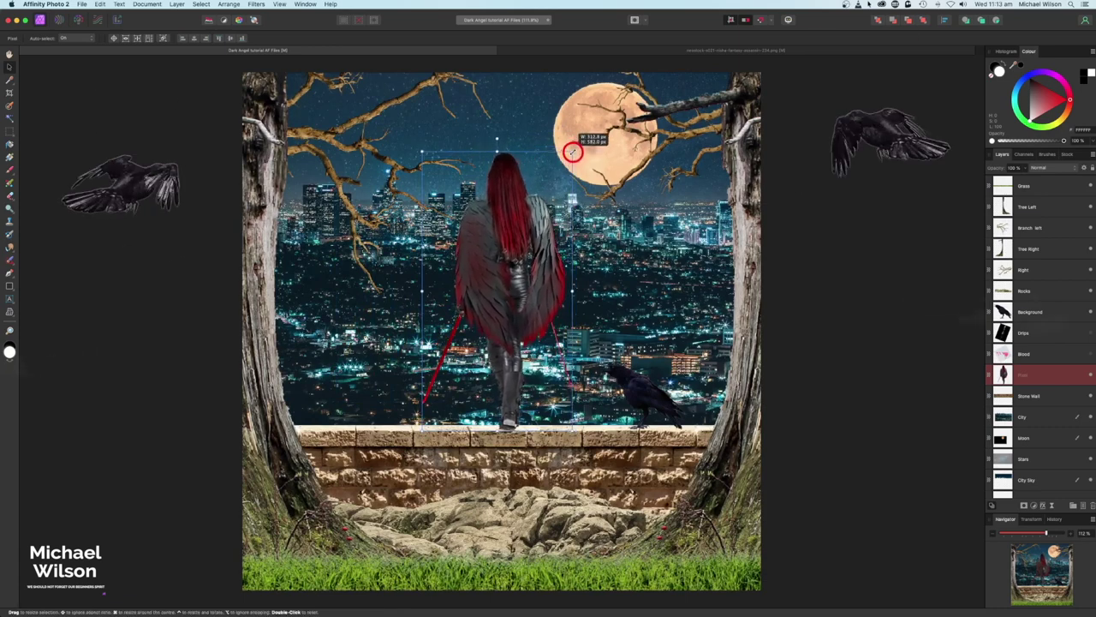
{"action": "left_click_drag", "start_coordinate": [539, 200], "coordinate": [544, 201]}
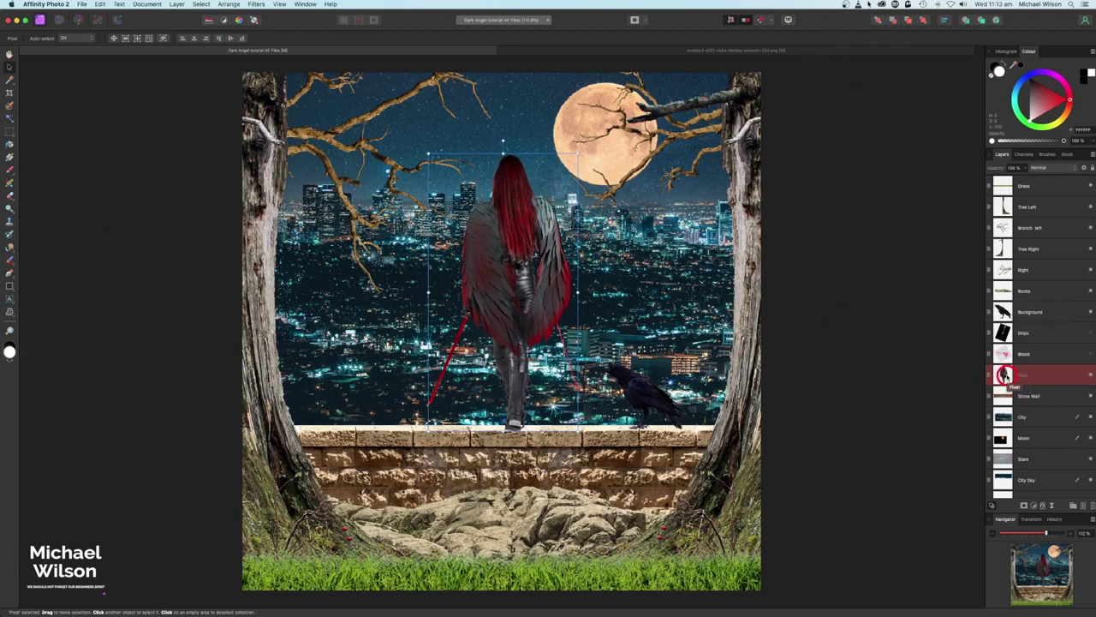
Step: Duplicate the figure's layer and apply a black Colour Overlay effect to the lower copy at 100% opacity
{"action": "key", "text": "super+j"}
{"action": "left_click_drag", "start_coordinate": [1005, 374], "coordinate": [992, 395]}
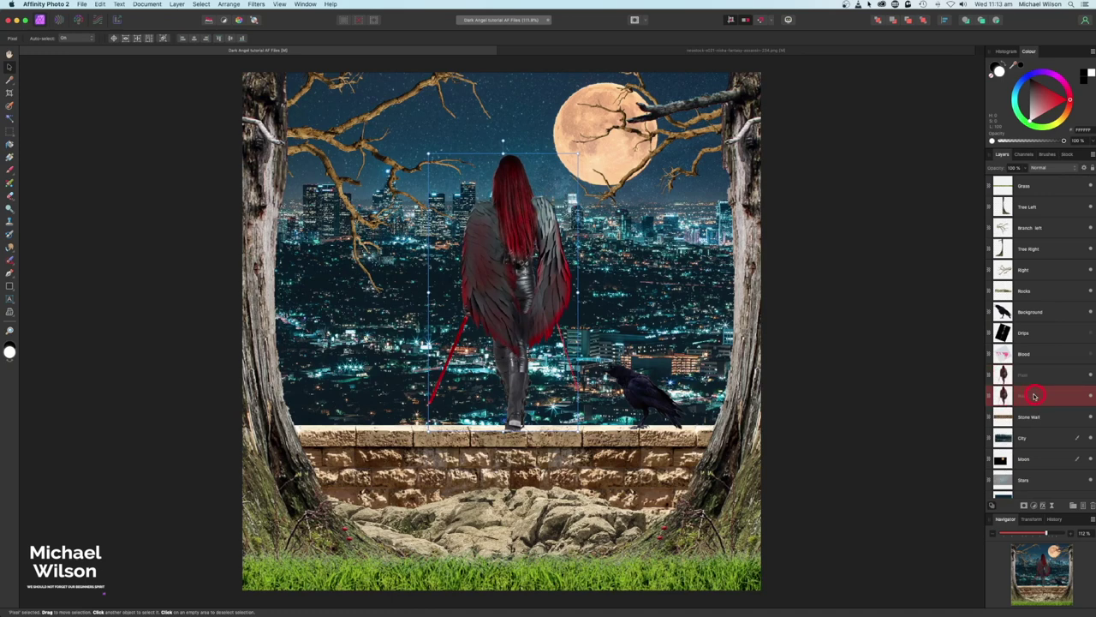
{"action": "left_click", "coordinate": [1041, 505]}
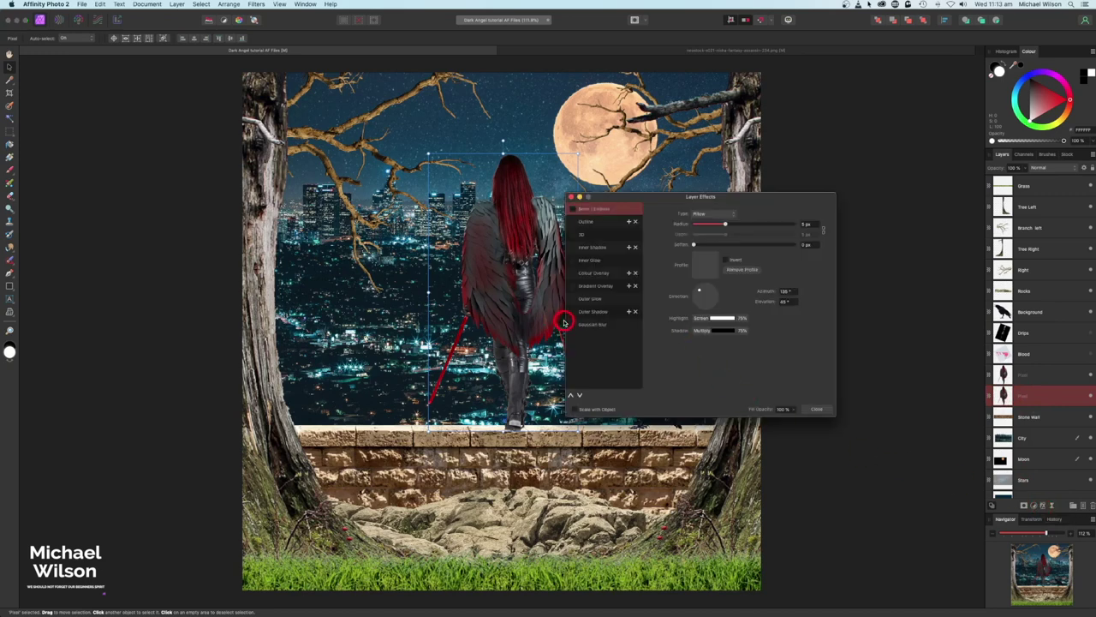
{"action": "left_click", "coordinate": [573, 273]}
{"action": "left_click", "coordinate": [595, 273]}
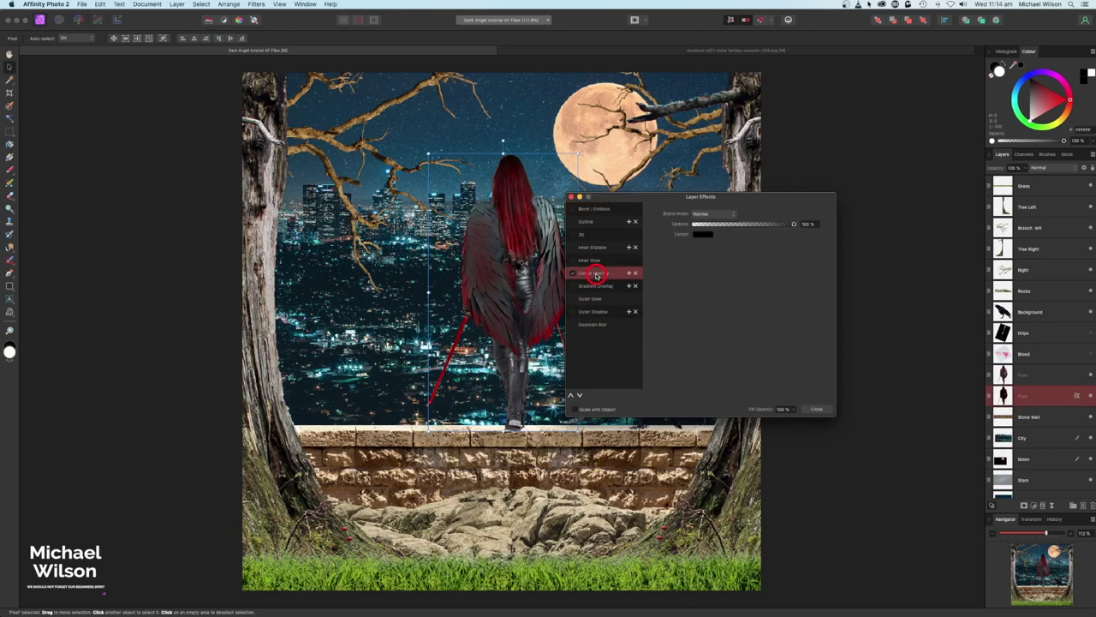
{"action": "left_click", "coordinate": [571, 197]}
Step: Flip the black figure copy downward from her feet, put it at the top of the layer stack and enlarge it over the ground
{"action": "left_click_drag", "start_coordinate": [502, 152], "coordinate": [511, 586]}
{"action": "left_click_drag", "start_coordinate": [1052, 394], "coordinate": [1037, 185]}
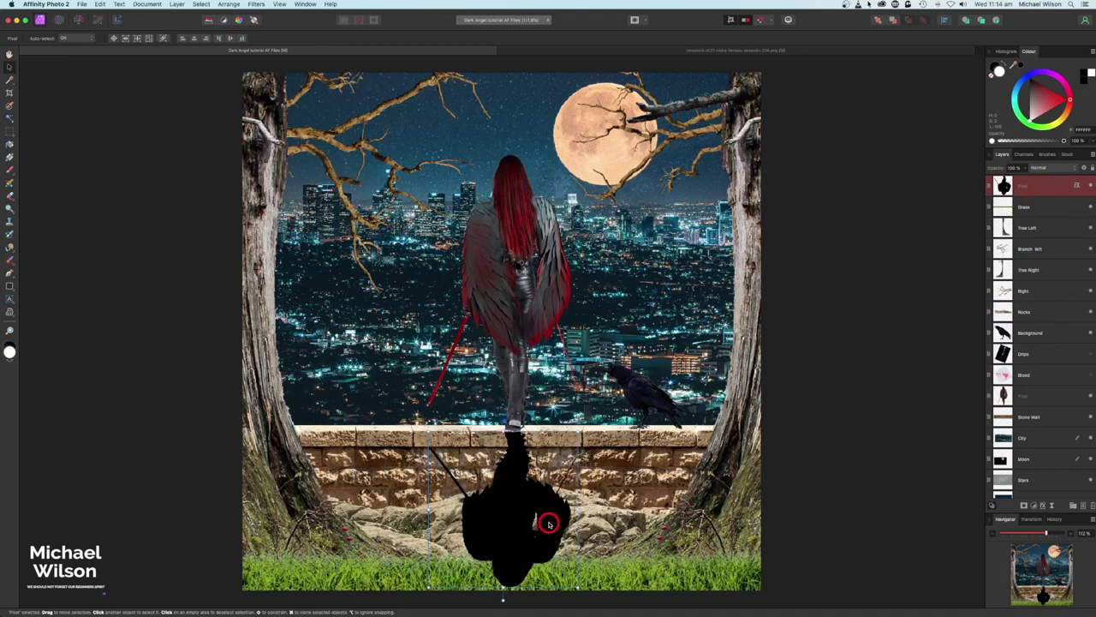
{"action": "key", "text": "super+minus"}
{"action": "key", "text": "super+minus"}
{"action": "key", "text": "super+minus"}
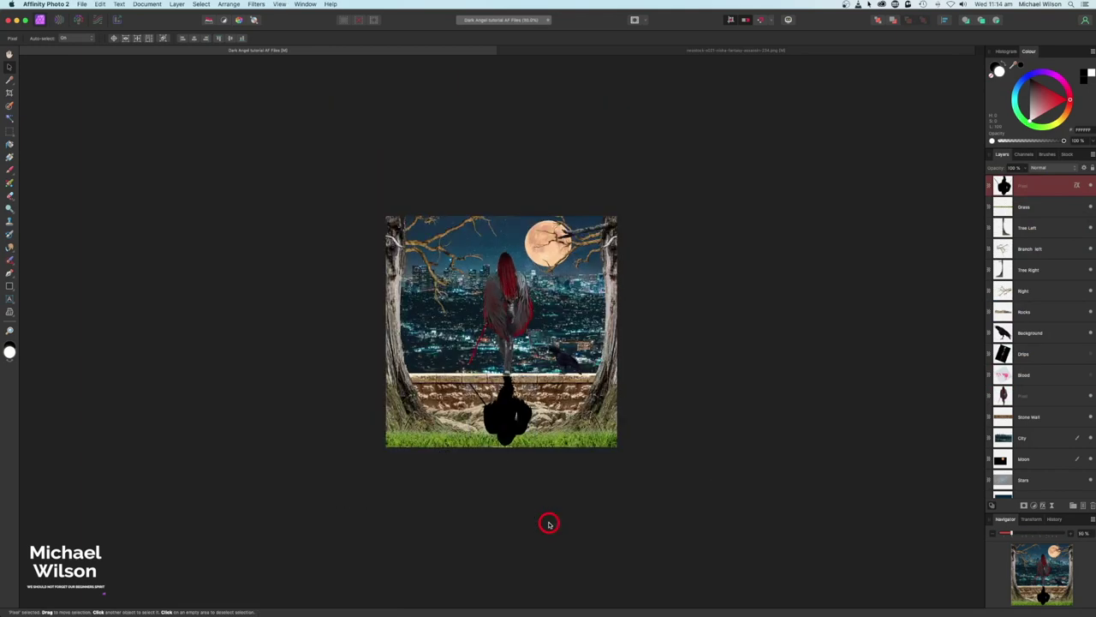
{"action": "mouse_move", "coordinate": [534, 440]}
{"action": "left_mouse_down"}
{"action": "mouse_move", "coordinate": [543, 484]}
{"action": "mouse_move", "coordinate": [527, 438]}
{"action": "left_mouse_up"}
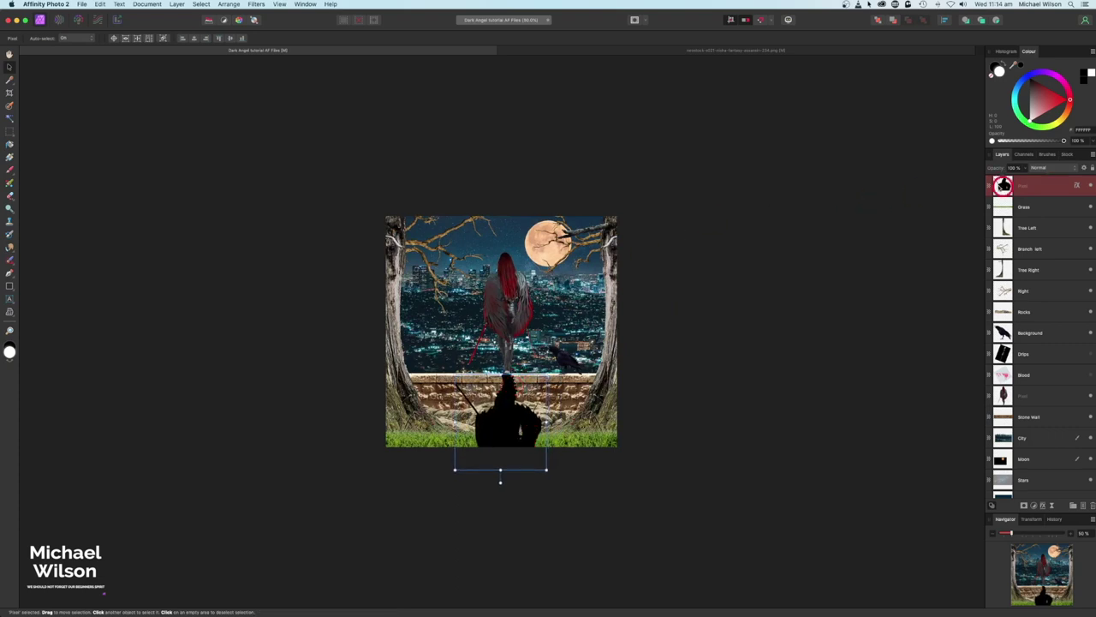
Step: Add a live Displace filter to the figure's shadow with the map loaded from the layers beneath
{"action": "left_click", "coordinate": [1053, 505]}
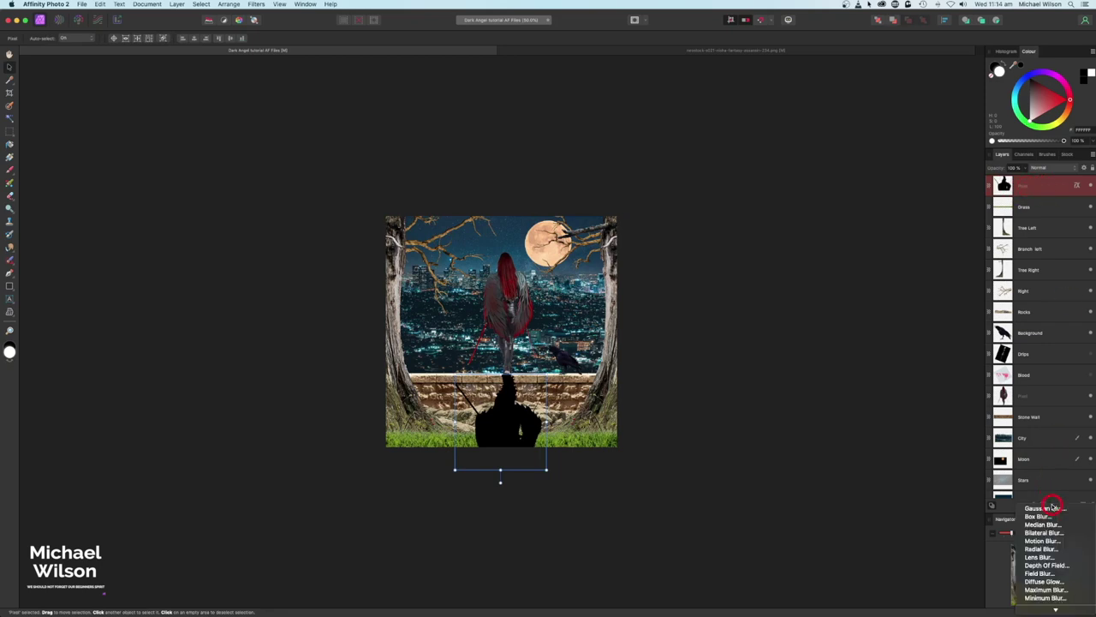
{"action": "scroll", "coordinate": [1049, 509], "scroll_direction": "down", "scroll_amount": 5}
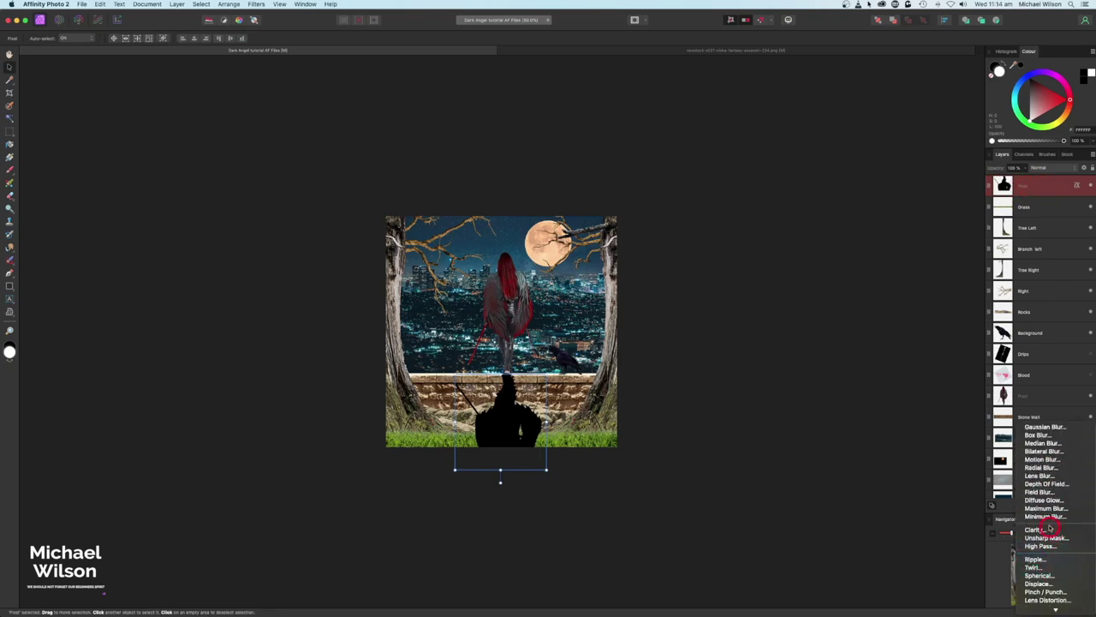
{"action": "left_click", "coordinate": [1039, 583]}
{"action": "left_click_drag", "start_coordinate": [944, 485], "coordinate": [822, 180]}
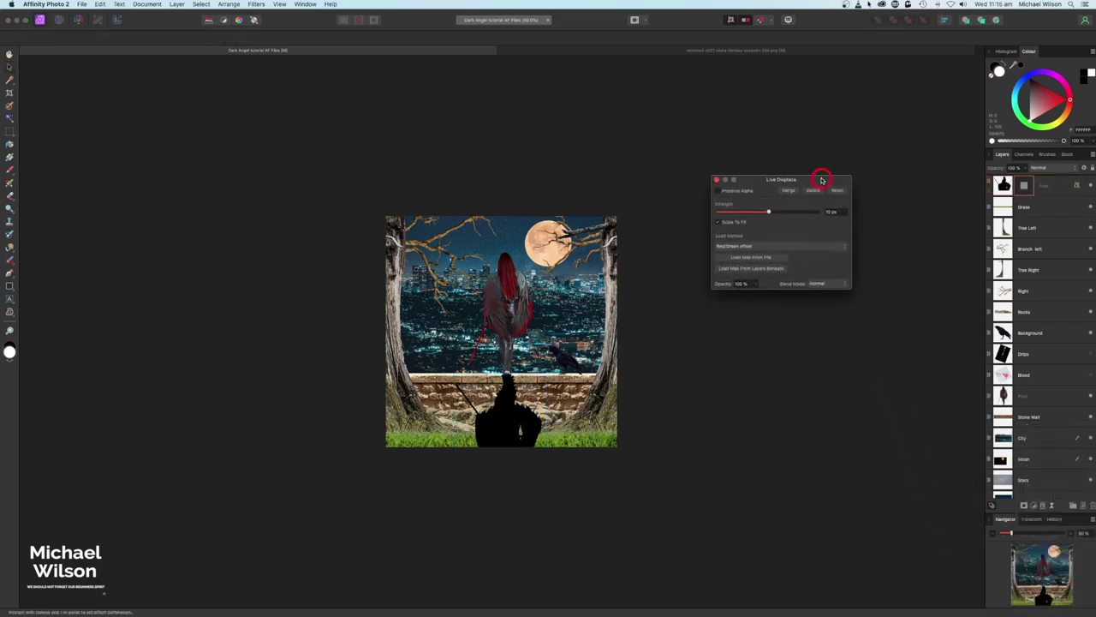
{"action": "left_click", "coordinate": [767, 271]}
{"action": "left_click", "coordinate": [718, 182]}
Step: Lower the figure shadow's opacity to about 55% and soften it with a live Gaussian Blur of about 5.4 px
{"action": "left_click", "coordinate": [1011, 183]}
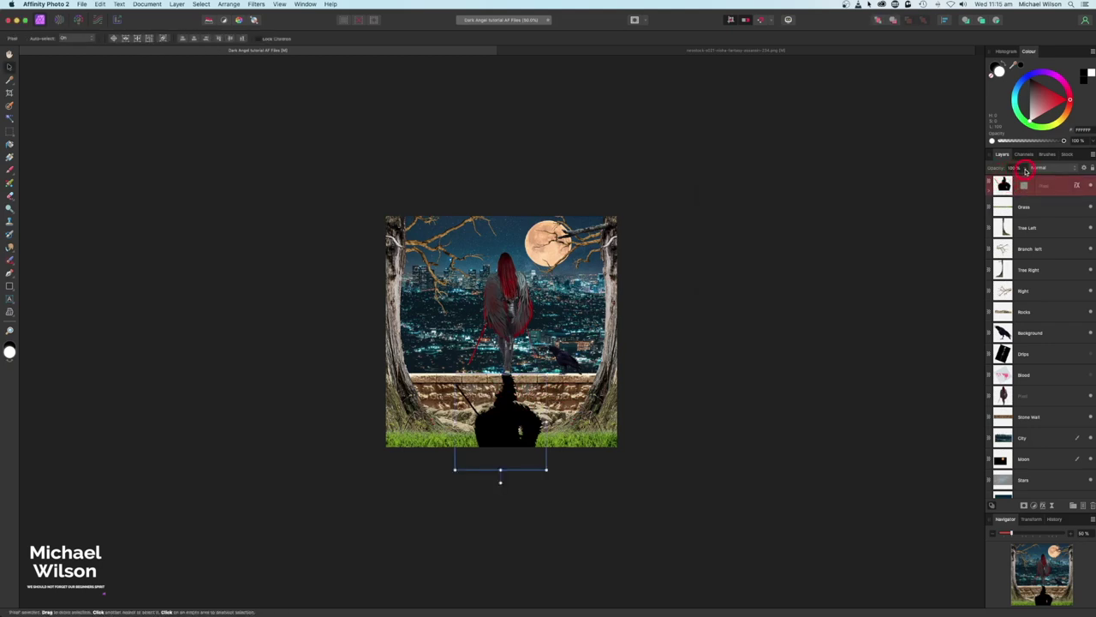
{"action": "left_click_drag", "start_coordinate": [1028, 170], "coordinate": [991, 178]}
{"action": "left_click", "coordinate": [1053, 505]}
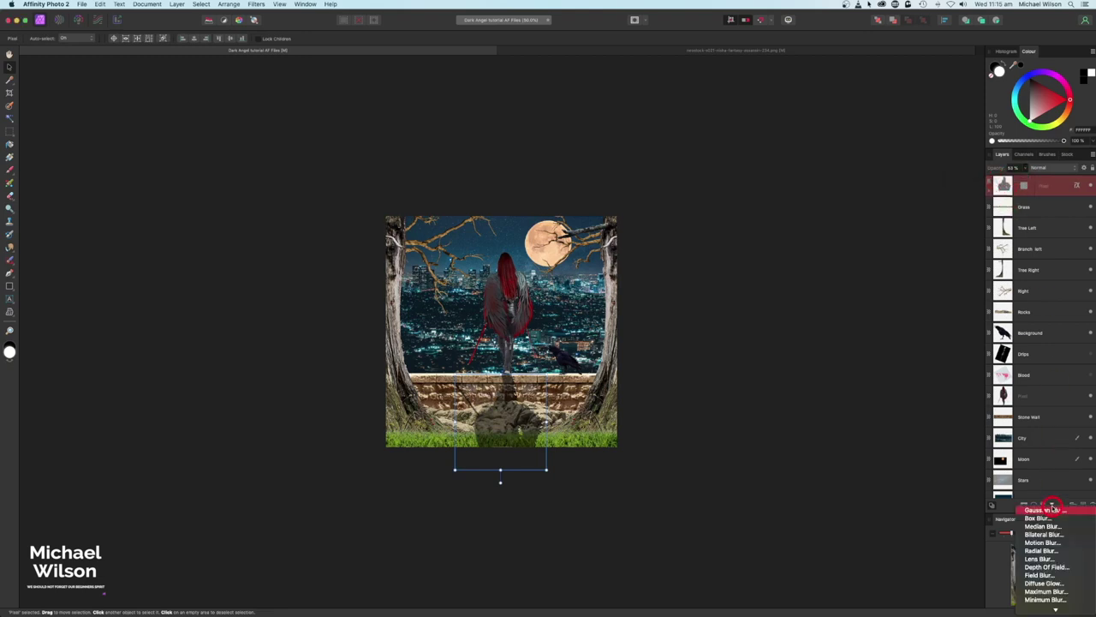
{"action": "left_click", "coordinate": [1052, 510]}
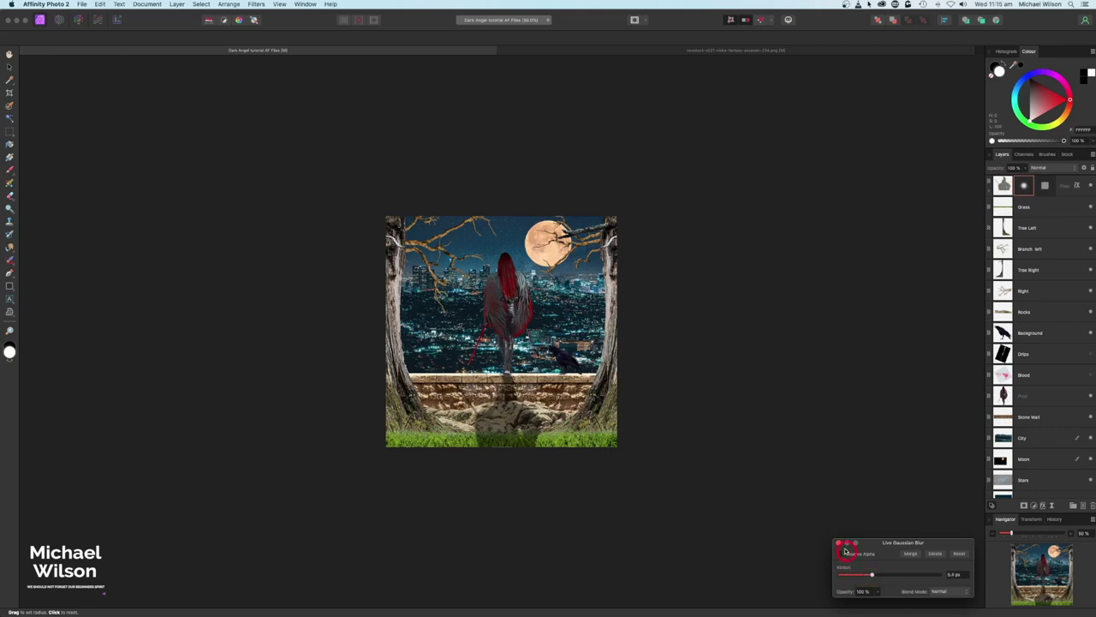
{"action": "left_click", "coordinate": [840, 543]}
Step: Duplicate the raven's Background layer and apply a black Colour Overlay effect to the lower copy
{"action": "left_click", "coordinate": [1050, 332]}
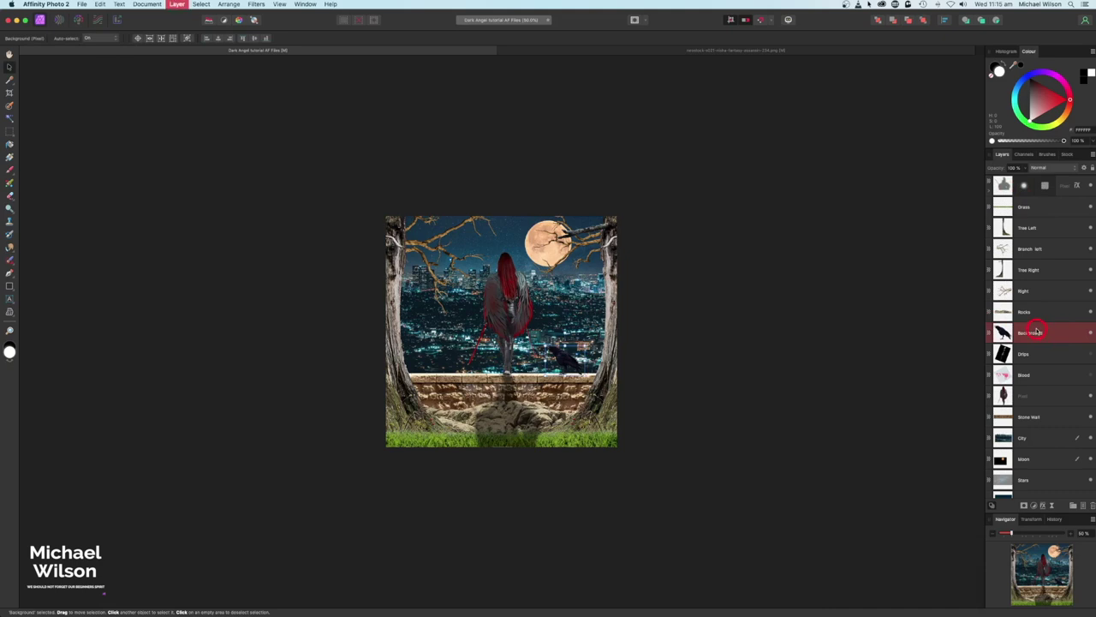
{"action": "key", "text": "super+j"}
{"action": "left_click", "coordinate": [1033, 355]}
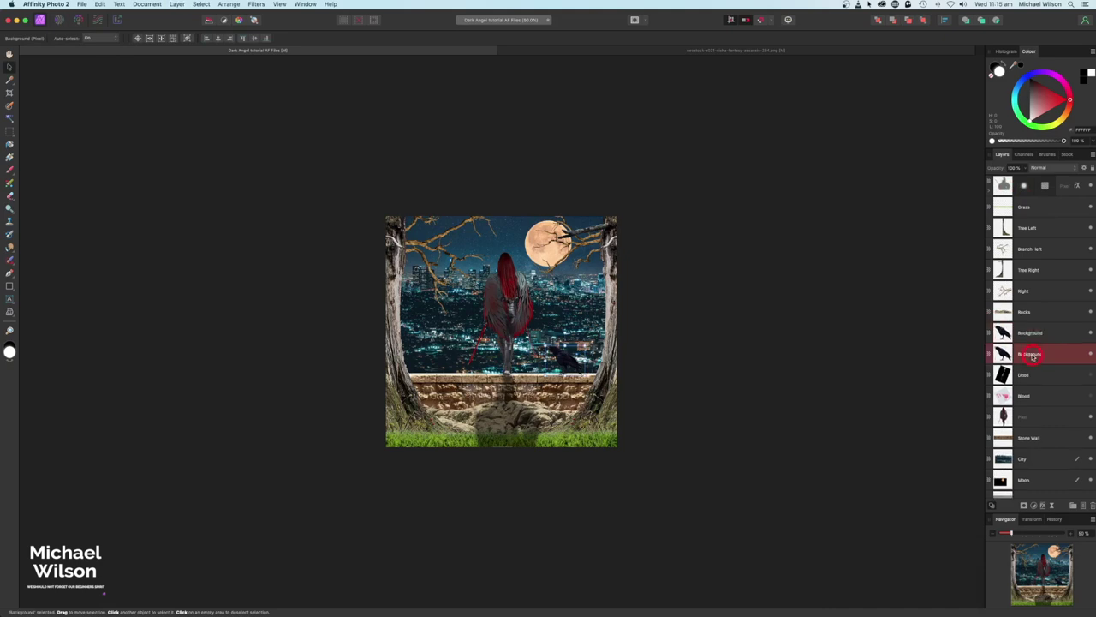
{"action": "left_click", "coordinate": [1045, 505]}
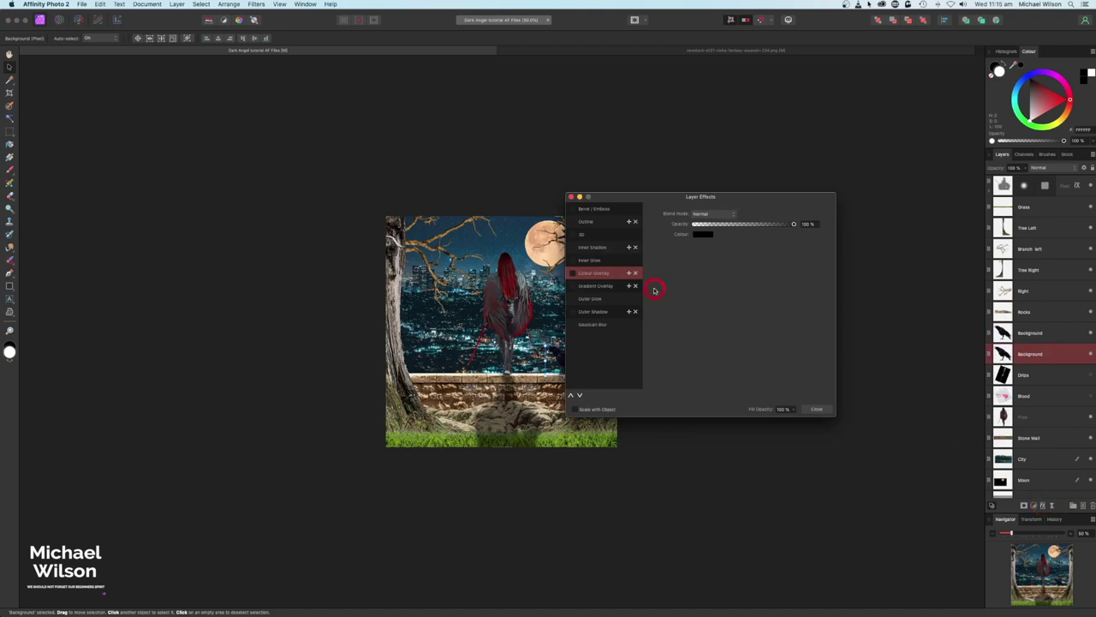
{"action": "left_click", "coordinate": [573, 274]}
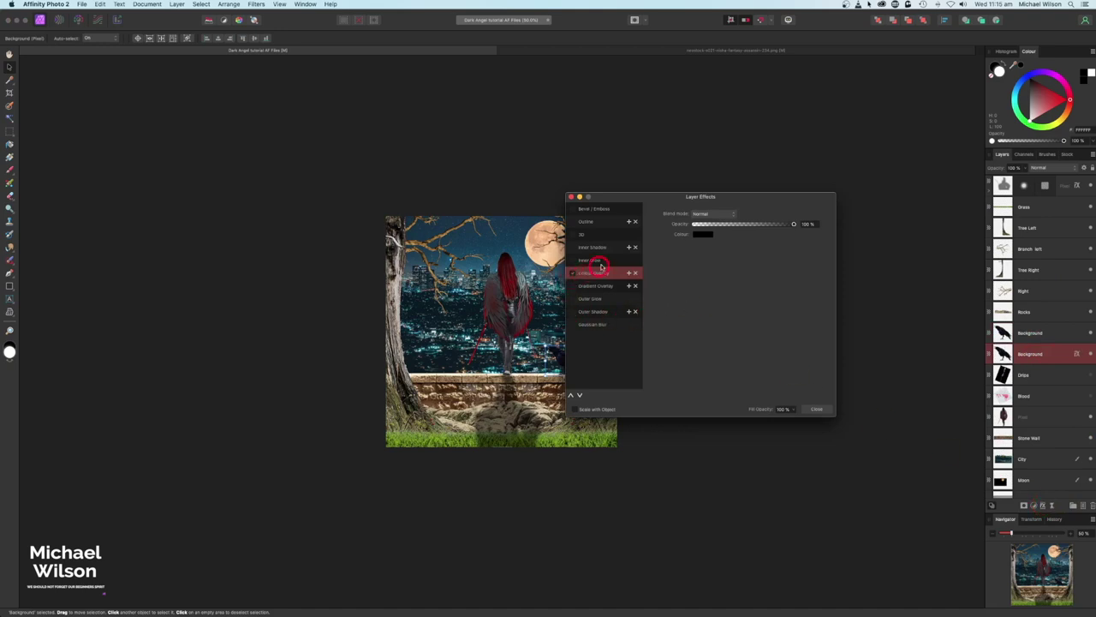
{"action": "left_click", "coordinate": [571, 196]}
Step: Flip the black raven copy down over the wall and add a live Displace filter mapped from the layers beneath
{"action": "left_click_drag", "start_coordinate": [562, 349], "coordinate": [576, 404]}
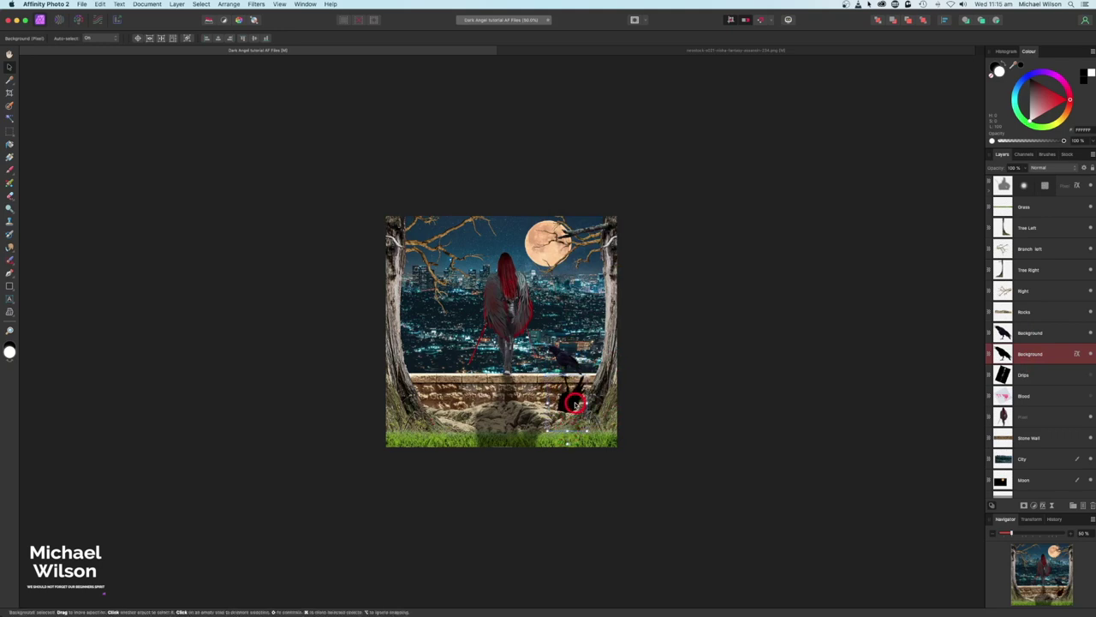
{"action": "left_click", "coordinate": [1054, 504]}
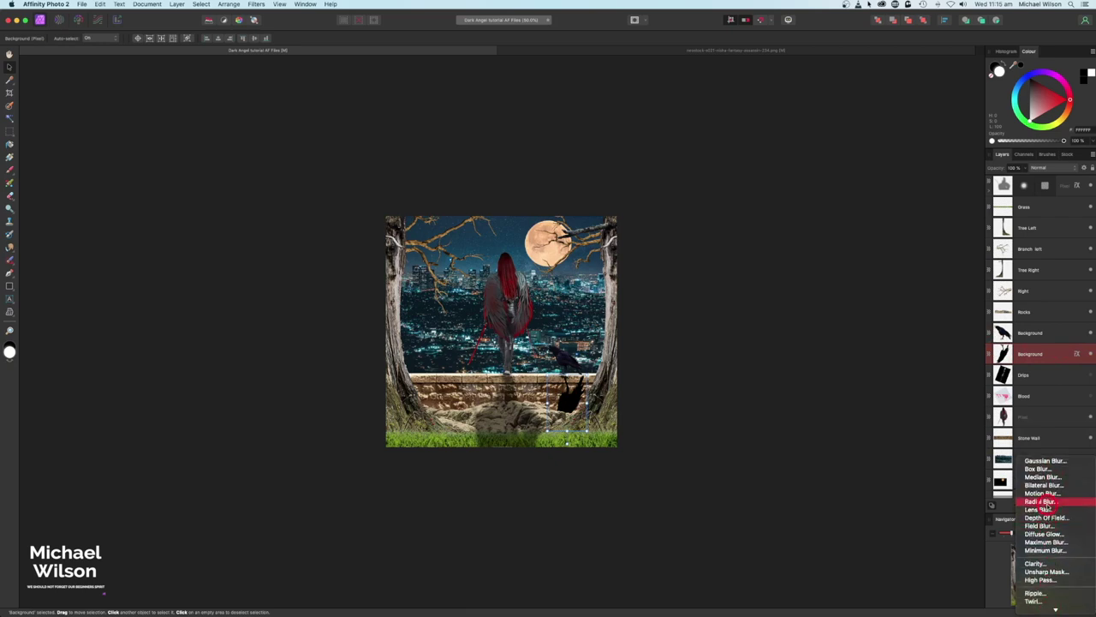
{"action": "left_click", "coordinate": [1047, 578]}
{"action": "left_click", "coordinate": [880, 578]}
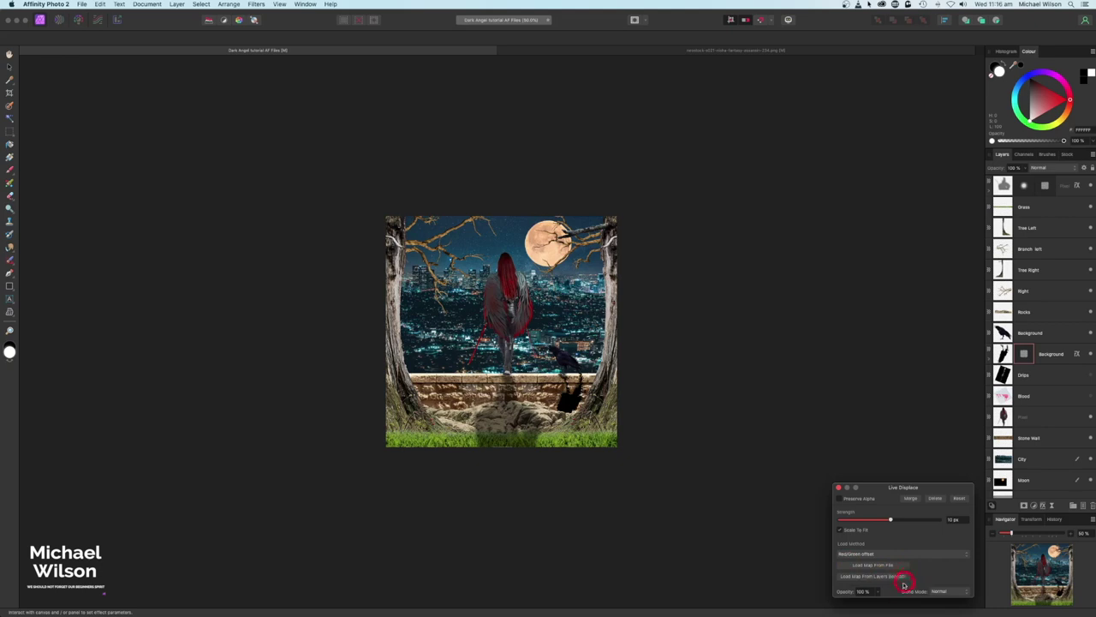
Step: Soften the raven's shadow with a live Gaussian Blur filter
{"action": "left_click", "coordinate": [1005, 354]}
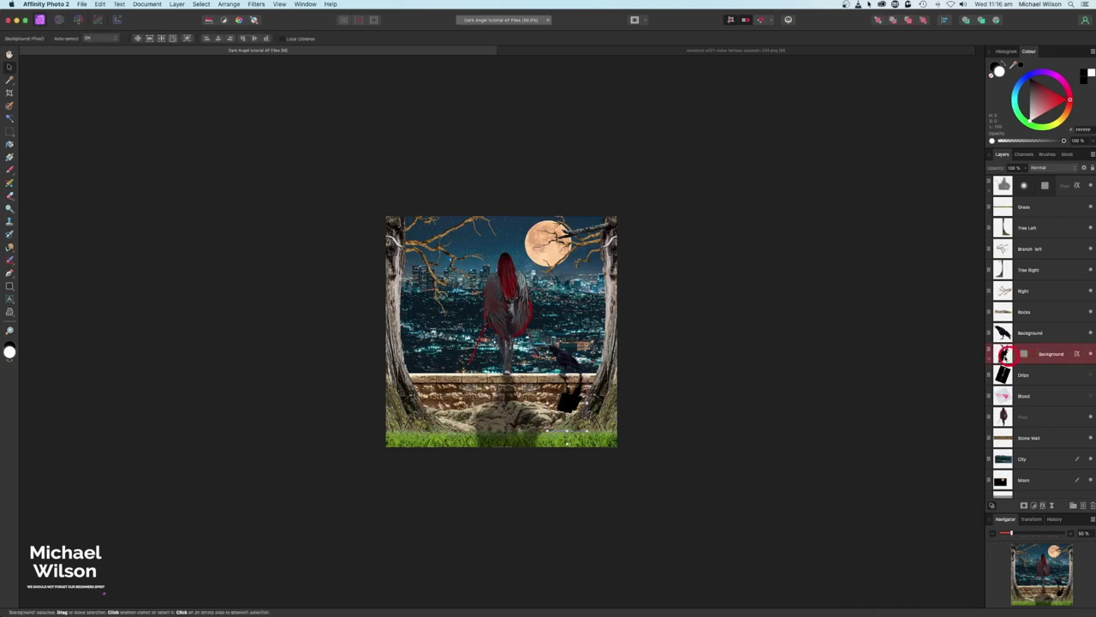
{"action": "left_click", "coordinate": [1054, 507]}
{"action": "left_click", "coordinate": [1032, 507]}
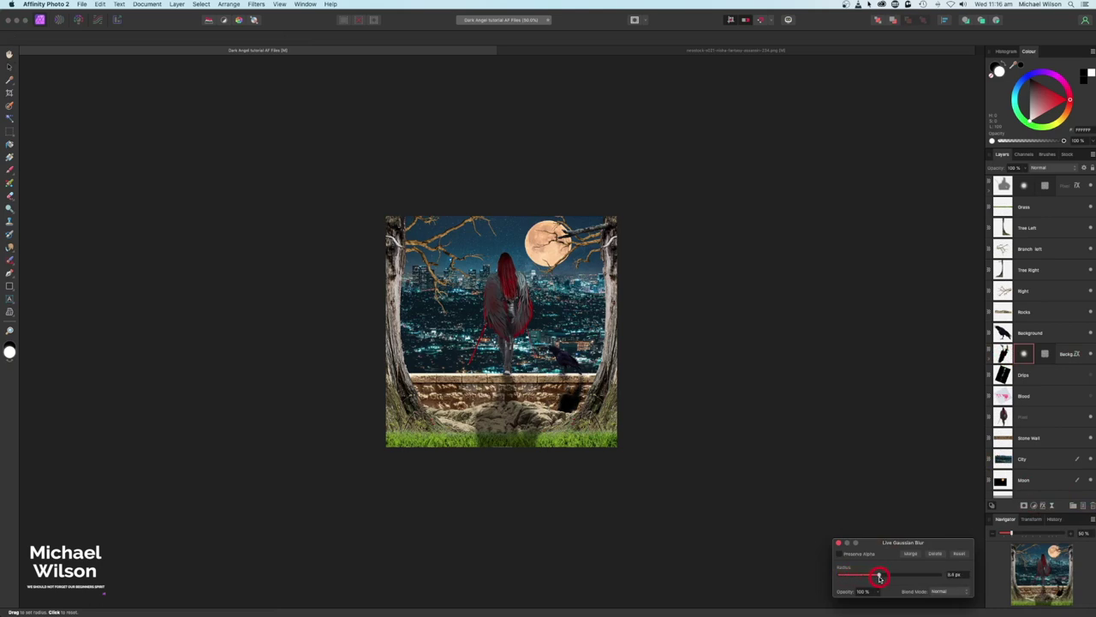
{"action": "left_click", "coordinate": [845, 546]}
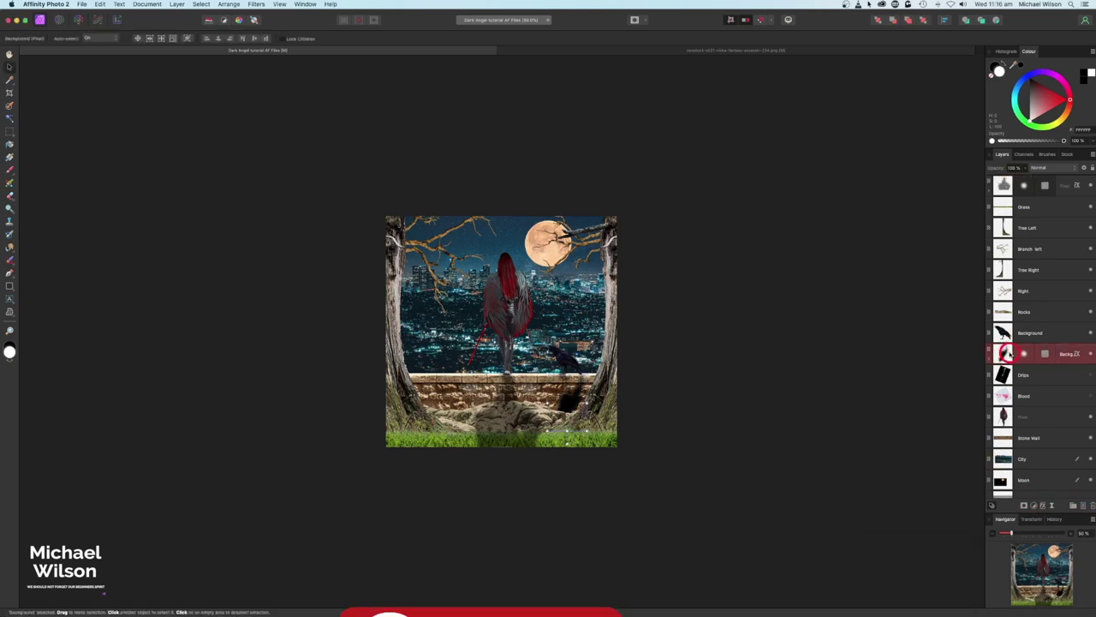
Step: Lower the raven shadow's opacity to about 60% and move it up against the bird's feet
{"action": "left_click_drag", "start_coordinate": [1024, 172], "coordinate": [1000, 179]}
{"action": "left_click_drag", "start_coordinate": [577, 402], "coordinate": [576, 386]}
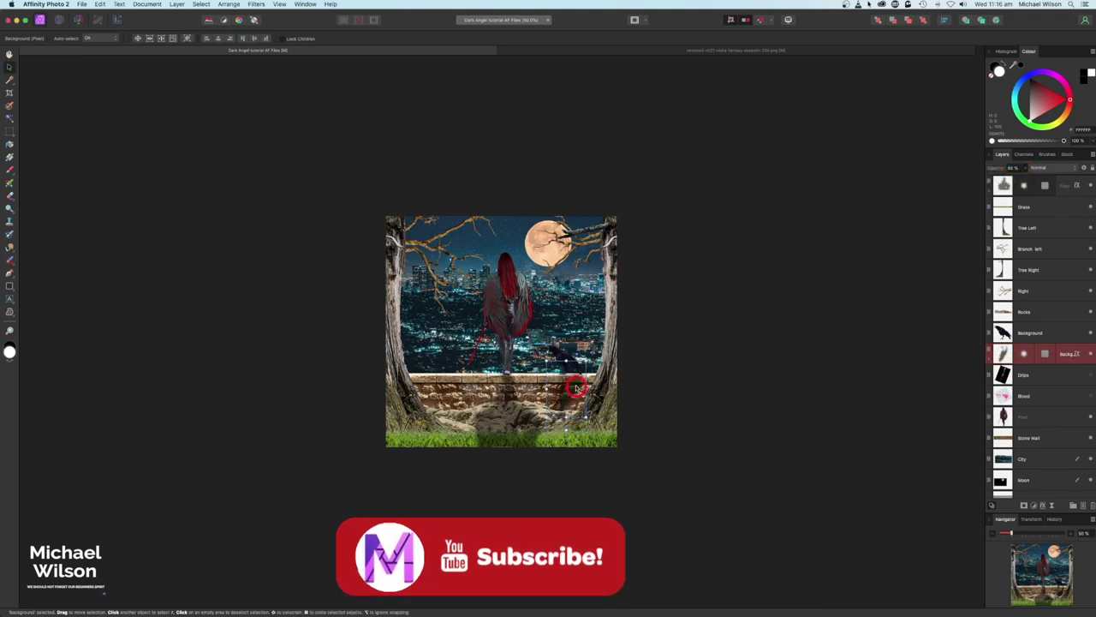
{"action": "left_click", "coordinate": [741, 391]}
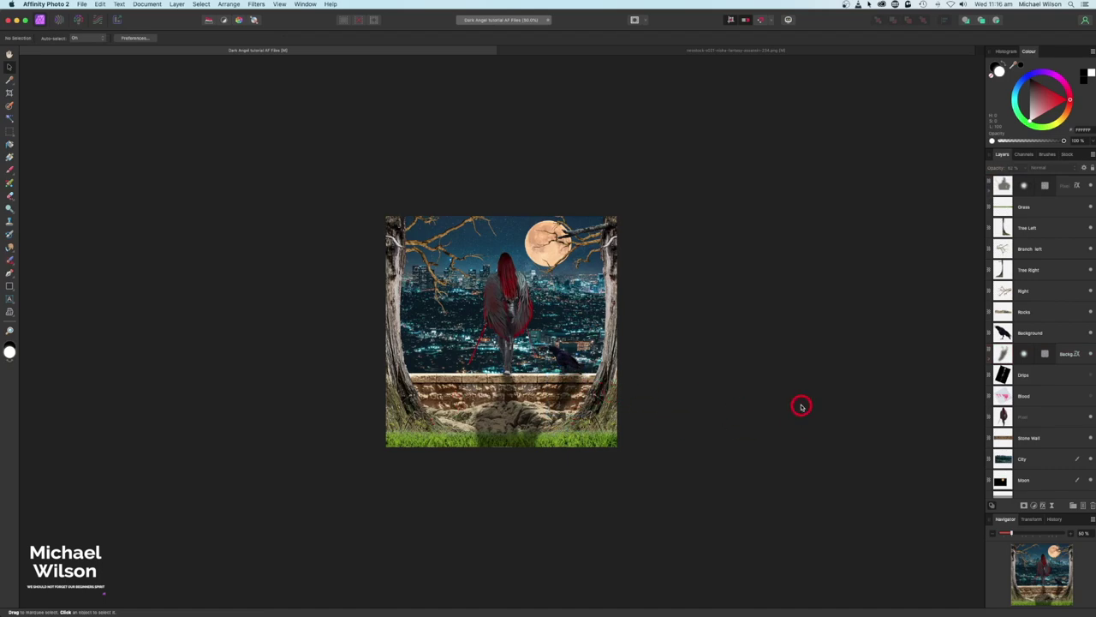
{"action": "key", "text": "super+0"}
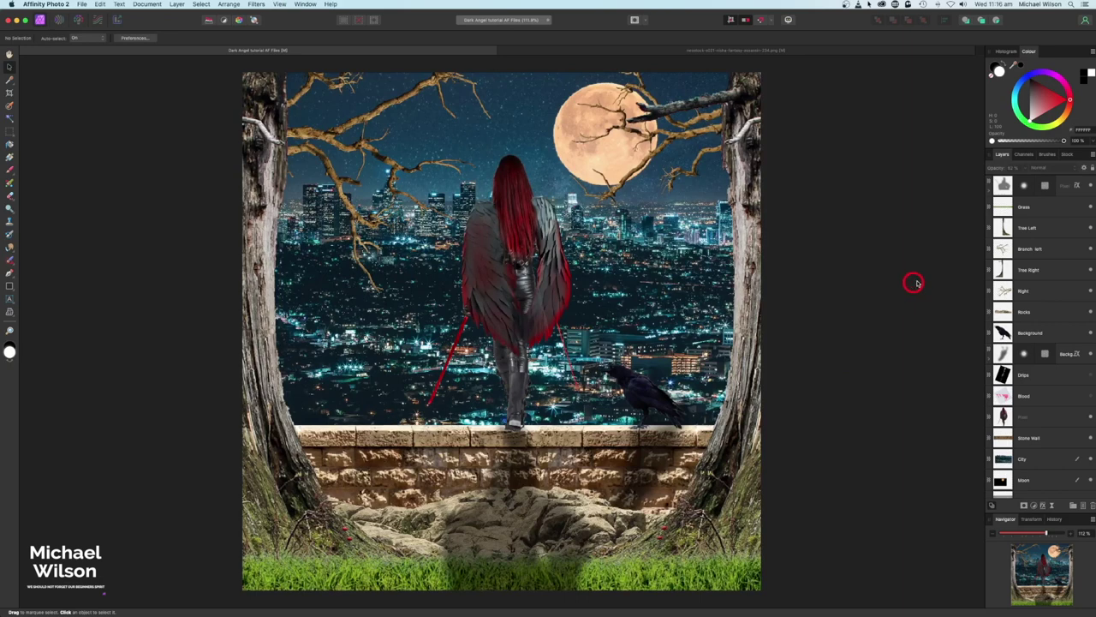
Step: Add an Exposure adjustment nested inside the Grass layer and lower its exposure to about -3
{"action": "left_click", "coordinate": [1049, 206]}
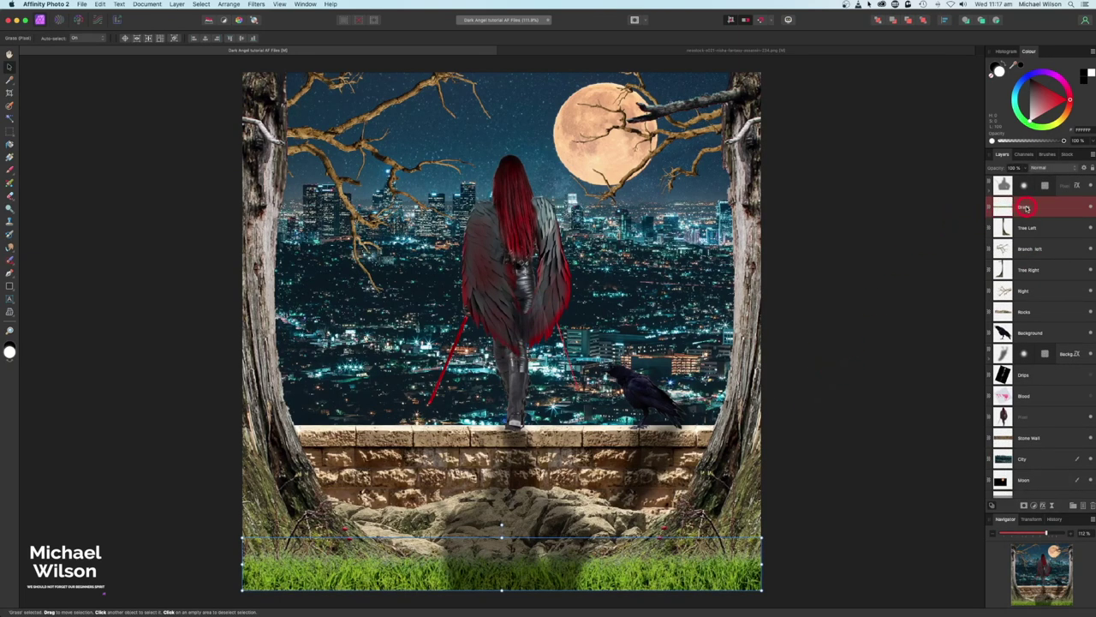
{"action": "left_click", "coordinate": [1034, 507]}
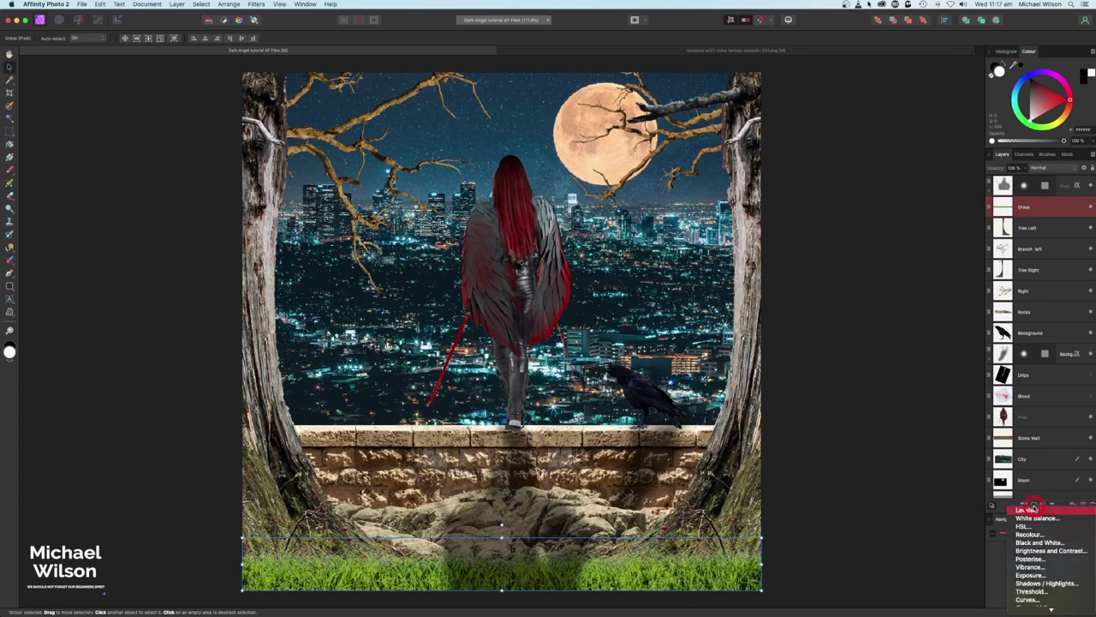
{"action": "left_click", "coordinate": [1031, 574]}
{"action": "mouse_move", "coordinate": [1004, 207]}
{"action": "left_mouse_down"}
{"action": "mouse_move", "coordinate": [1004, 225]}
{"action": "mouse_move", "coordinate": [991, 210]}
{"action": "mouse_move", "coordinate": [1005, 227]}
{"action": "left_mouse_up"}
{"action": "left_click_drag", "start_coordinate": [878, 570], "coordinate": [855, 571]}
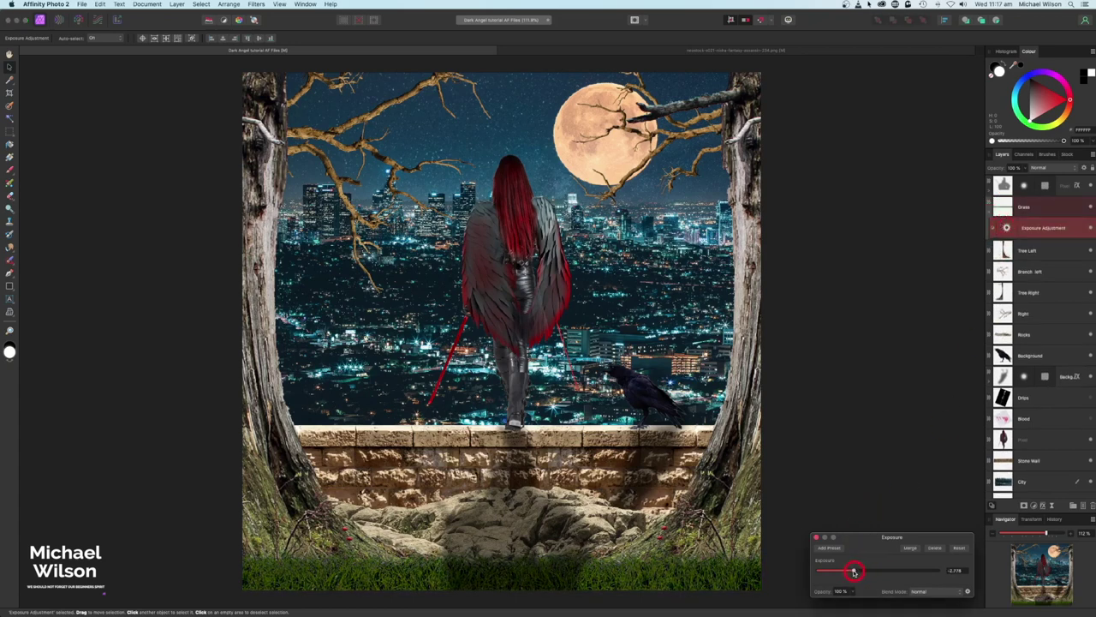
{"action": "left_click", "coordinate": [817, 539]}
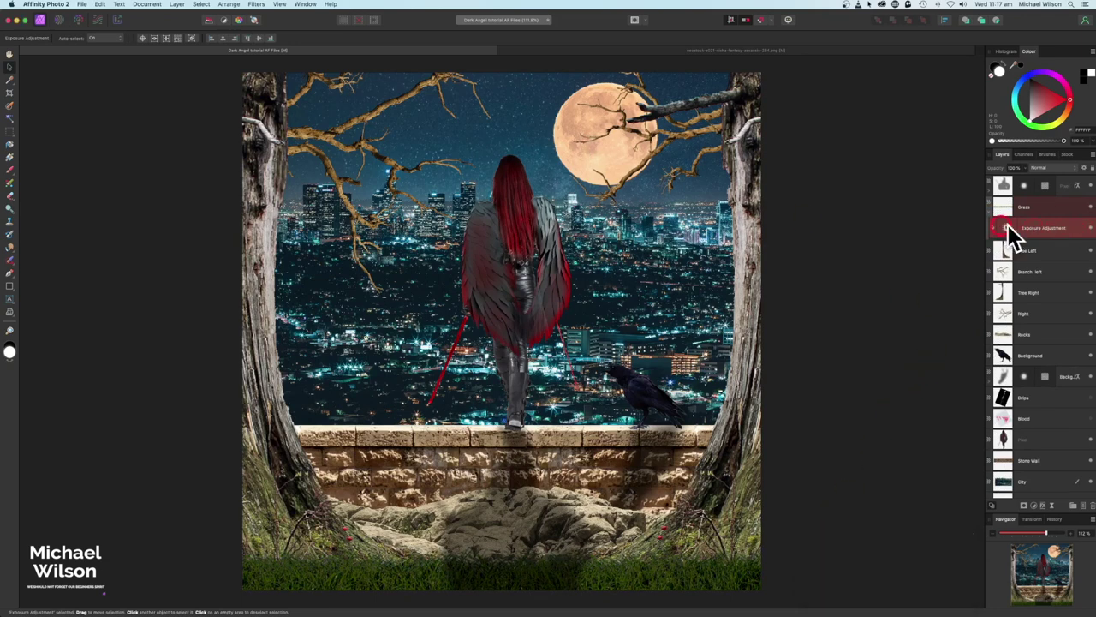
Step: Duplicate the grass's Exposure adjustment and nest the copies inside the Tree Left and Tree Right layers
{"action": "left_click", "coordinate": [1040, 267]}
{"action": "key", "text": "super+j"}
{"action": "left_click_drag", "start_coordinate": [1038, 249], "coordinate": [1006, 270]}
{"action": "left_click", "coordinate": [1006, 227]}
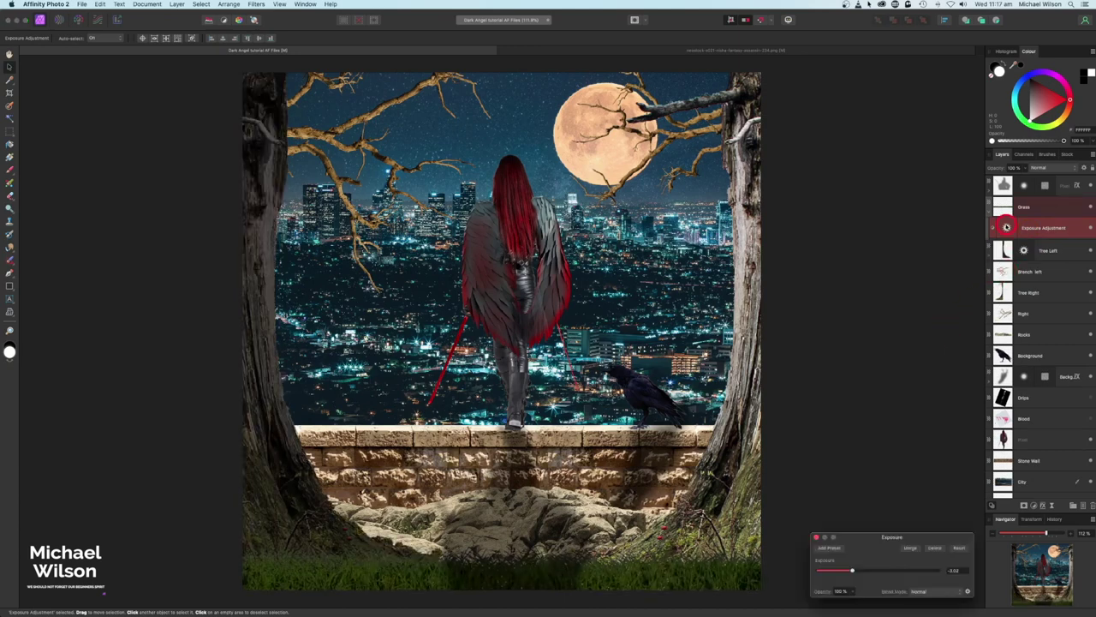
{"action": "left_click_drag", "start_coordinate": [1014, 227], "coordinate": [1002, 292]}
Step: Nest further copies of the Exposure adjustment inside the Stone Wall, Branch left, assassin and raven layers
{"action": "left_click", "coordinate": [1006, 228]}
{"action": "key", "text": "super+j"}
{"action": "left_click_drag", "start_coordinate": [1007, 228], "coordinate": [1004, 460]}
{"action": "left_click", "coordinate": [1037, 229]}
{"action": "key", "text": "super+j"}
{"action": "left_click", "coordinate": [1046, 230]}
{"action": "key", "text": "super+j"}
{"action": "left_click_drag", "start_coordinate": [1047, 229], "coordinate": [991, 350]}
{"action": "left_click", "coordinate": [1030, 218]}
{"action": "key", "text": "super+j"}
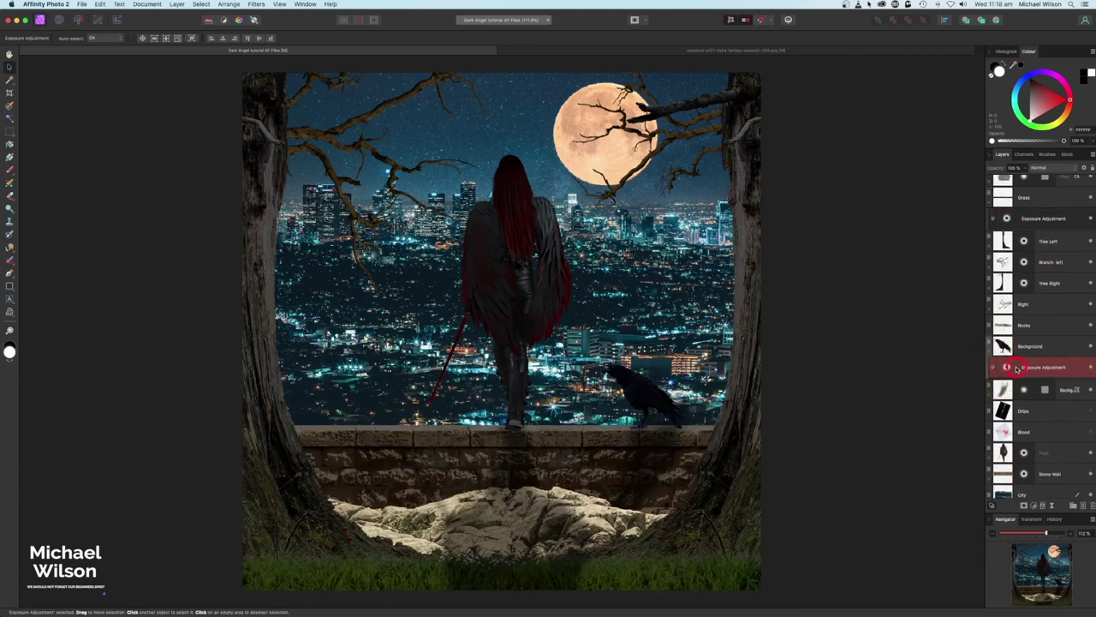
Step: Raise the raven's Exposure adjustment until the bird is strongly brightened, and invert the adjustment's mask to black
{"action": "double_click", "coordinate": [1009, 366]}
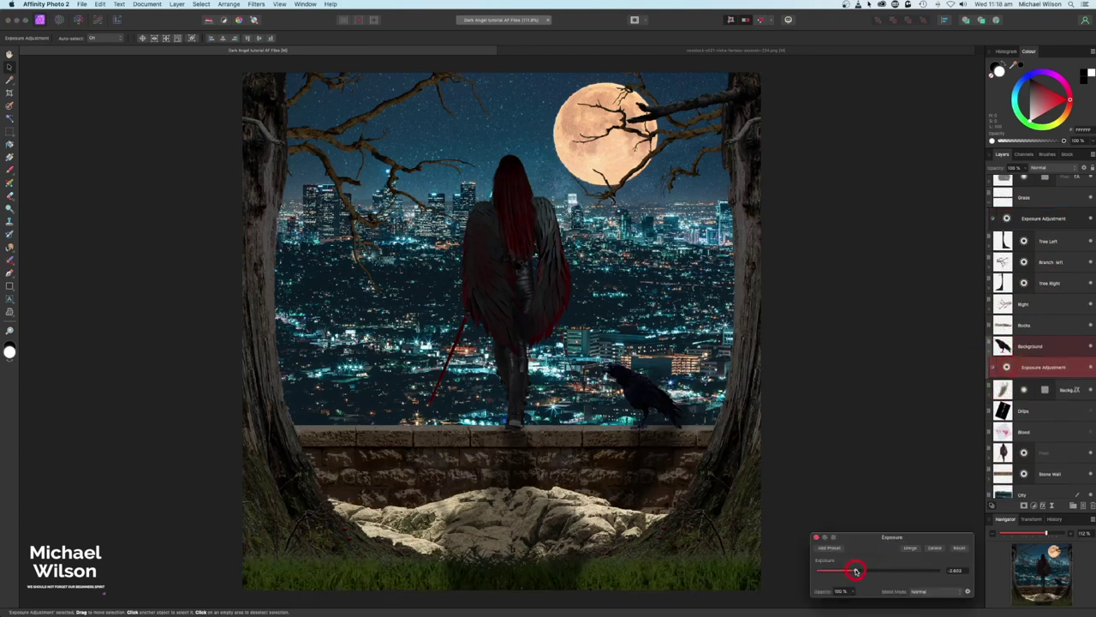
{"action": "left_click_drag", "start_coordinate": [877, 571], "coordinate": [916, 572]}
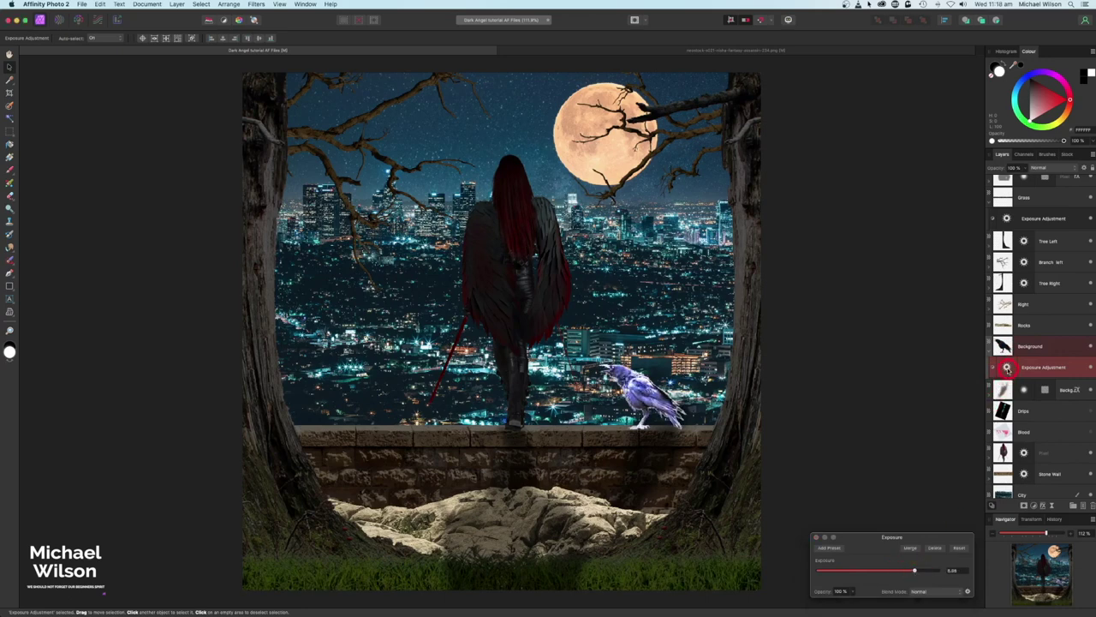
{"action": "left_click", "coordinate": [1007, 366]}
{"action": "key", "text": "super+i"}
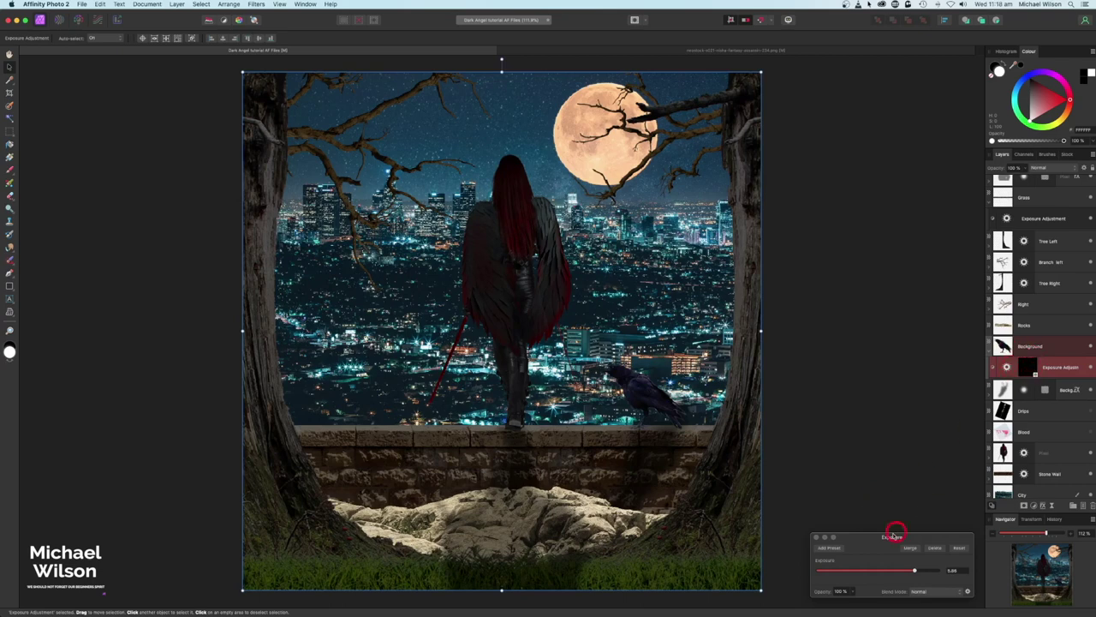
{"action": "left_click", "coordinate": [818, 537]}
Step: Duplicate the grass's Exposure adjustment and nest the copy inside the Rocks layer
{"action": "scroll", "coordinate": [1039, 200], "scroll_direction": "down", "scroll_amount": 1}
{"action": "left_click", "coordinate": [1040, 200]}
{"action": "key", "text": "super+j"}
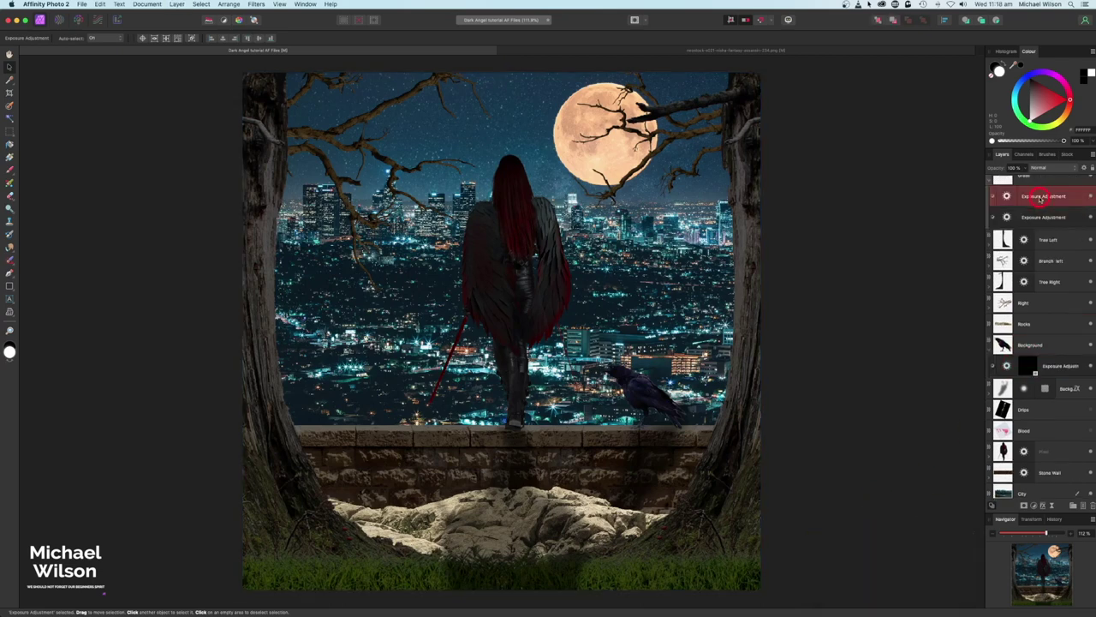
{"action": "left_click_drag", "start_coordinate": [1040, 200], "coordinate": [1003, 322]}
{"action": "scroll", "coordinate": [886, 393], "scroll_direction": "down", "scroll_amount": 1}
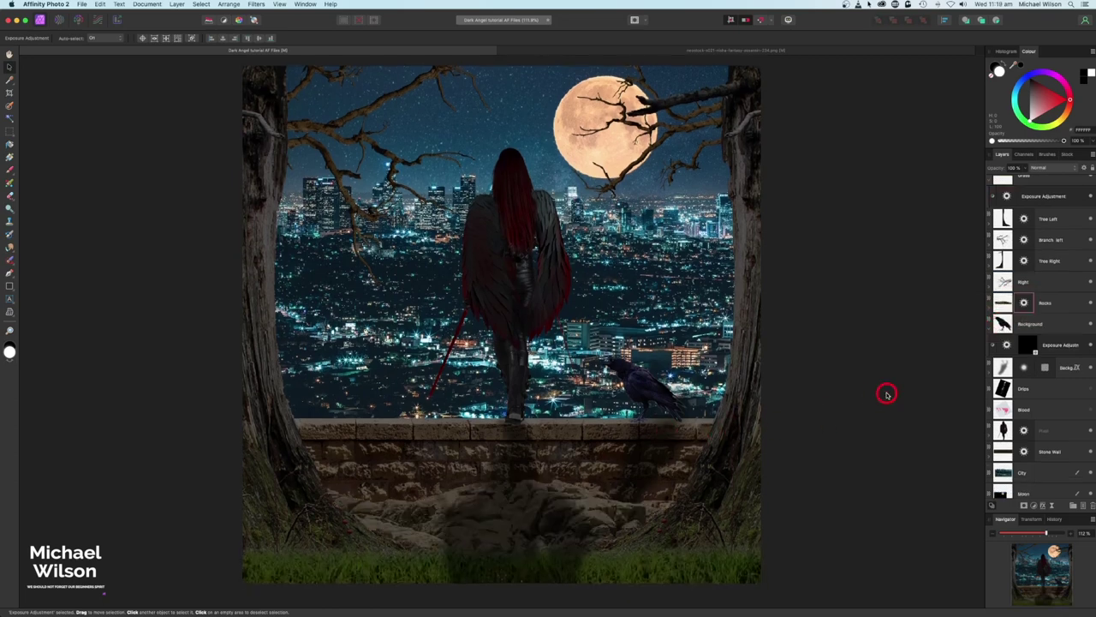
{"action": "scroll", "coordinate": [886, 394], "scroll_direction": "down", "scroll_amount": 3}
{"action": "scroll", "coordinate": [886, 394], "scroll_direction": "up", "scroll_amount": 4}
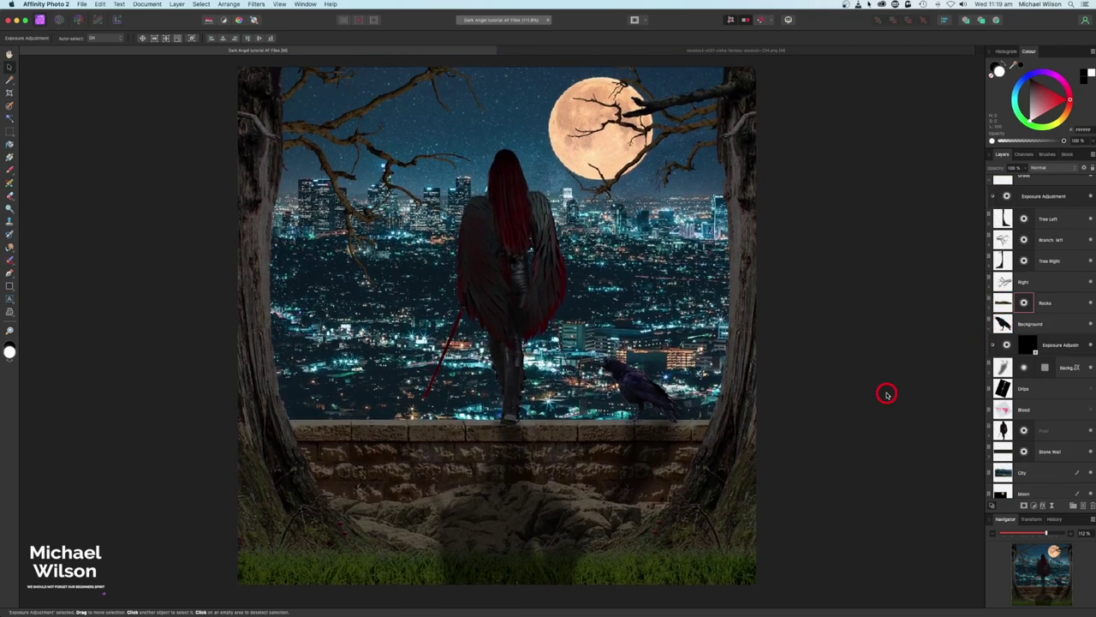
Step: Darken the Tree Left layer by lowering its Exposure adjustment to about -6.4
{"action": "scroll", "coordinate": [1001, 262], "scroll_direction": "up", "scroll_amount": 3}
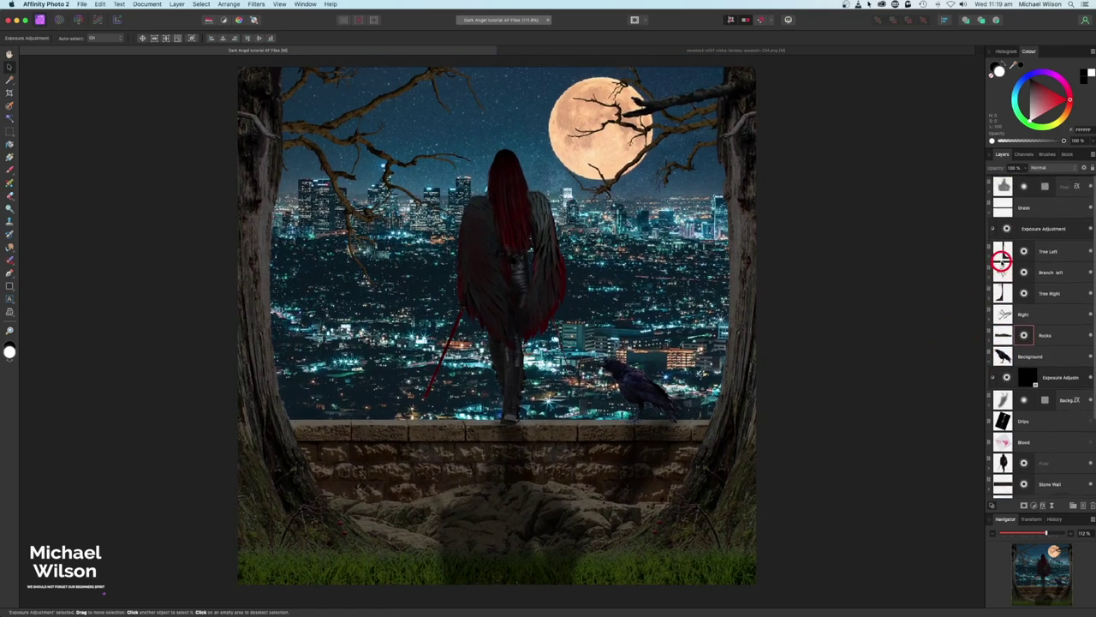
{"action": "left_click", "coordinate": [988, 215]}
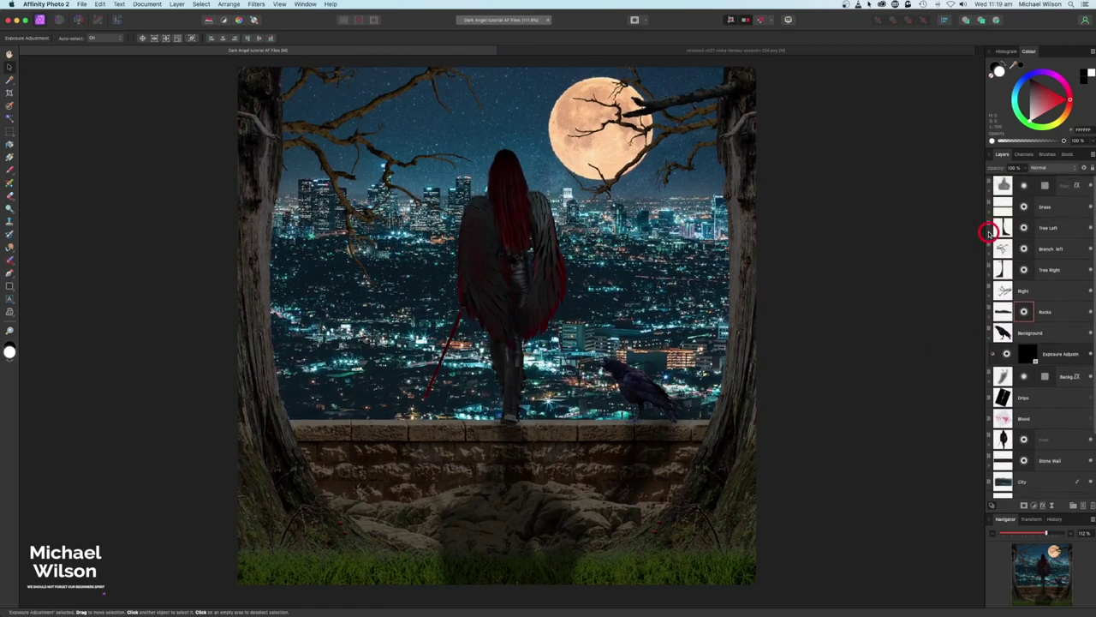
{"action": "left_click", "coordinate": [990, 229]}
{"action": "double_click", "coordinate": [1007, 248]}
{"action": "left_click_drag", "start_coordinate": [854, 566], "coordinate": [841, 572]}
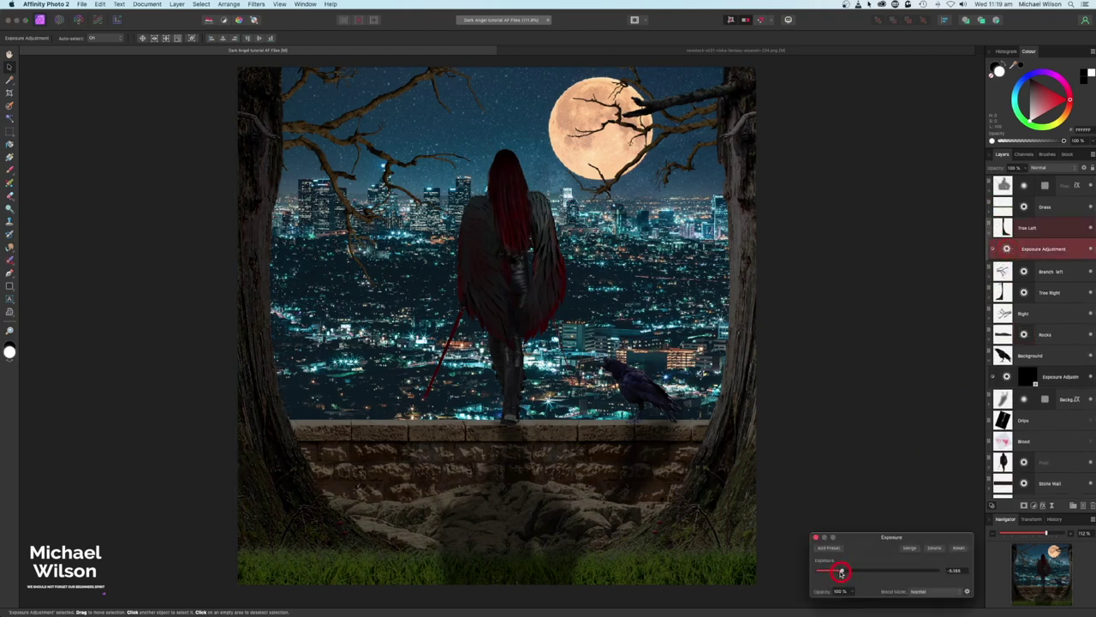
{"action": "left_click", "coordinate": [818, 537]}
Step: Darken the Branch left layer by lowering its Exposure adjustment to roughly the same level as the left tree
{"action": "left_click", "coordinate": [991, 278]}
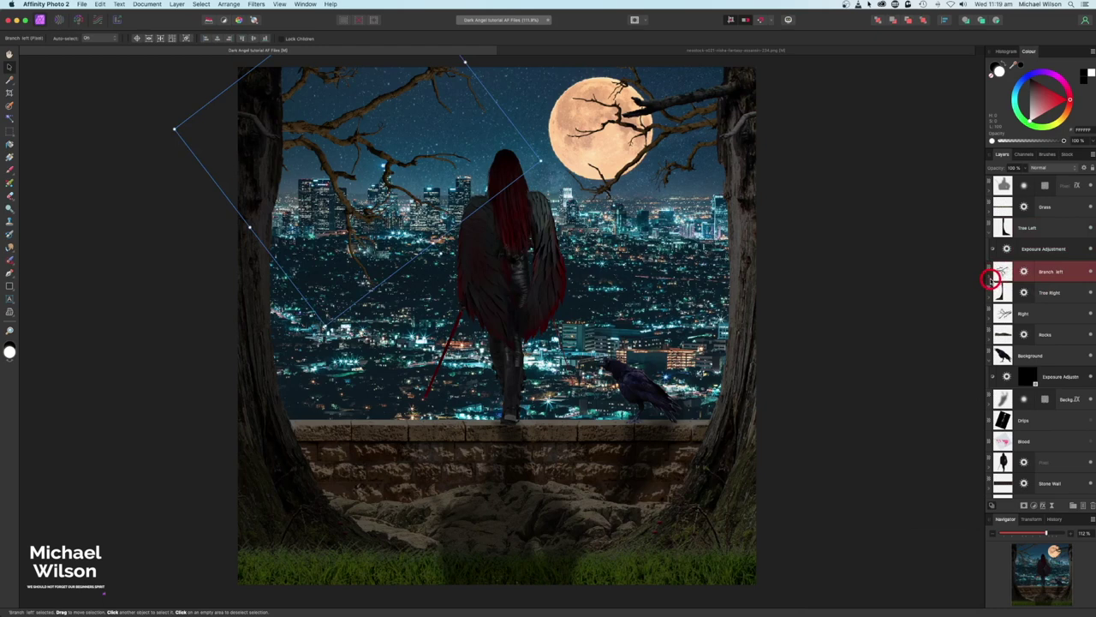
{"action": "left_click", "coordinate": [991, 279]}
{"action": "double_click", "coordinate": [1007, 292]}
{"action": "left_click_drag", "start_coordinate": [846, 573], "coordinate": [841, 573]}
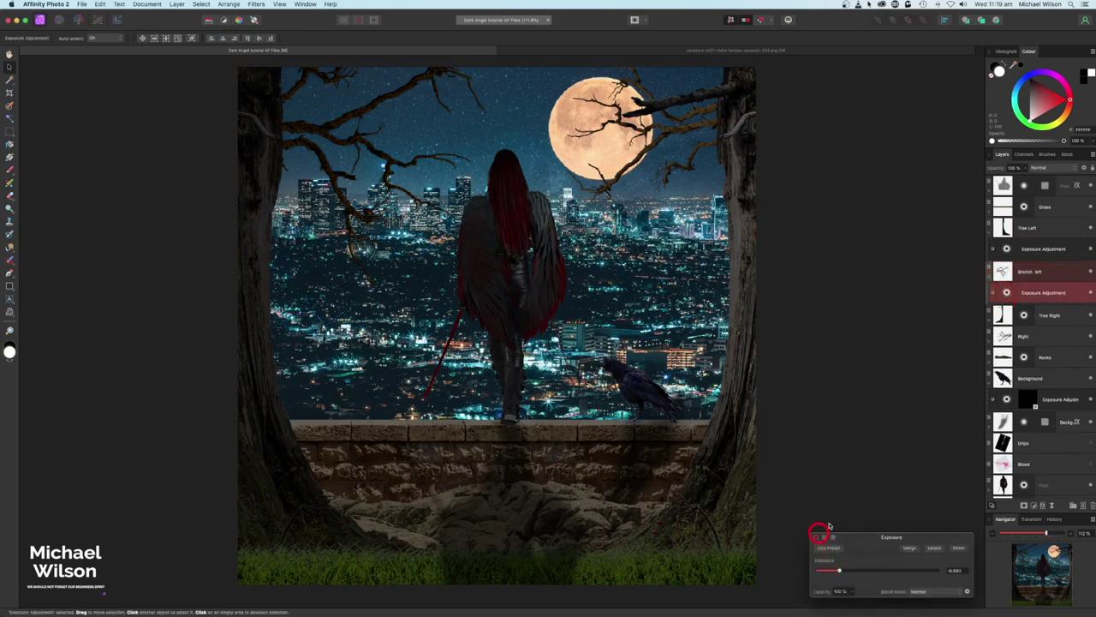
{"action": "left_click", "coordinate": [818, 537]}
Step: Darken the Tree Right layer by lowering its Exposure adjustment to match the left tree
{"action": "left_click", "coordinate": [1001, 319]}
{"action": "left_click", "coordinate": [991, 321]}
{"action": "double_click", "coordinate": [1006, 336]}
{"action": "left_click_drag", "start_coordinate": [878, 570], "coordinate": [842, 570]}
{"action": "left_click", "coordinate": [817, 536]}
Step: Darken the Right branch and Rocks layers through their nested Exposure adjustments
{"action": "left_click", "coordinate": [991, 365]}
{"action": "double_click", "coordinate": [1007, 380]}
{"action": "left_click", "coordinate": [818, 536]}
{"action": "left_click", "coordinate": [991, 407]}
{"action": "double_click", "coordinate": [1006, 422]}
{"action": "left_click", "coordinate": [816, 536]}
{"action": "scroll", "coordinate": [1019, 371], "scroll_direction": "down", "scroll_amount": 5}
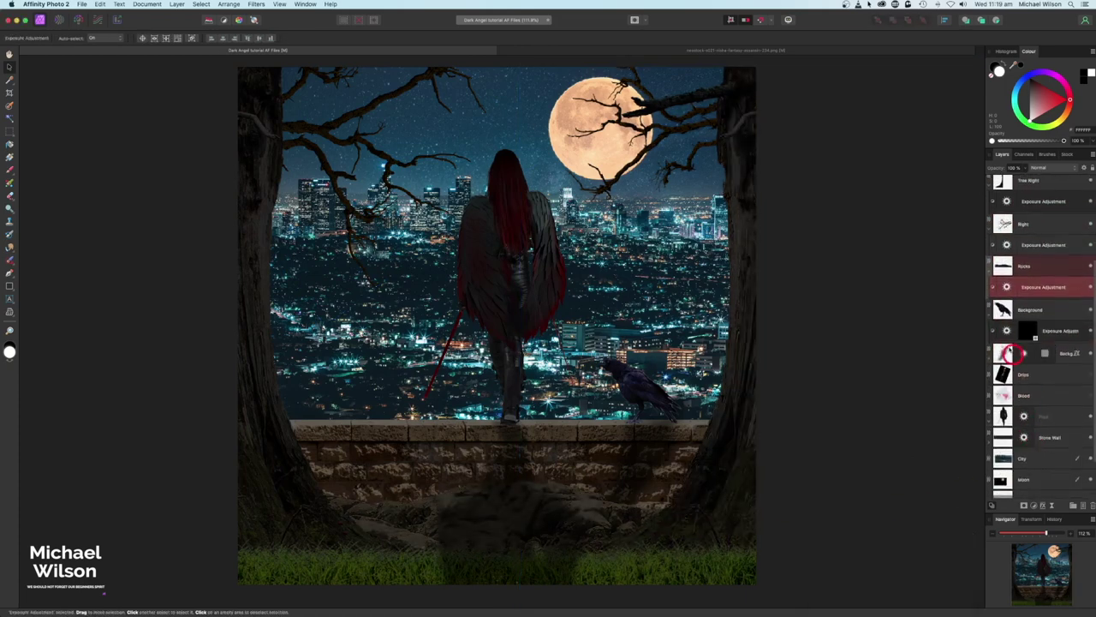
Step: Darken the Stone Wall layer by lowering its Exposure adjustment to about -6.4
{"action": "left_click", "coordinate": [991, 313]}
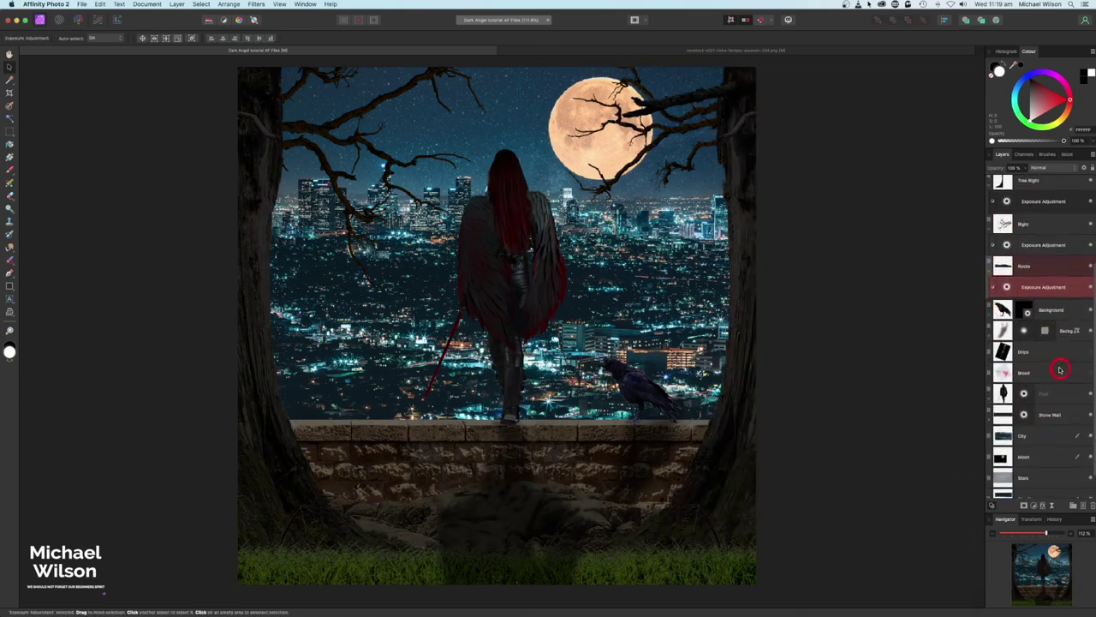
{"action": "scroll", "coordinate": [1050, 362], "scroll_direction": "down", "scroll_amount": 1}
{"action": "left_click", "coordinate": [989, 404]}
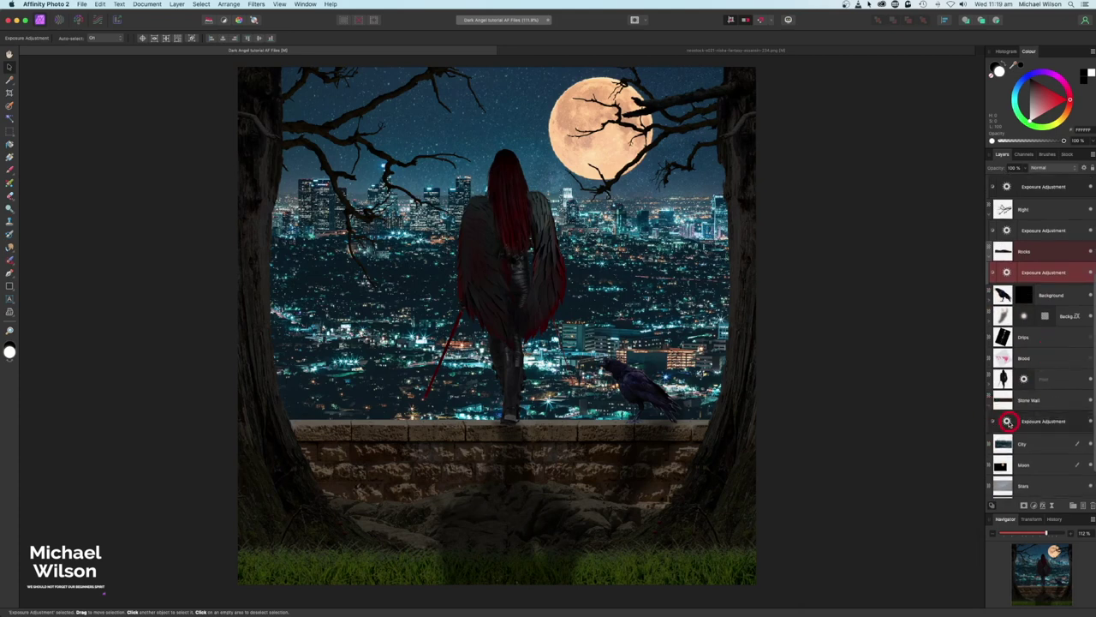
{"action": "double_click", "coordinate": [1008, 420]}
{"action": "left_click_drag", "start_coordinate": [850, 570], "coordinate": [842, 571]}
{"action": "left_click", "coordinate": [816, 537]}
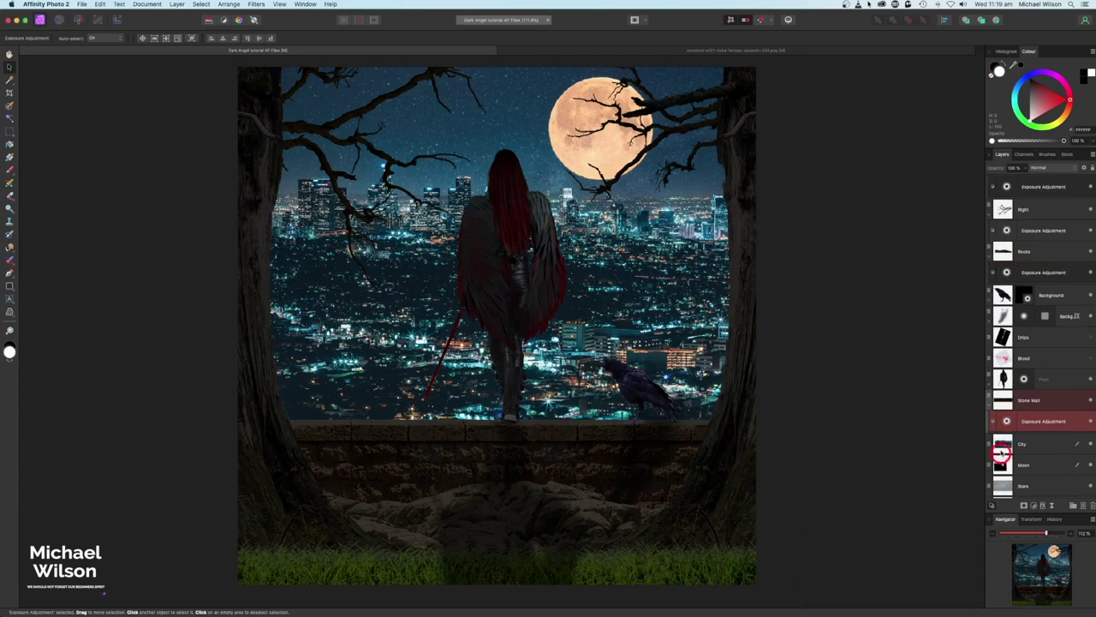
Step: Set up a soft 32 px Basic paint brush with black for masking the Stone Wall's Exposure adjustment
{"action": "left_click", "coordinate": [1007, 422]}
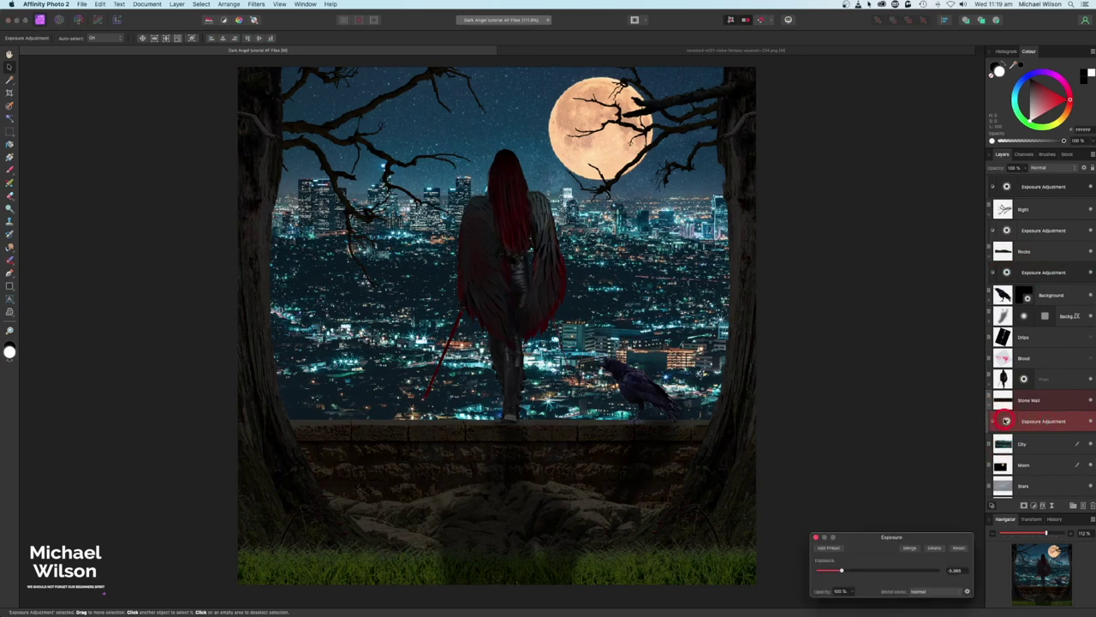
{"action": "left_click", "coordinate": [14, 175]}
{"action": "left_click", "coordinate": [991, 66]}
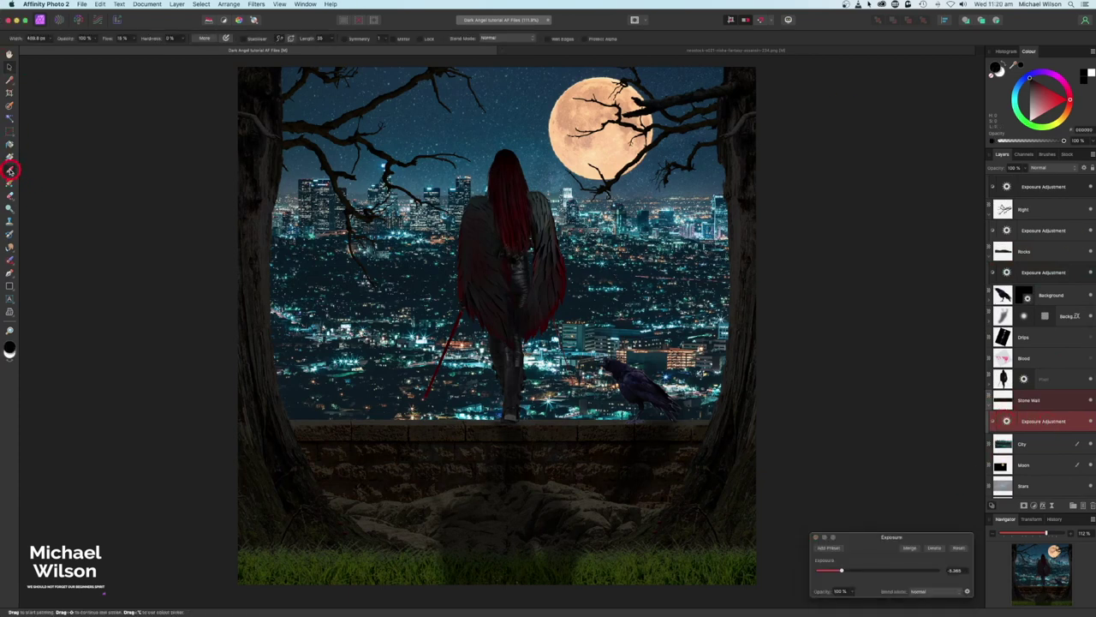
{"action": "left_click", "coordinate": [1048, 156]}
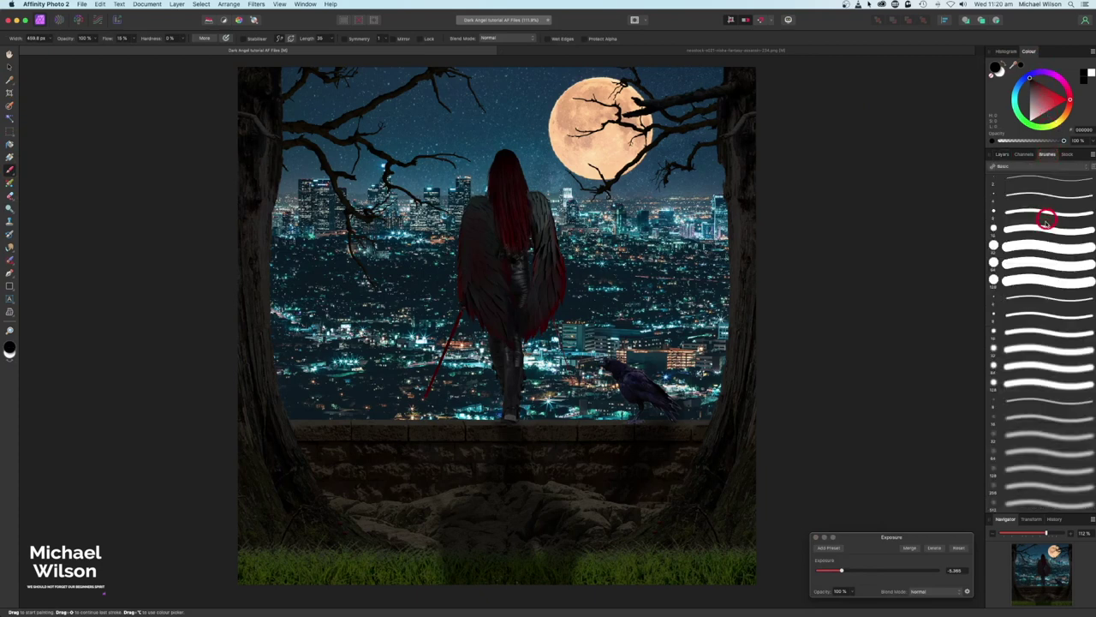
{"action": "left_click", "coordinate": [1027, 436]}
{"action": "left_click", "coordinate": [1037, 159]}
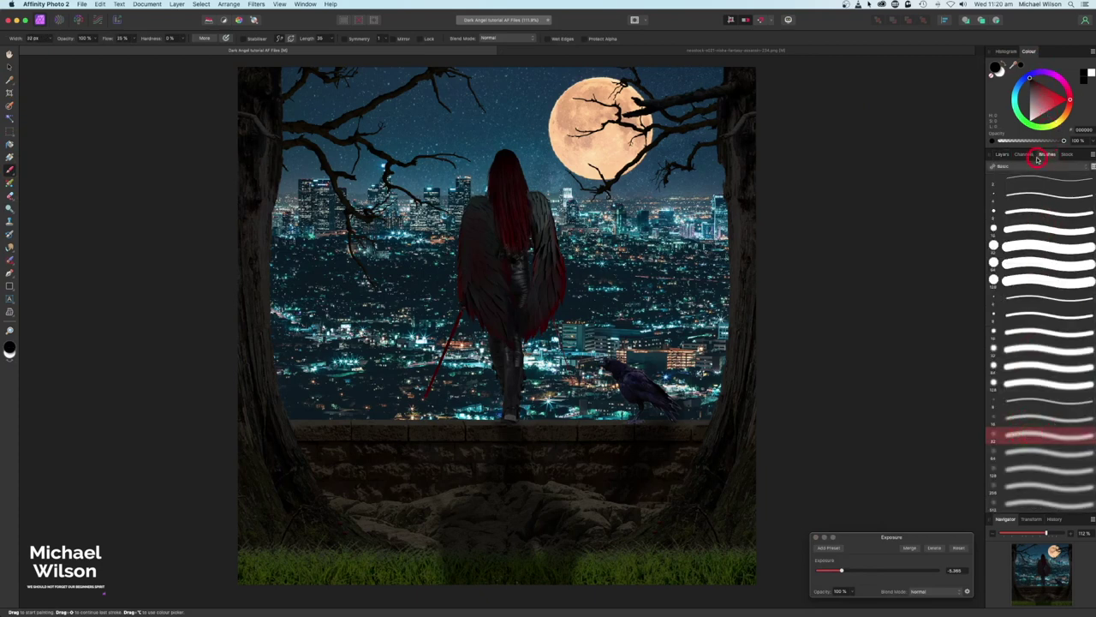
{"action": "left_click", "coordinate": [1001, 154]}
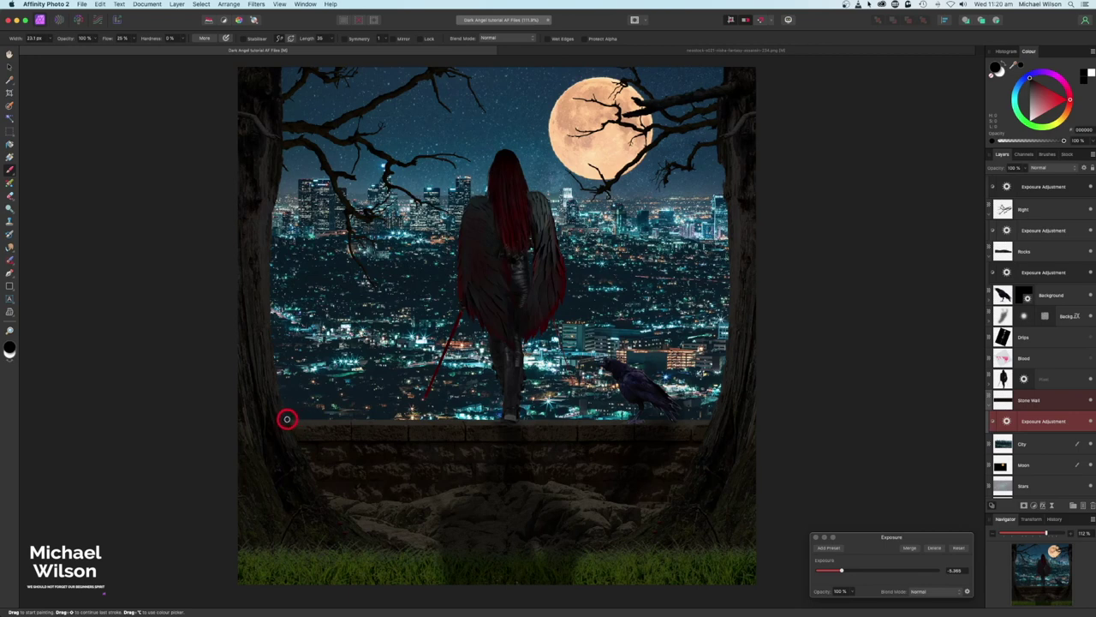
Step: Mask a straight moonlit highlight along the wall's top edge, and switch to white to restore the shadow at the assassin's feet
{"action": "left_click", "coordinate": [287, 420]}
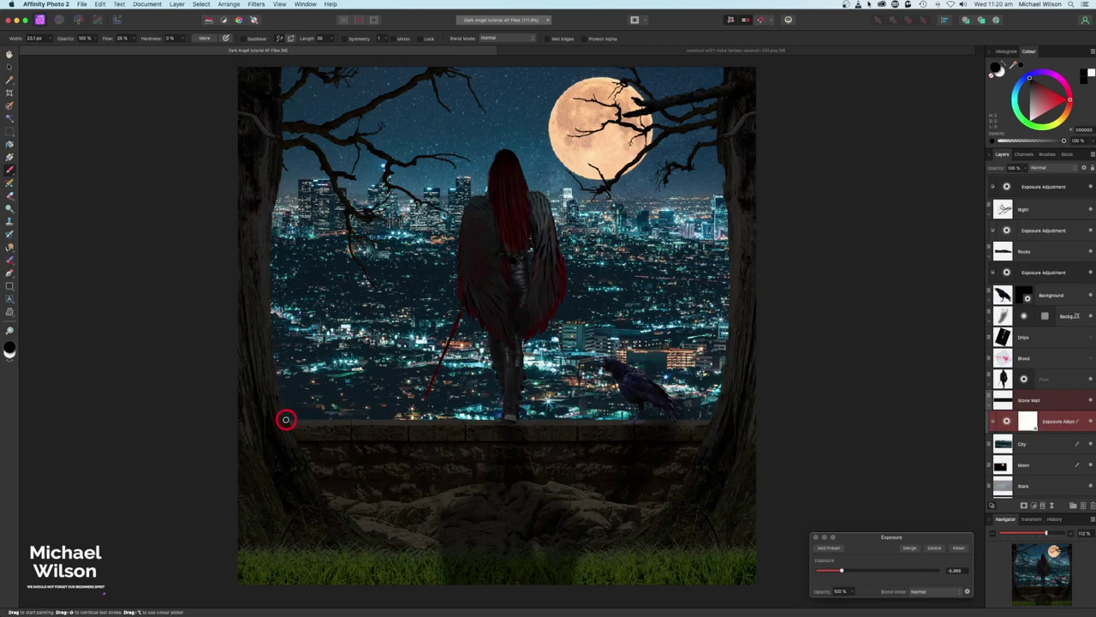
{"action": "left_click", "coordinate": [709, 418], "text": "shift"}
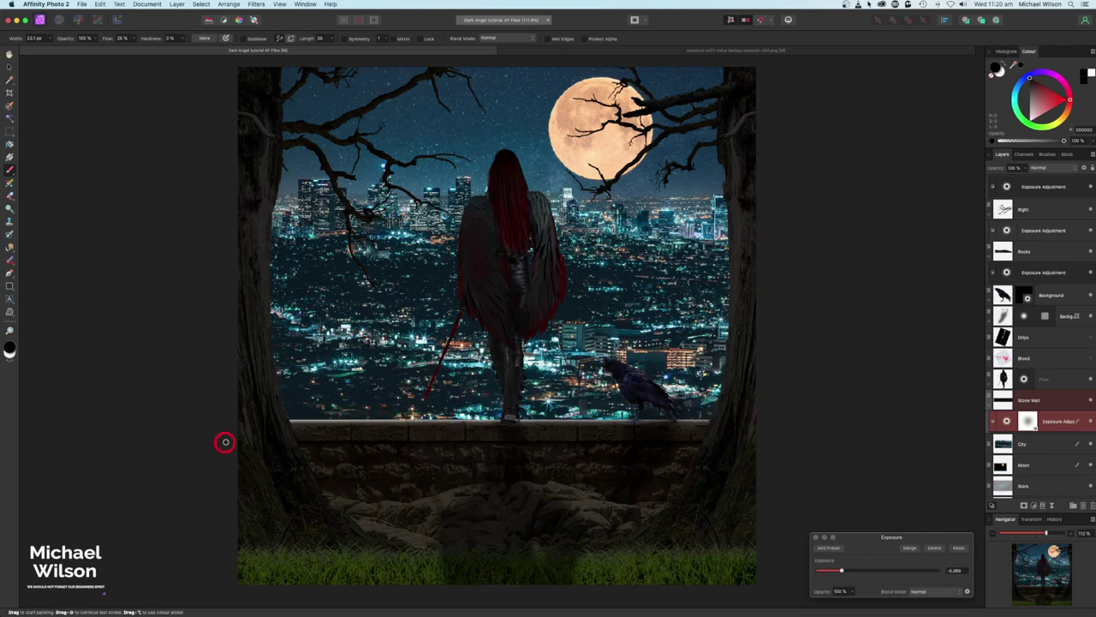
{"action": "left_click", "coordinate": [815, 537]}
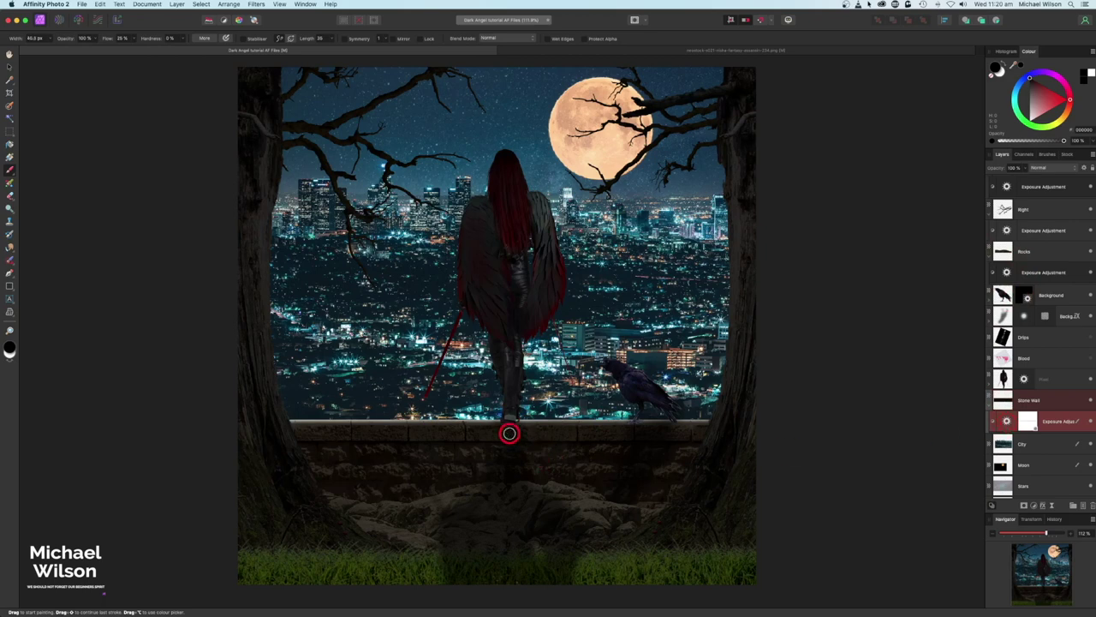
{"action": "key", "text": "x"}
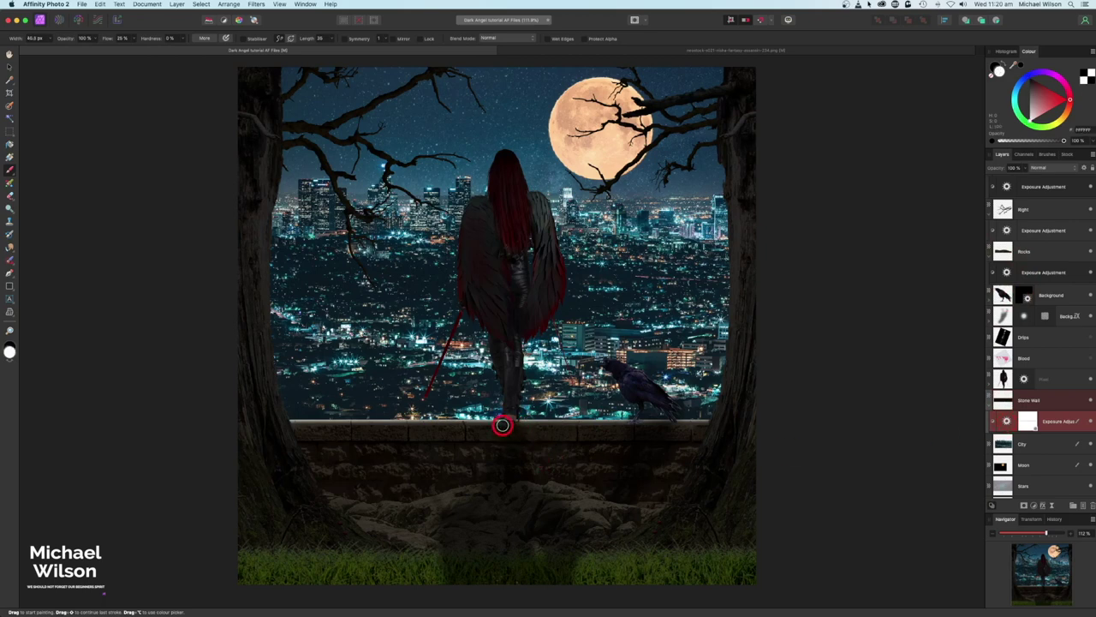
Step: Add a red Recolour adjustment nested inside the raven's Background layer and hide it with an inverted mask
{"action": "left_click", "coordinate": [1002, 295]}
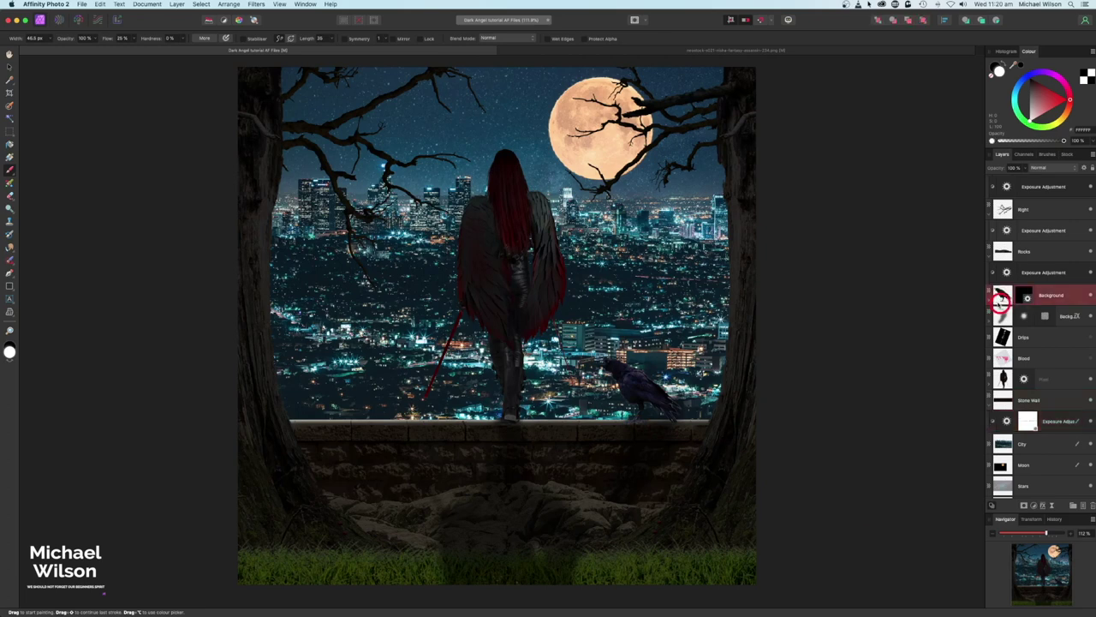
{"action": "left_click", "coordinate": [1033, 506]}
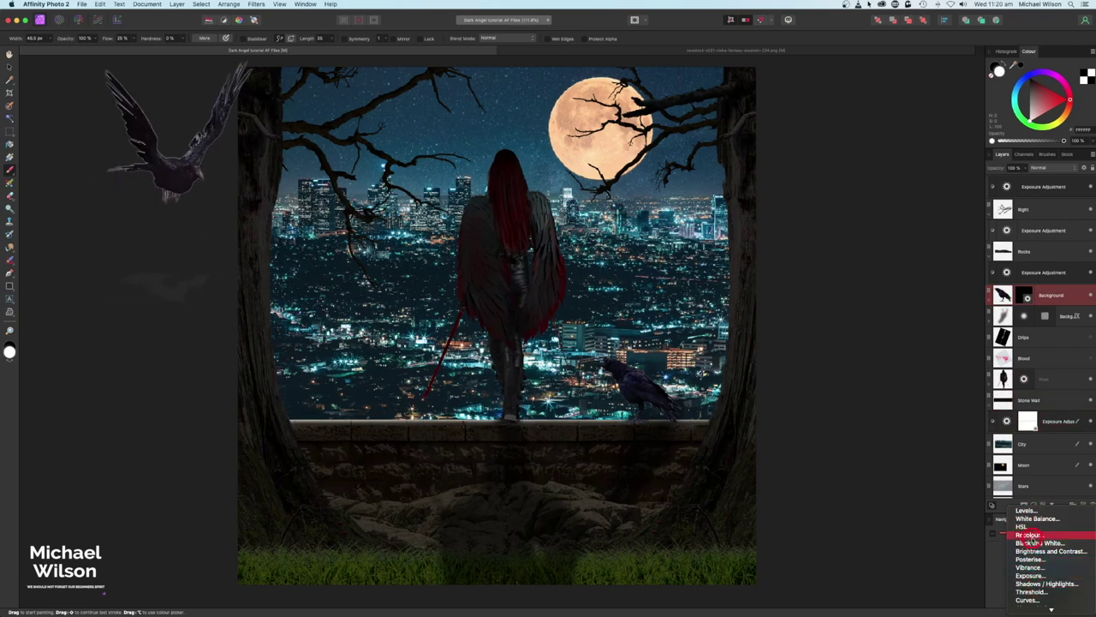
{"action": "left_click", "coordinate": [1030, 535]}
{"action": "left_click_drag", "start_coordinate": [1012, 330], "coordinate": [1002, 315]}
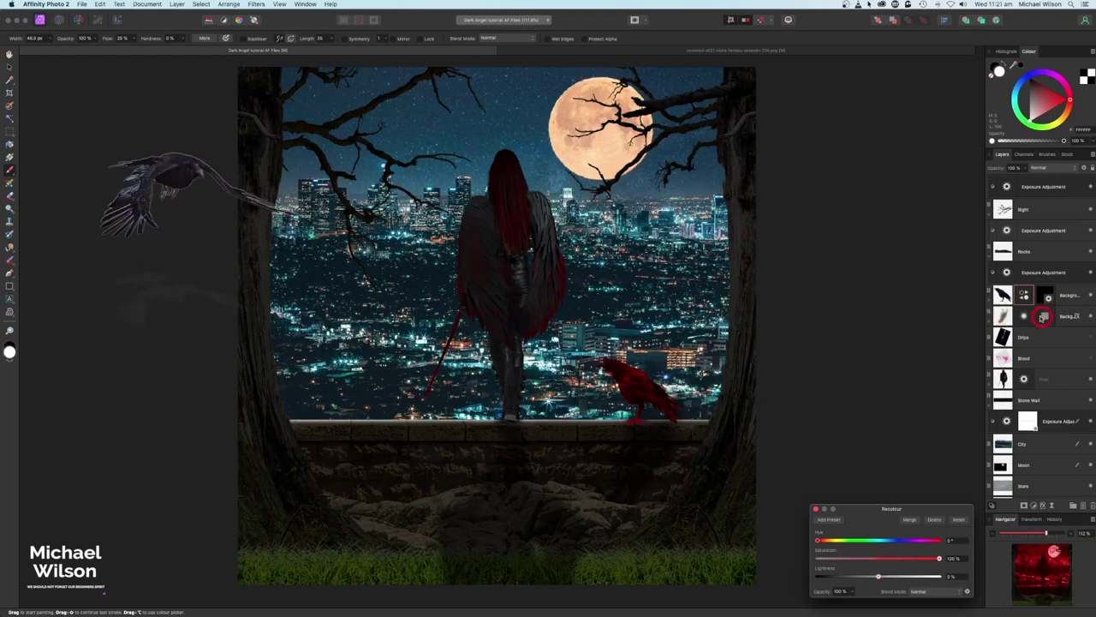
{"action": "left_click", "coordinate": [989, 298]}
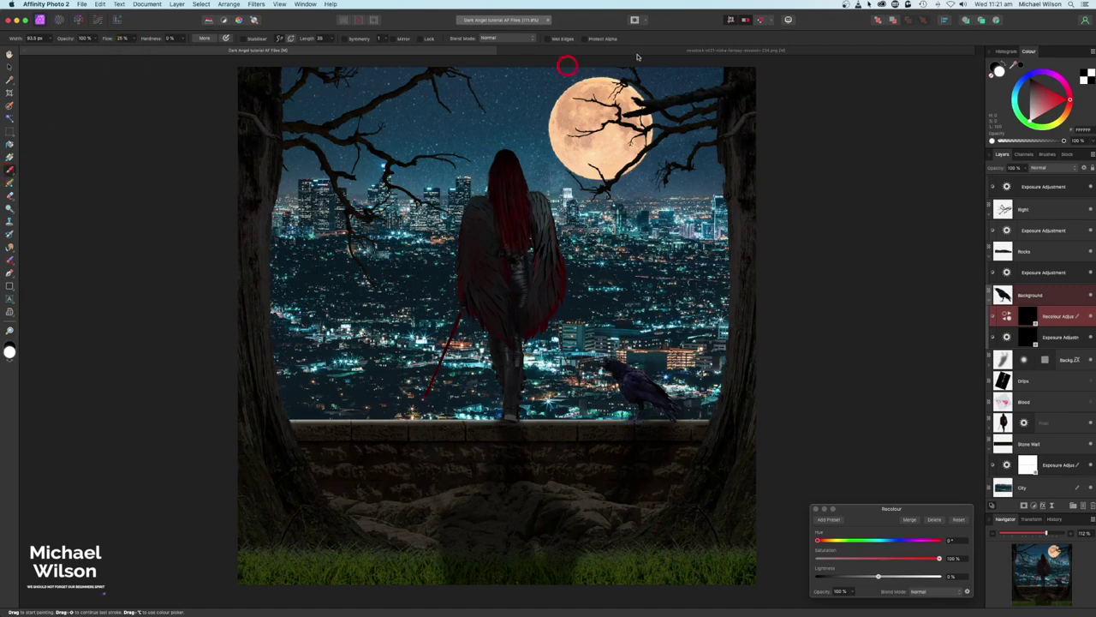
Step: Paint white with a small soft brush on the raven's Recolour mask to reveal red highlights along its head and back
{"action": "left_click", "coordinate": [70, 34]}
{"action": "mouse_move", "coordinate": [673, 414]}
{"action": "left_mouse_down"}
{"action": "mouse_move", "coordinate": [638, 419]}
{"action": "mouse_move", "coordinate": [667, 399]}
{"action": "mouse_move", "coordinate": [634, 369]}
{"action": "mouse_move", "coordinate": [700, 436]}
{"action": "mouse_move", "coordinate": [627, 395]}
{"action": "mouse_move", "coordinate": [609, 363]}
{"action": "left_mouse_up"}
{"action": "mouse_move", "coordinate": [607, 363]}
{"action": "left_mouse_down"}
{"action": "mouse_move", "coordinate": [652, 360]}
{"action": "mouse_move", "coordinate": [490, 309]}
{"action": "left_mouse_up"}
{"action": "key", "text": "super+equal"}
{"action": "key", "text": "super+equal"}
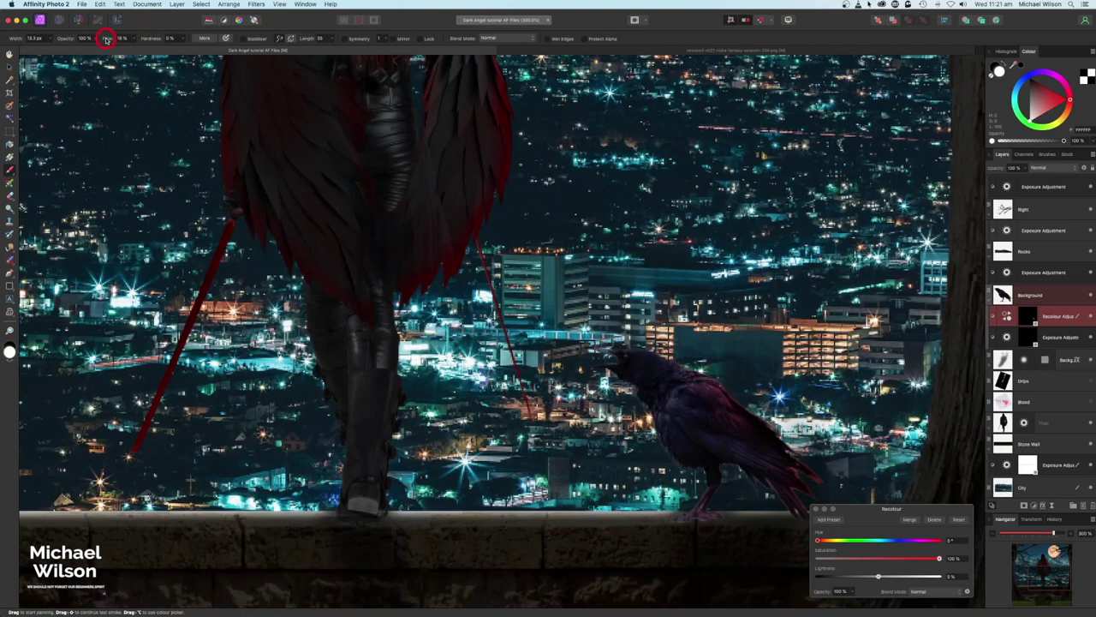
{"action": "left_click", "coordinate": [627, 358]}
{"action": "mouse_move", "coordinate": [625, 354]}
{"action": "left_mouse_down"}
{"action": "mouse_move", "coordinate": [582, 357]}
{"action": "mouse_move", "coordinate": [622, 369]}
{"action": "mouse_move", "coordinate": [599, 364]}
{"action": "mouse_move", "coordinate": [548, 404]}
{"action": "mouse_move", "coordinate": [715, 383]}
{"action": "mouse_move", "coordinate": [665, 394]}
{"action": "mouse_move", "coordinate": [764, 470]}
{"action": "mouse_move", "coordinate": [686, 516]}
{"action": "mouse_move", "coordinate": [764, 433]}
{"action": "left_mouse_up"}
{"action": "key", "text": "super+0"}
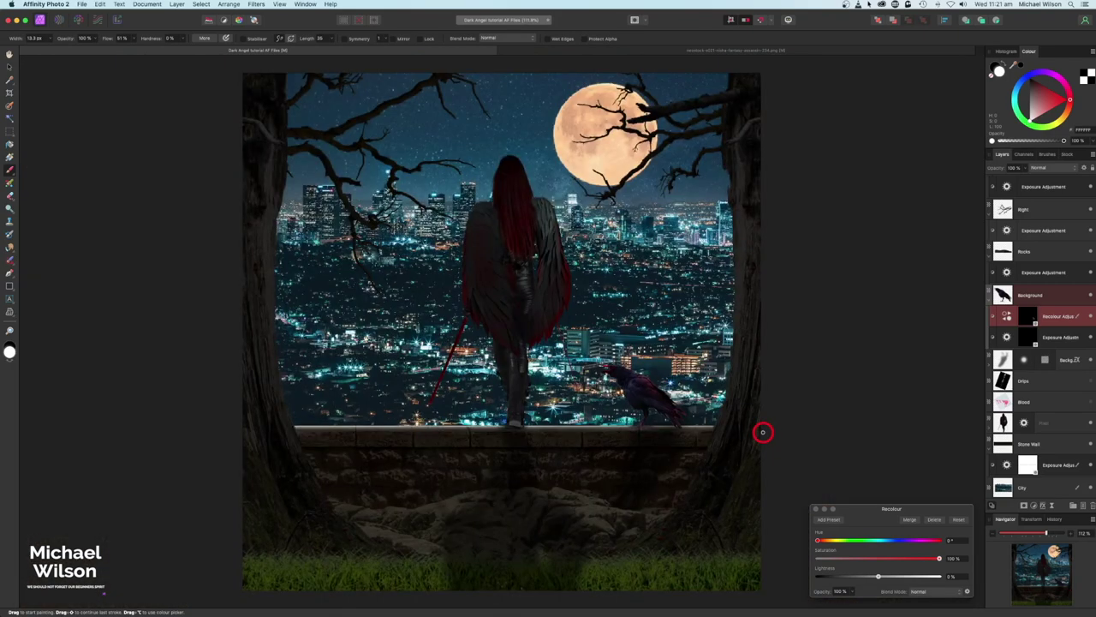
{"action": "left_click", "coordinate": [815, 510]}
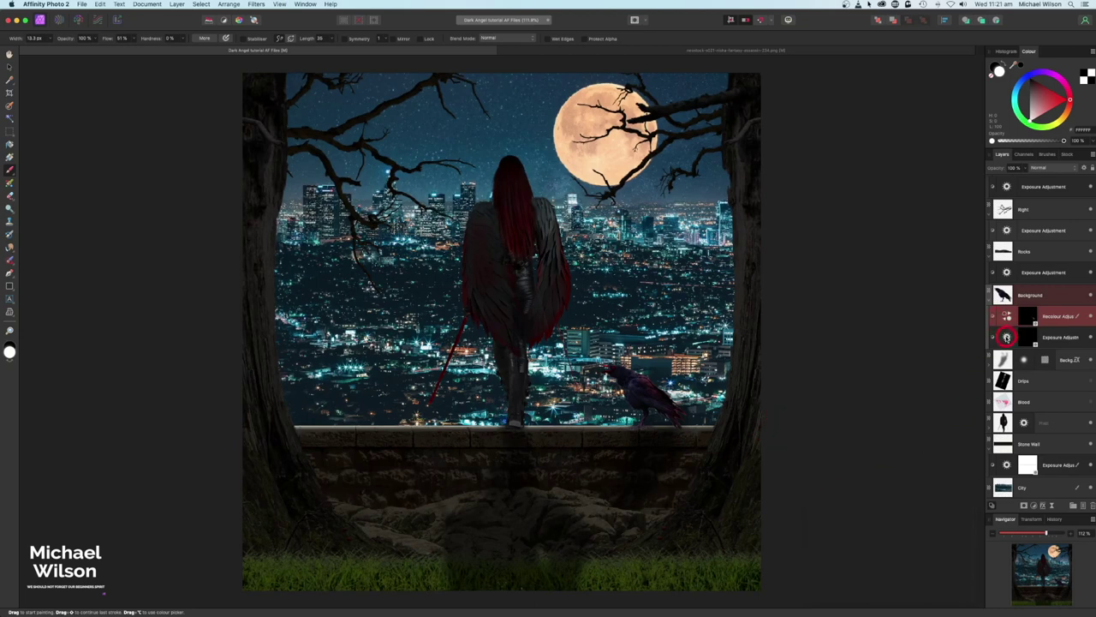
Step: Undo the first strokes on the raven's Exposure mask and repaint soft white highlights along its head, back and tail
{"action": "double_click", "coordinate": [1006, 337]}
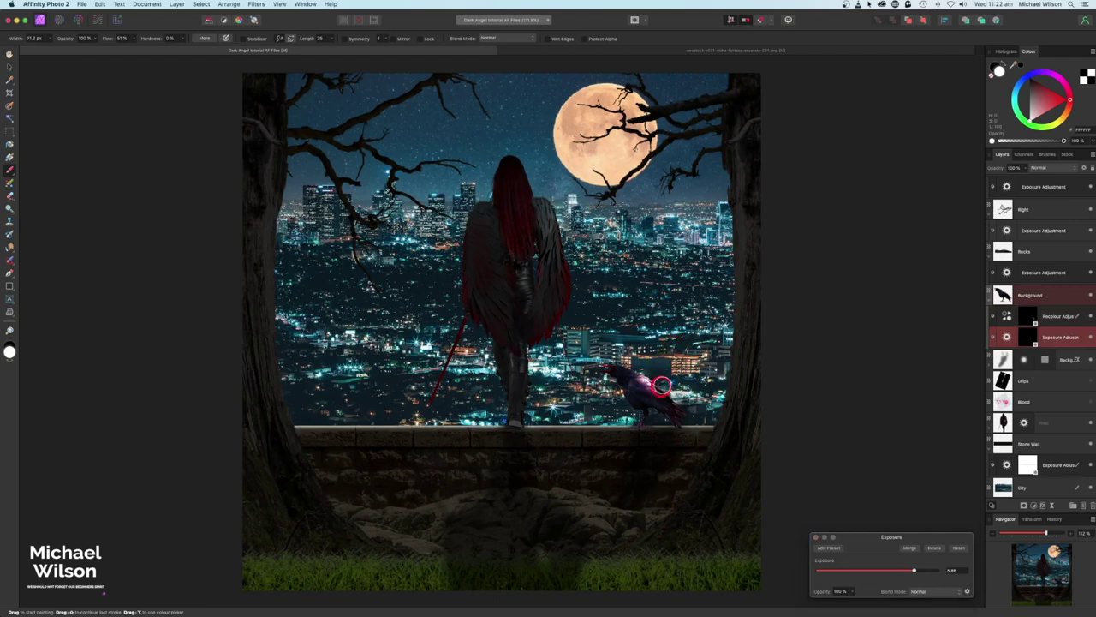
{"action": "key", "text": "super+z"}
{"action": "key", "text": "super+z"}
{"action": "mouse_move", "coordinate": [605, 392]}
{"action": "left_mouse_down"}
{"action": "mouse_move", "coordinate": [673, 399]}
{"action": "mouse_move", "coordinate": [621, 360]}
{"action": "mouse_move", "coordinate": [688, 412]}
{"action": "mouse_move", "coordinate": [683, 430]}
{"action": "mouse_move", "coordinate": [644, 430]}
{"action": "mouse_move", "coordinate": [717, 420]}
{"action": "mouse_move", "coordinate": [687, 419]}
{"action": "mouse_move", "coordinate": [614, 366]}
{"action": "mouse_move", "coordinate": [812, 453]}
{"action": "left_mouse_up"}
{"action": "left_click", "coordinate": [815, 537]}
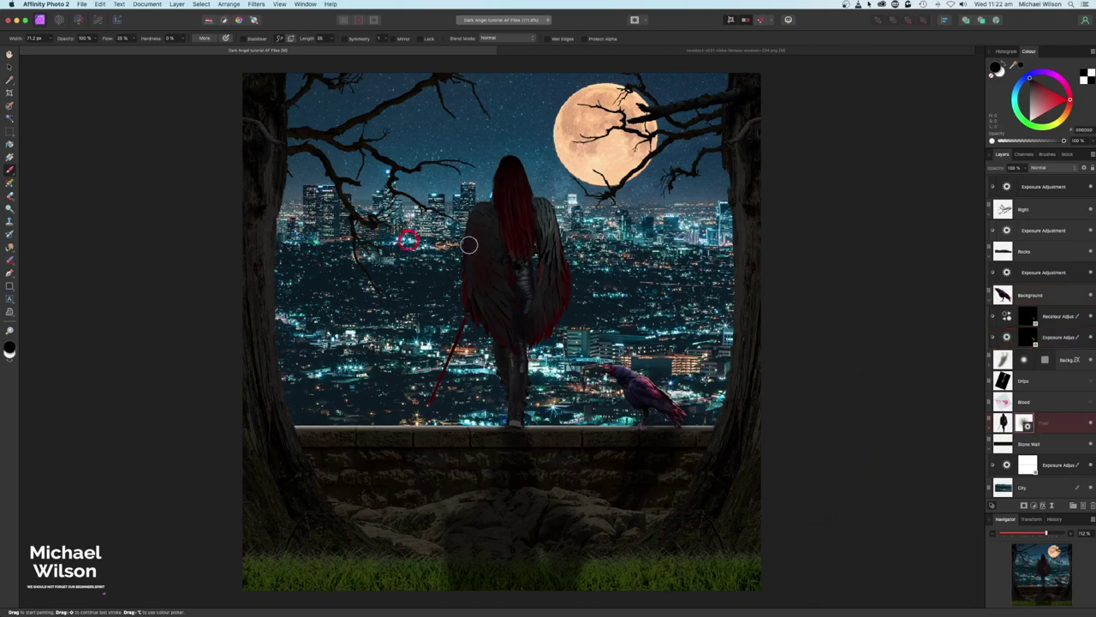
Step: Paint black on the assassin's Exposure mask to bring moonlit highlights to the outer edges of her wings and body
{"action": "left_click", "coordinate": [982, 429]}
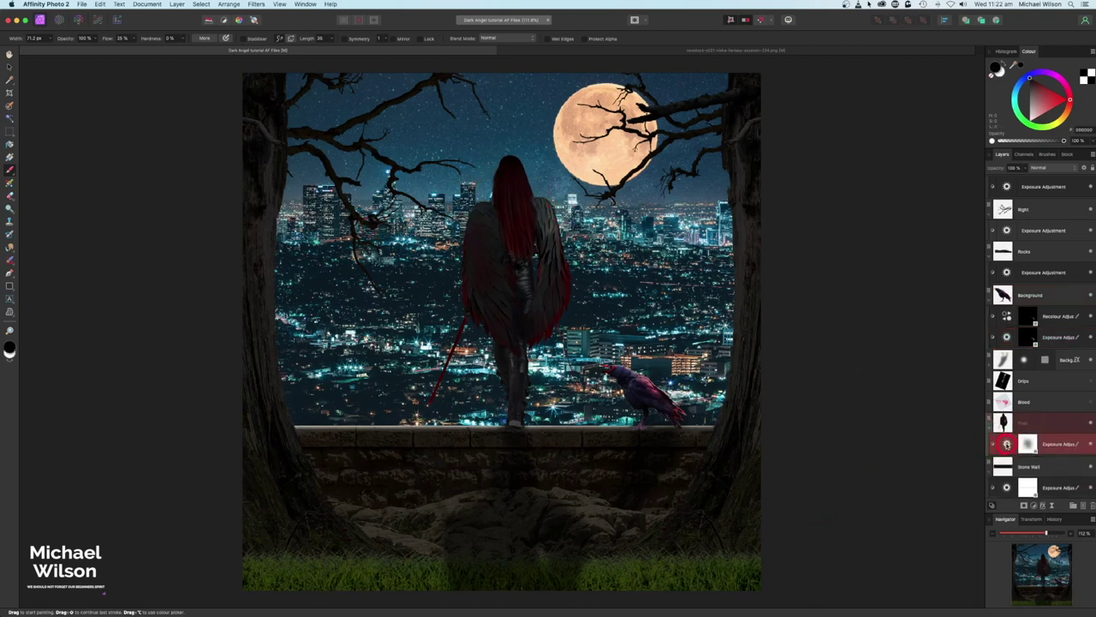
{"action": "left_click", "coordinate": [1007, 443]}
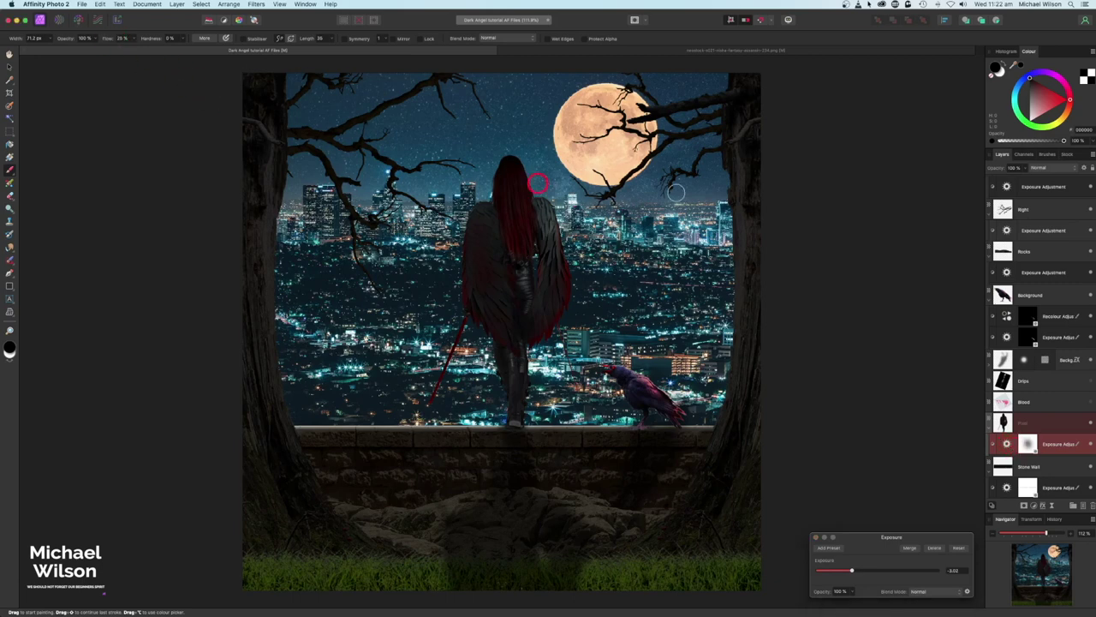
{"action": "mouse_move", "coordinate": [561, 237]}
{"action": "left_mouse_down"}
{"action": "mouse_move", "coordinate": [542, 197]}
{"action": "mouse_move", "coordinate": [567, 233]}
{"action": "mouse_move", "coordinate": [571, 281]}
{"action": "mouse_move", "coordinate": [545, 361]}
{"action": "mouse_move", "coordinate": [532, 351]}
{"action": "mouse_move", "coordinate": [533, 363]}
{"action": "mouse_move", "coordinate": [446, 265]}
{"action": "mouse_move", "coordinate": [464, 228]}
{"action": "mouse_move", "coordinate": [464, 319]}
{"action": "left_mouse_up"}
{"action": "left_click_drag", "start_coordinate": [592, 394], "coordinate": [481, 205]}
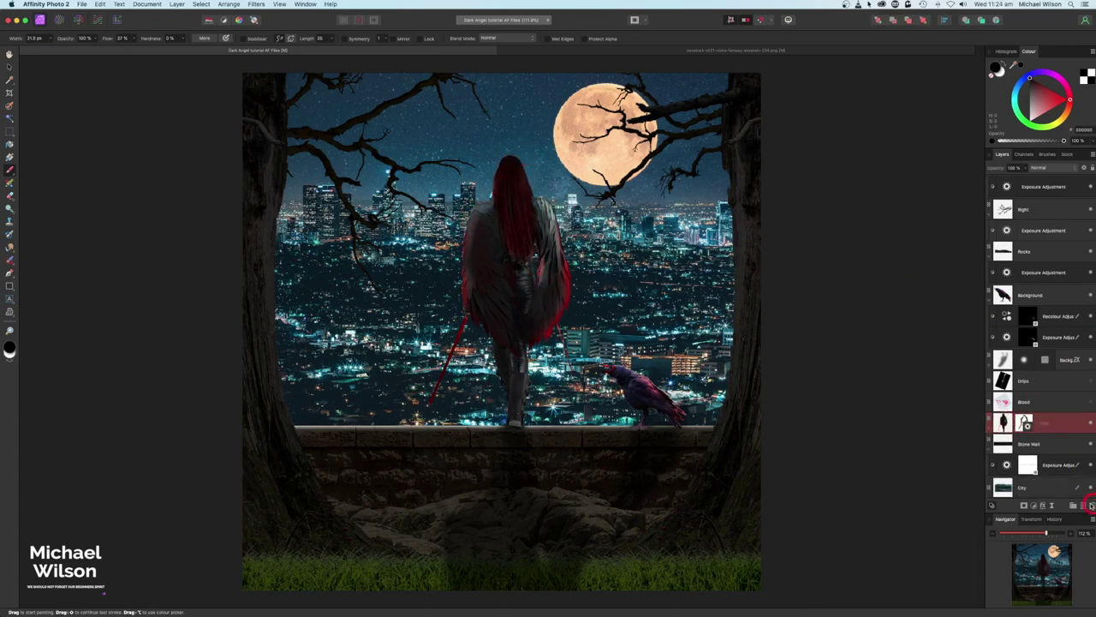
Step: Add a new pixel layer and nest it inside the assassin's layer
{"action": "left_click", "coordinate": [1085, 506]}
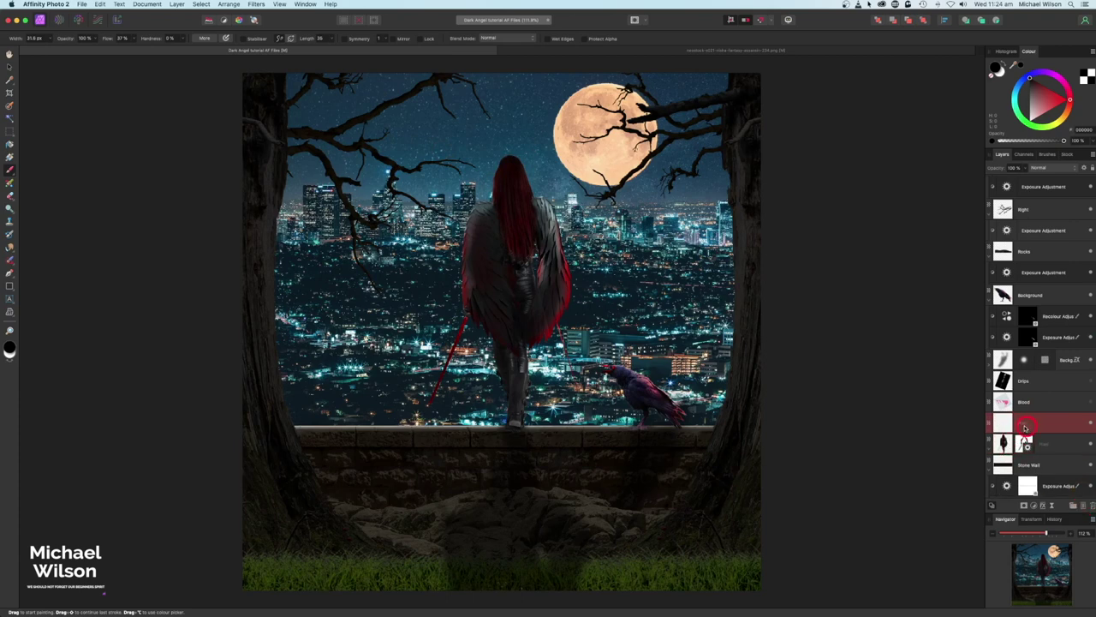
{"action": "mouse_move", "coordinate": [1004, 421]}
{"action": "left_mouse_down"}
{"action": "mouse_move", "coordinate": [996, 443]}
{"action": "mouse_move", "coordinate": [1013, 441]}
{"action": "left_mouse_up"}
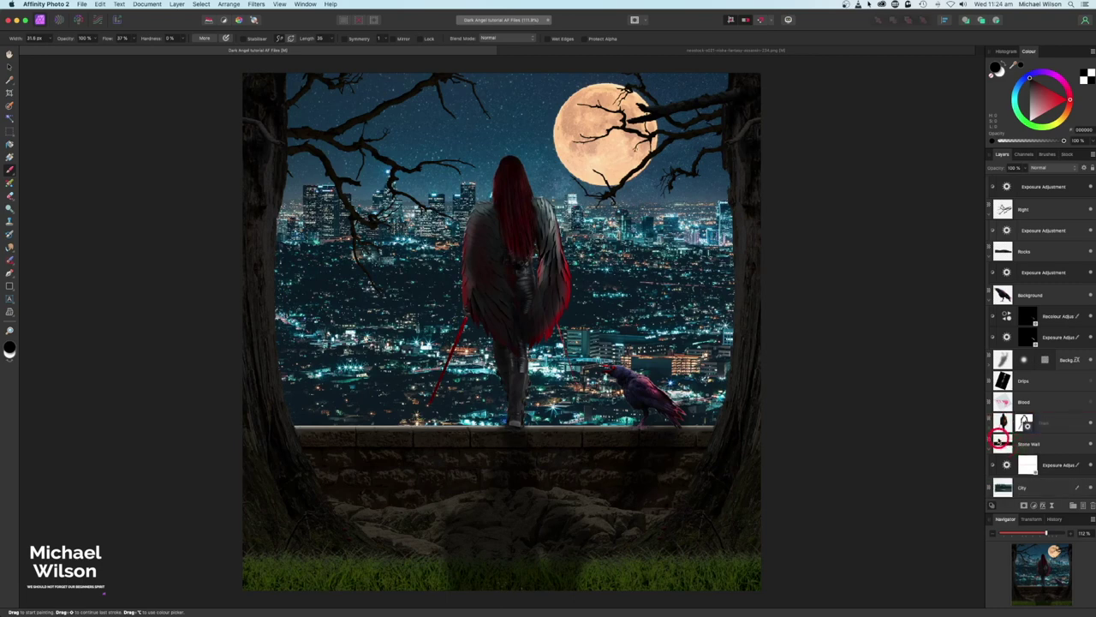
{"action": "left_click", "coordinate": [991, 427]}
{"action": "left_click", "coordinate": [1018, 466]}
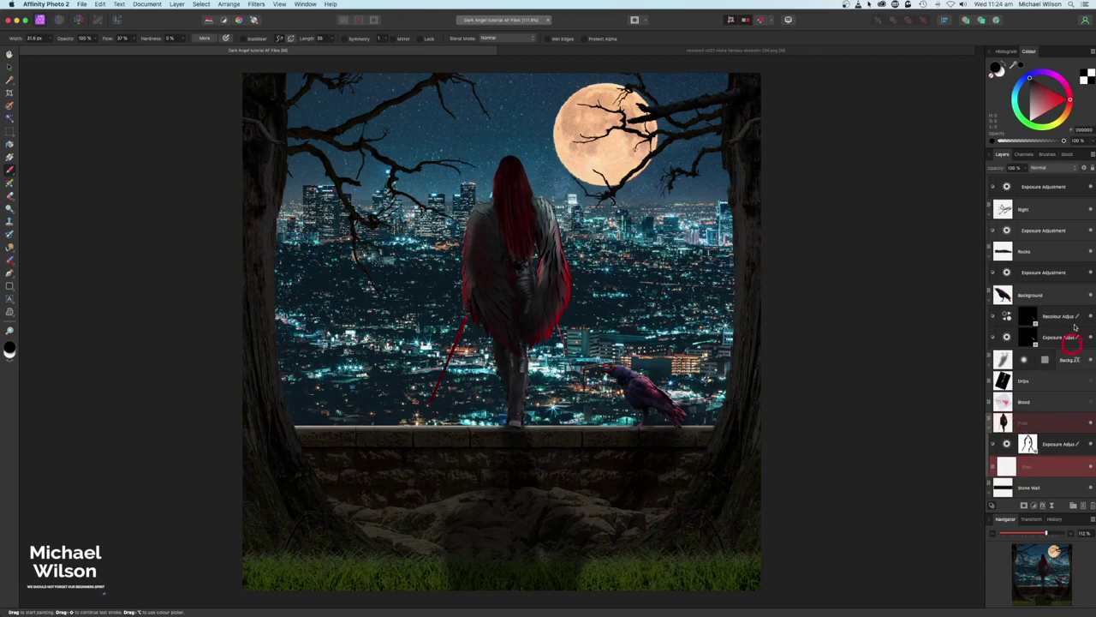
Step: Flood fill the nested pixel layer with black and set its blend mode to Add
{"action": "left_click", "coordinate": [9, 146]}
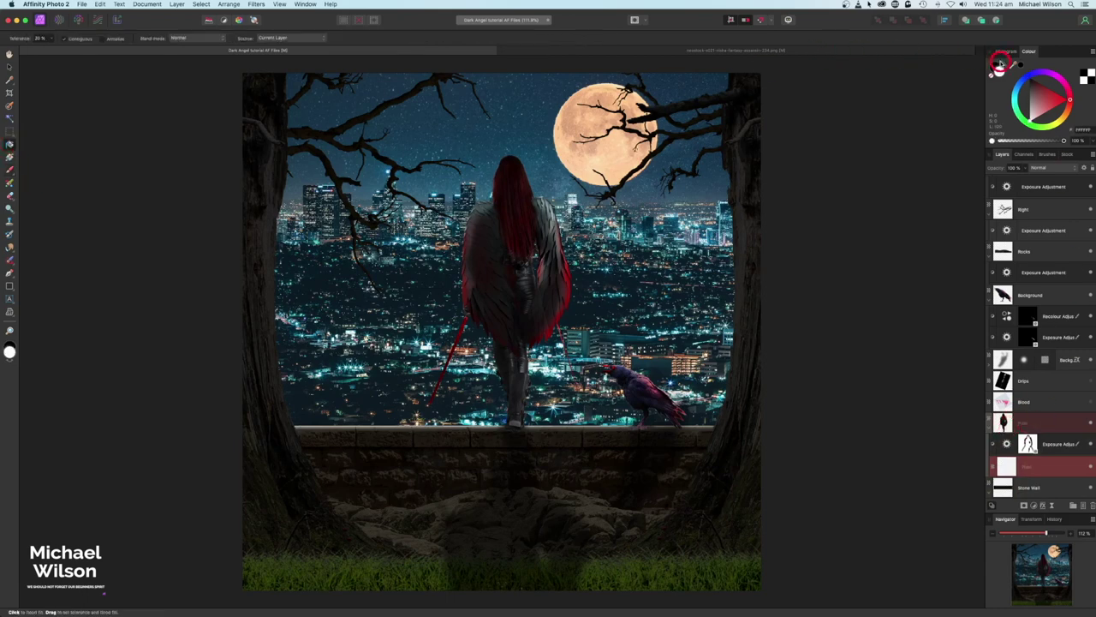
{"action": "left_click", "coordinate": [1000, 65]}
{"action": "left_click", "coordinate": [527, 227]}
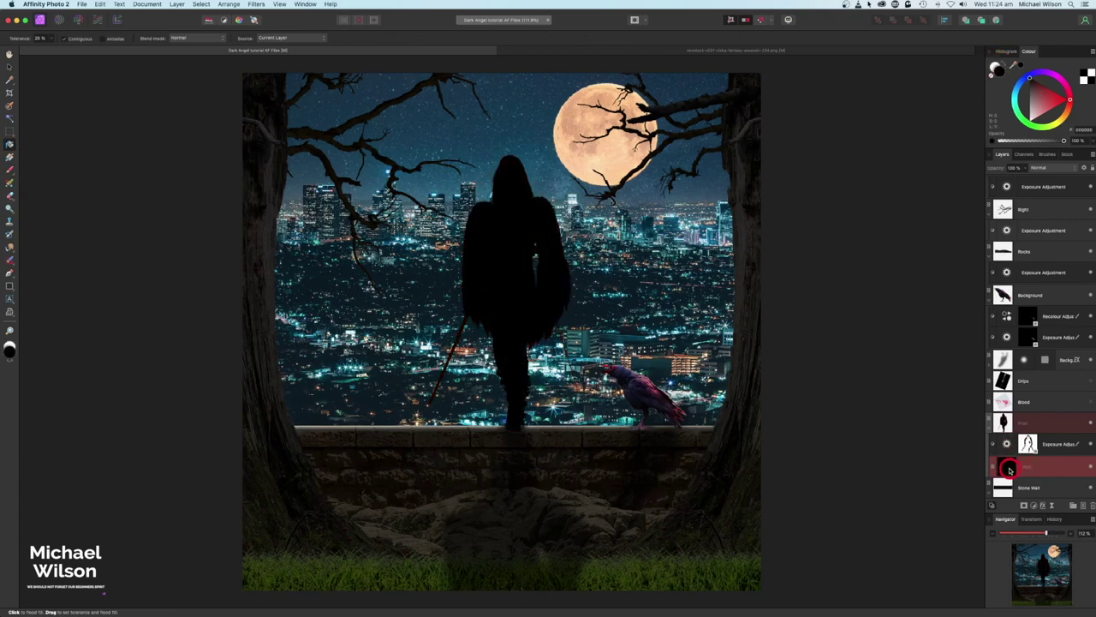
{"action": "left_click", "coordinate": [1048, 170]}
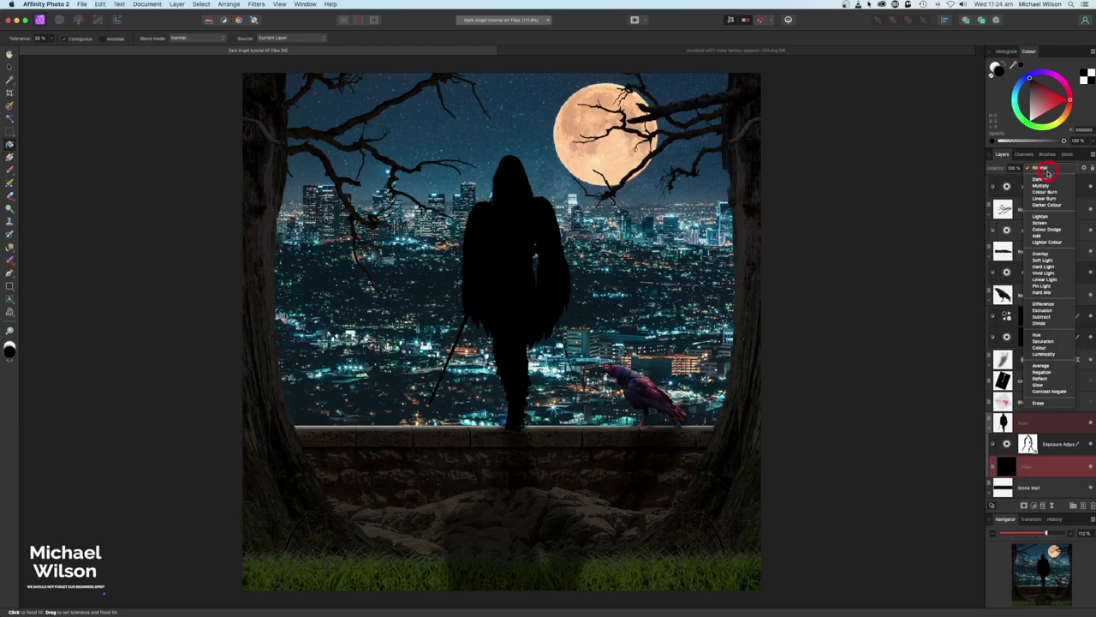
{"action": "left_click", "coordinate": [1041, 335]}
Step: Paint a soft glow on the assassin's moonlit edges in the colour sampled from the moon, and lower the glow layer's opacity to 81%
{"action": "left_click_drag", "start_coordinate": [1014, 65], "coordinate": [608, 155]}
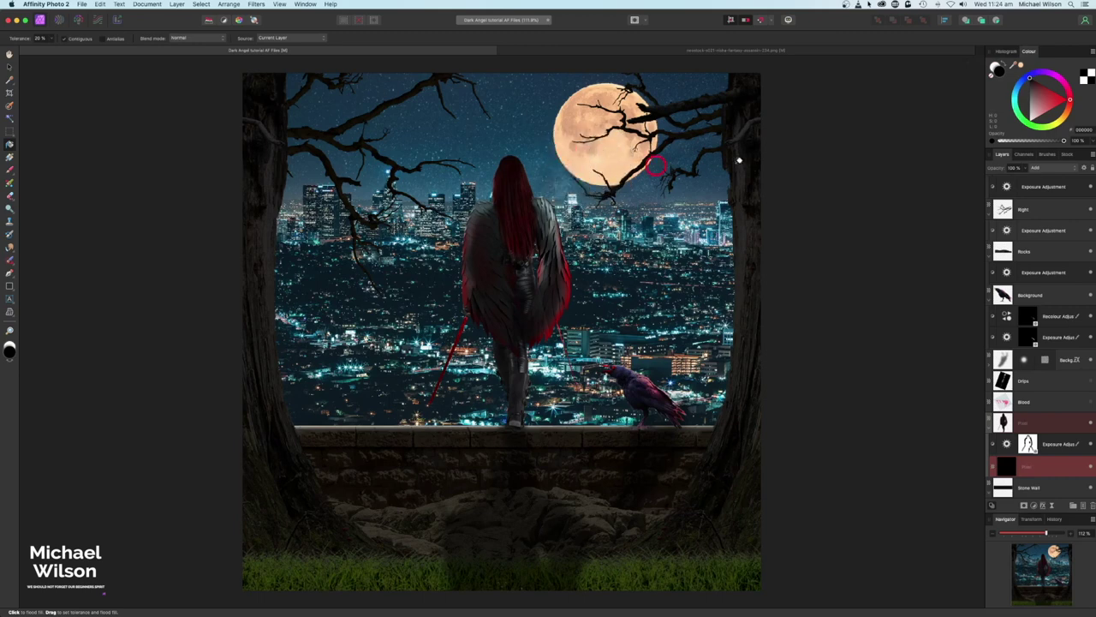
{"action": "left_click", "coordinate": [1021, 67]}
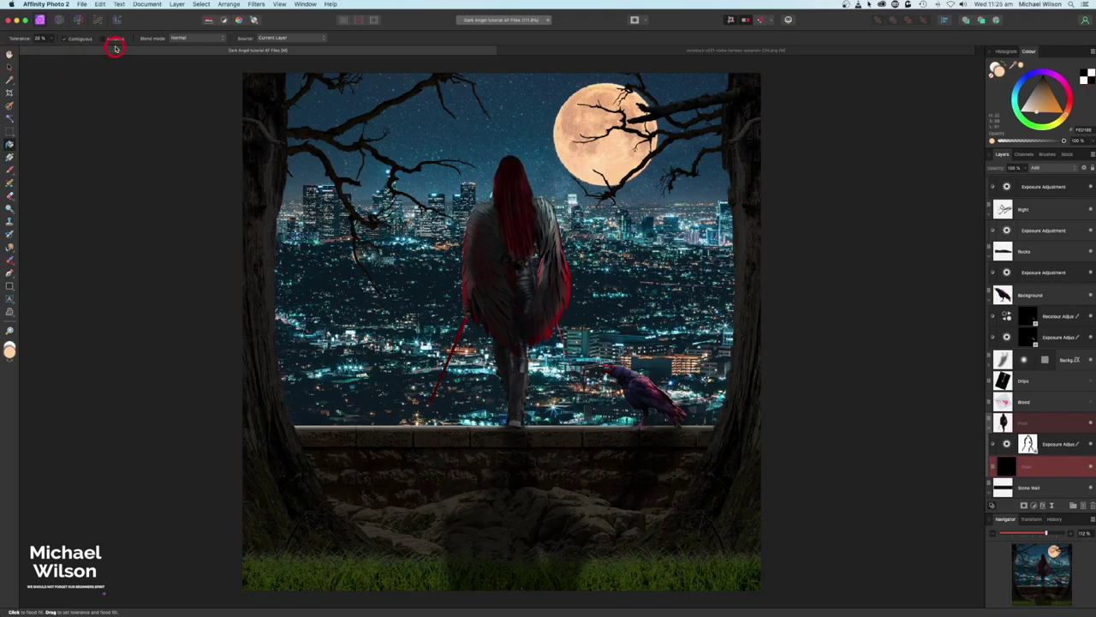
{"action": "left_click", "coordinate": [11, 166]}
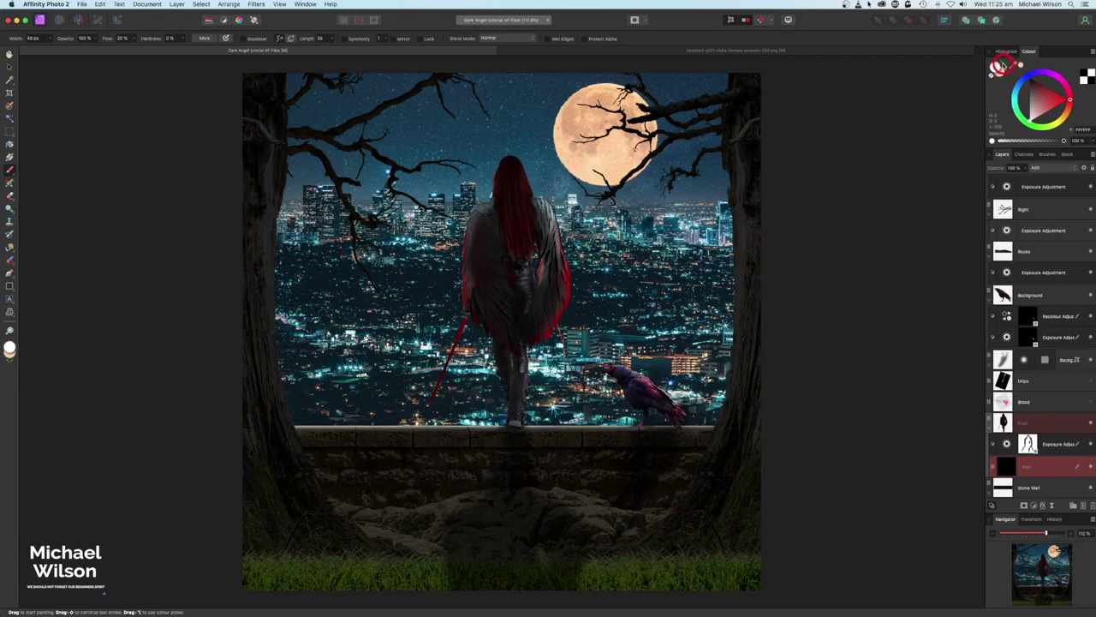
{"action": "left_click", "coordinate": [1004, 64]}
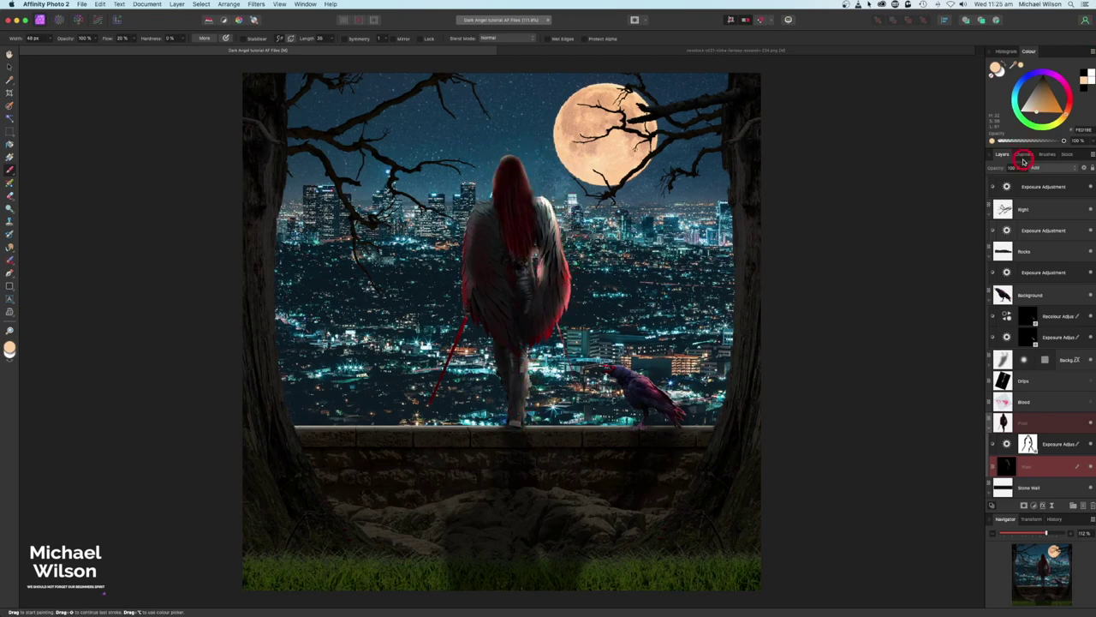
{"action": "mouse_move", "coordinate": [1024, 169]}
{"action": "left_mouse_down"}
{"action": "mouse_move", "coordinate": [1009, 181]}
{"action": "mouse_move", "coordinate": [998, 396]}
{"action": "left_mouse_up"}
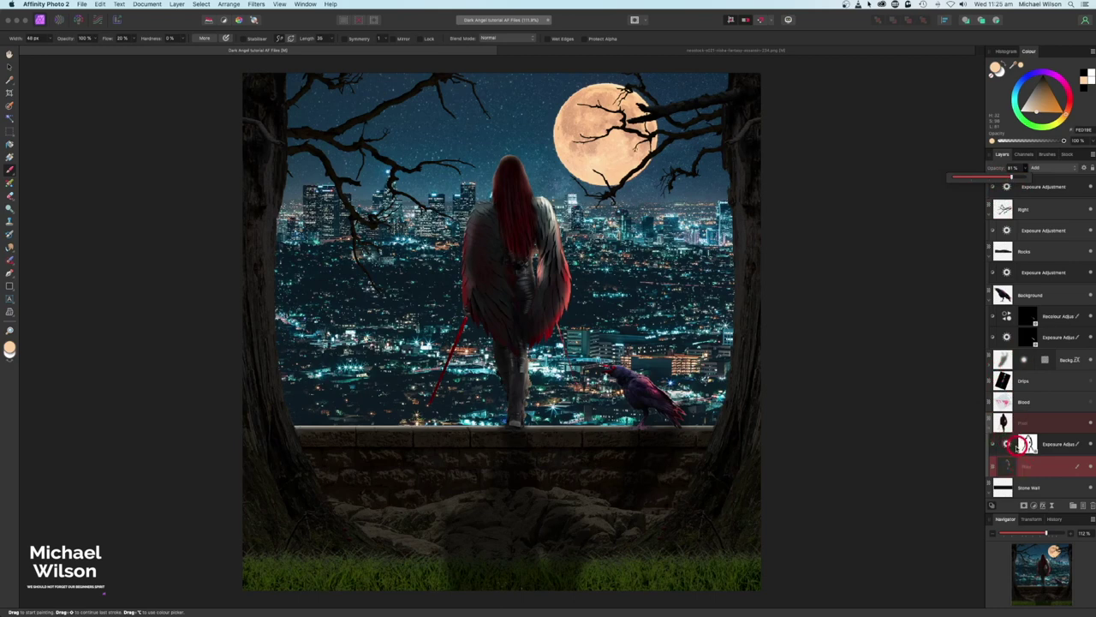
{"action": "left_click", "coordinate": [1007, 464]}
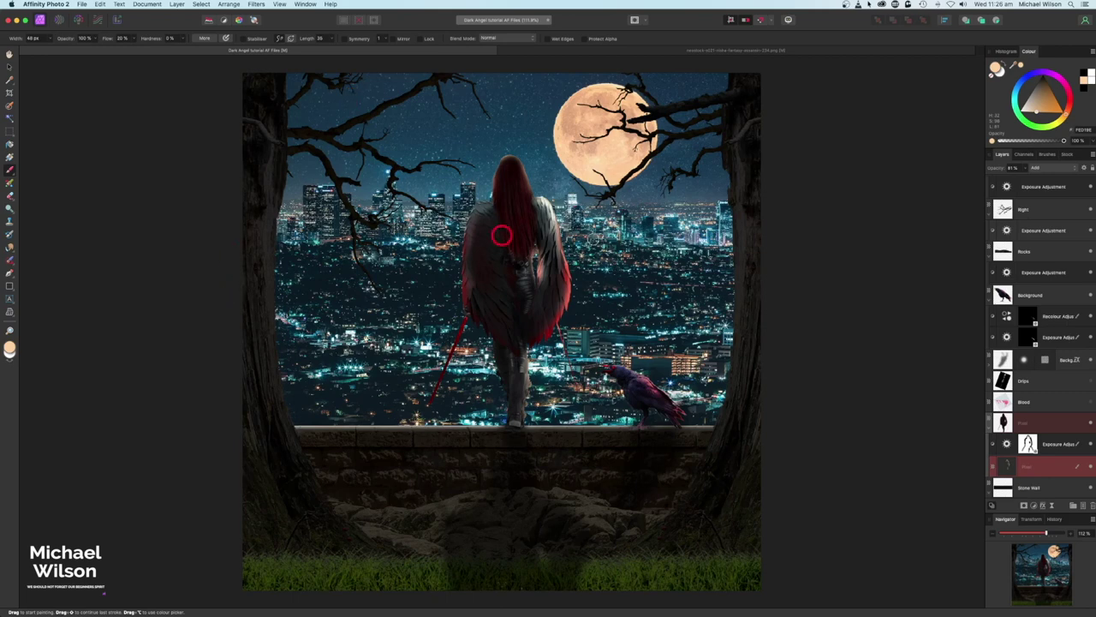
Step: Open the Tree Left layer's Exposure adjustment and ready the Paint Brush with black for masking it
{"action": "scroll", "coordinate": [1028, 249], "scroll_direction": "up", "scroll_amount": 5}
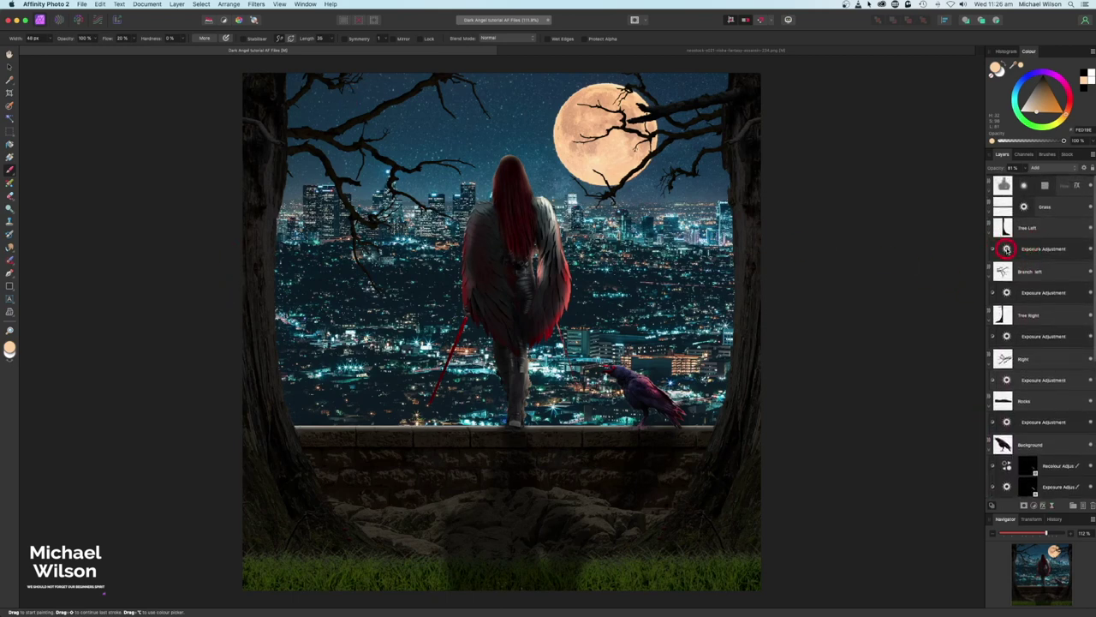
{"action": "double_click", "coordinate": [1008, 249]}
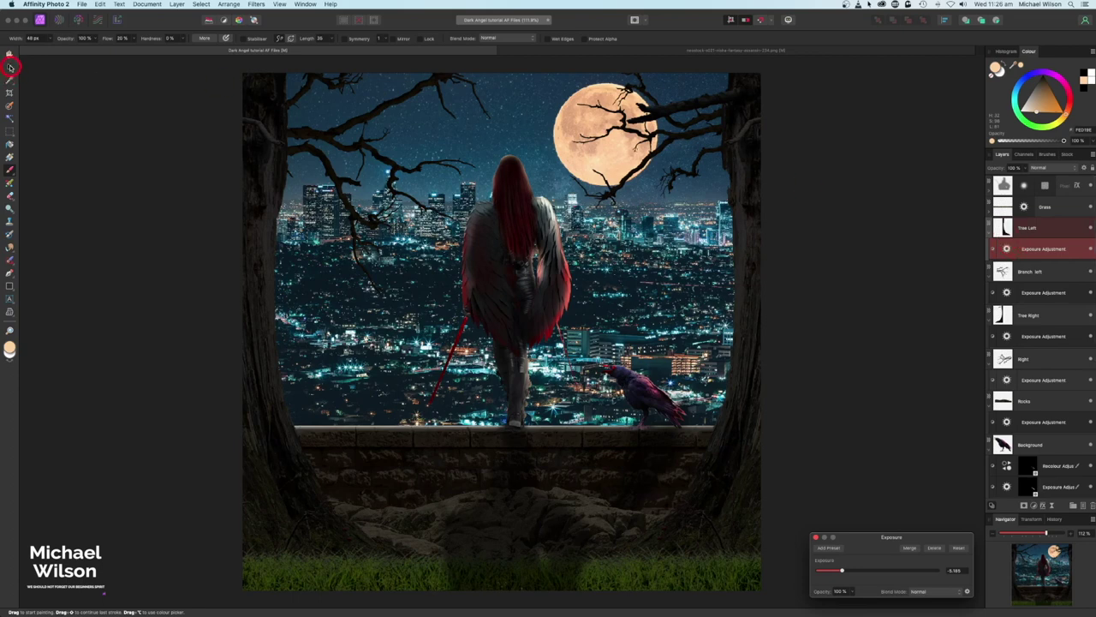
{"action": "left_click", "coordinate": [10, 67]}
{"action": "left_click", "coordinate": [1008, 229]}
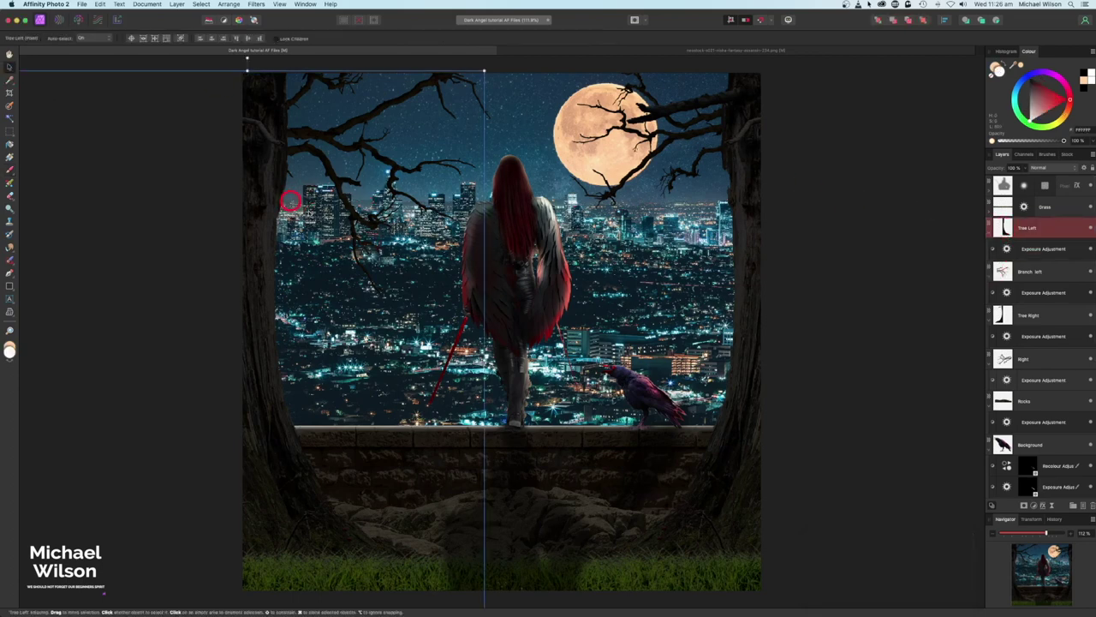
{"action": "left_click", "coordinate": [1008, 248]}
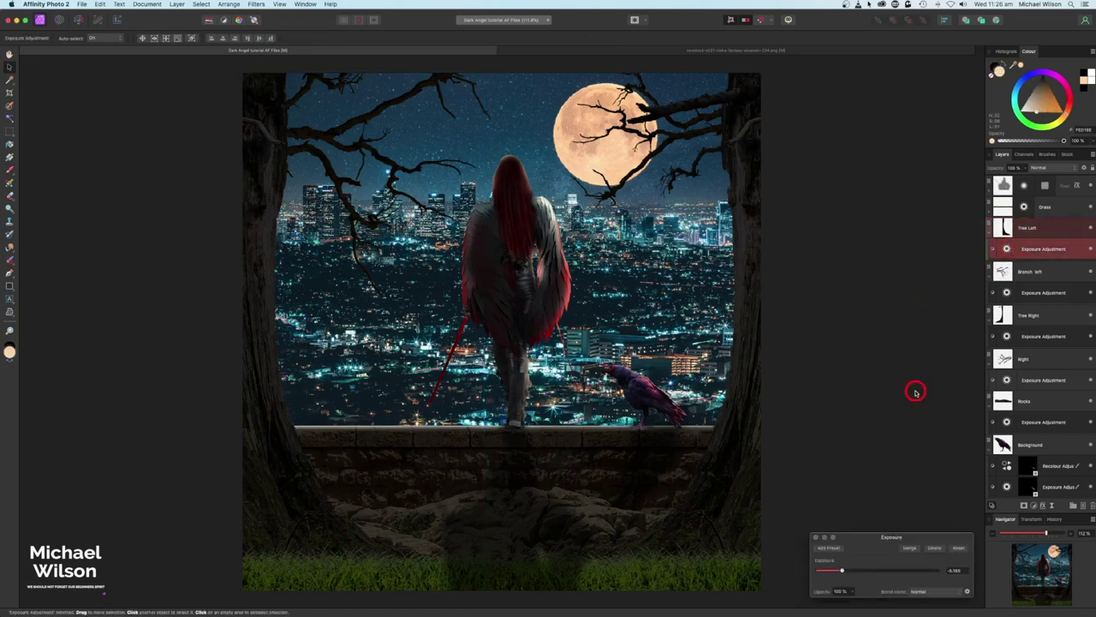
{"action": "key", "text": "d"}
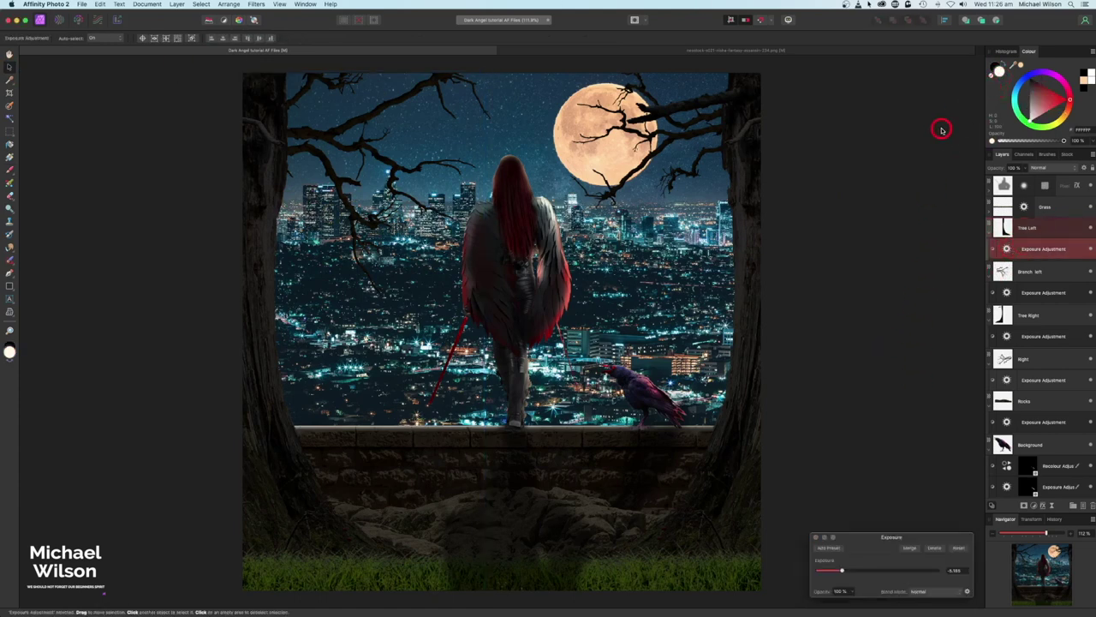
{"action": "left_click", "coordinate": [12, 169]}
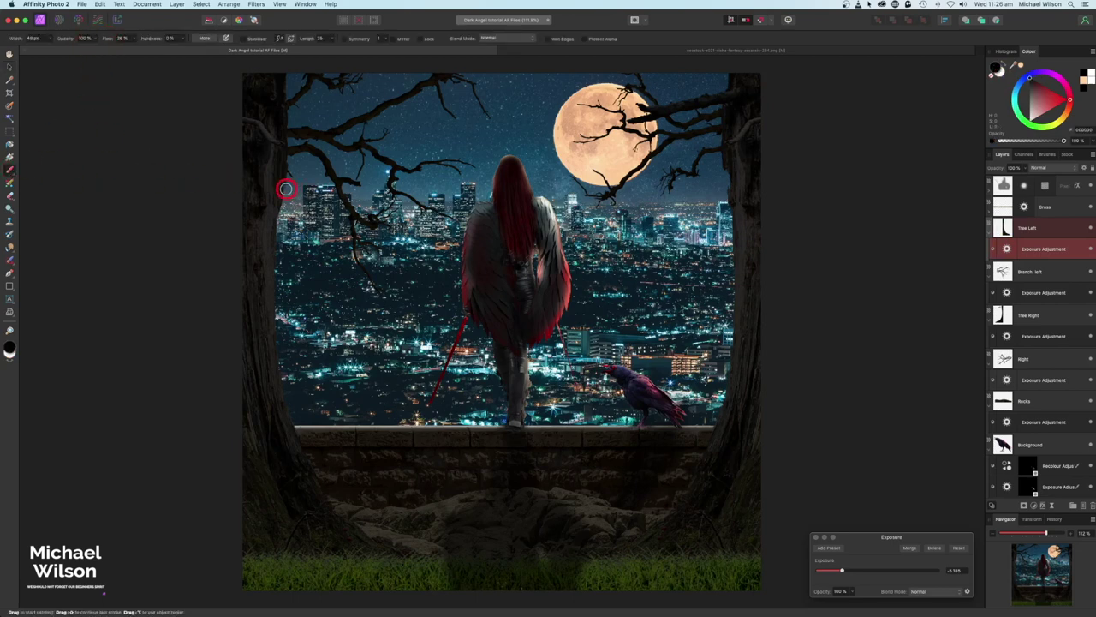
Step: Mask a moonlit highlight down the left trunk's inner edge with an enlarged brush, and switch to white to restore the shadow behind it
{"action": "left_click_drag", "start_coordinate": [281, 189], "coordinate": [281, 223]}
{"action": "key", "text": "bracketright"}
{"action": "key", "text": "bracketright"}
{"action": "key", "text": "bracketright"}
{"action": "key", "text": "bracketright"}
{"action": "key", "text": "bracketright"}
{"action": "left_click", "coordinate": [315, 248]}
{"action": "key", "text": "bracketleft"}
{"action": "left_click", "coordinate": [280, 85]}
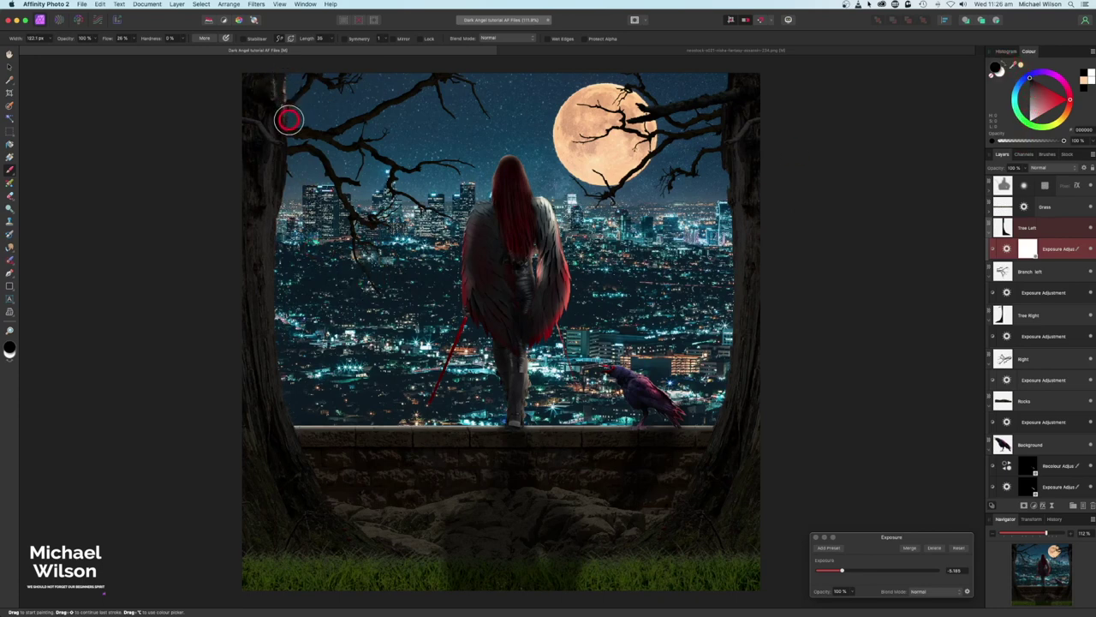
{"action": "left_click_drag", "start_coordinate": [291, 142], "coordinate": [281, 322]}
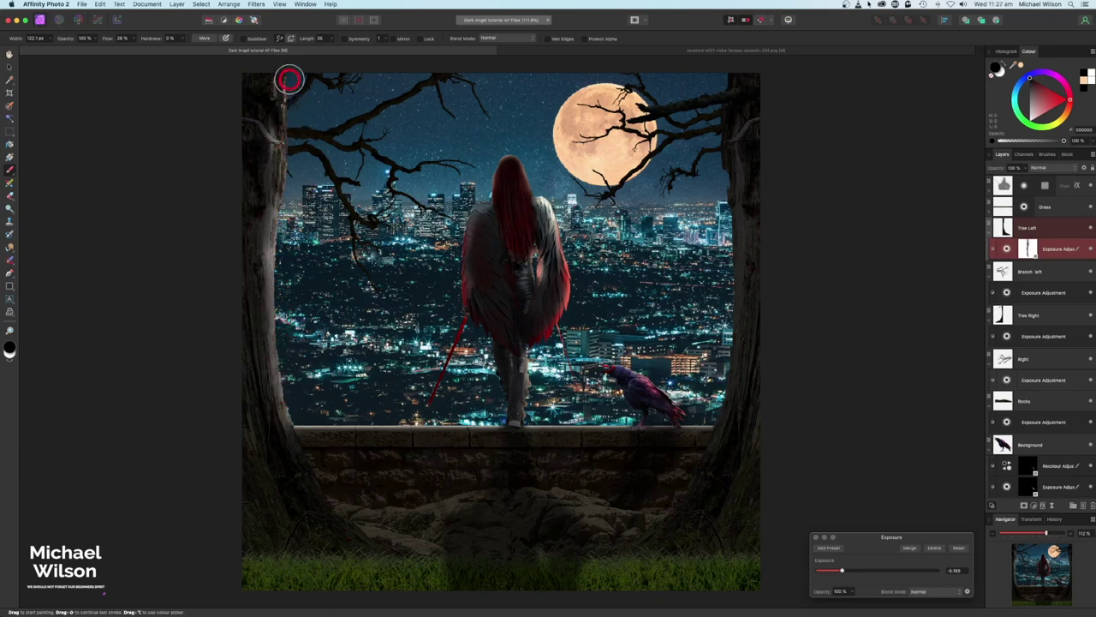
{"action": "key", "text": "x"}
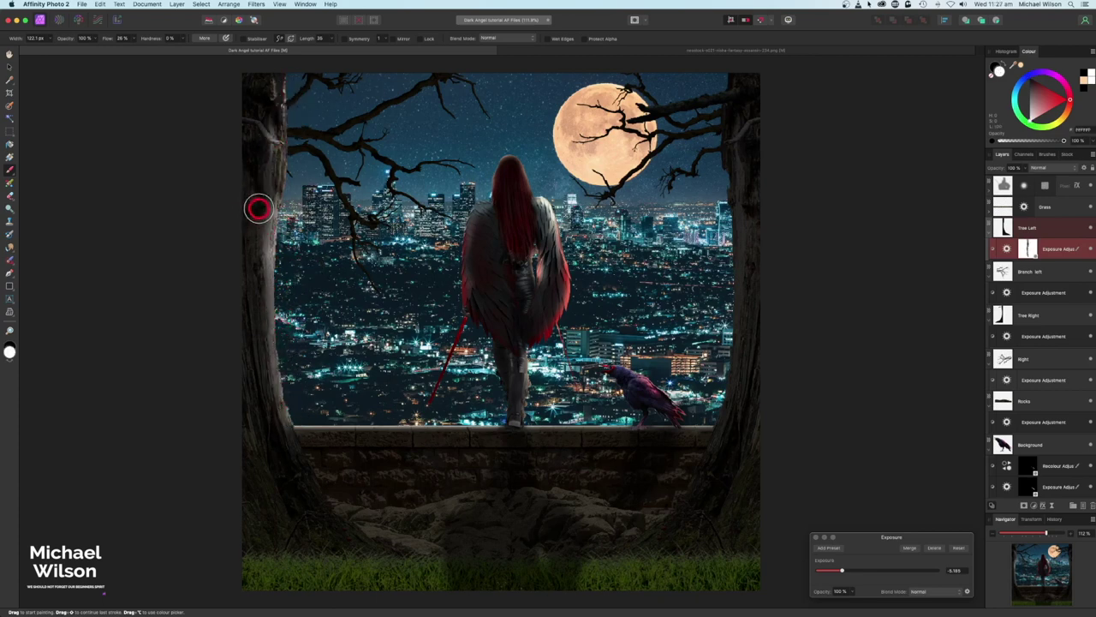
{"action": "mouse_move", "coordinate": [256, 243]}
{"action": "left_mouse_down"}
{"action": "mouse_move", "coordinate": [257, 301]}
{"action": "mouse_move", "coordinate": [265, 172]}
{"action": "left_mouse_up"}
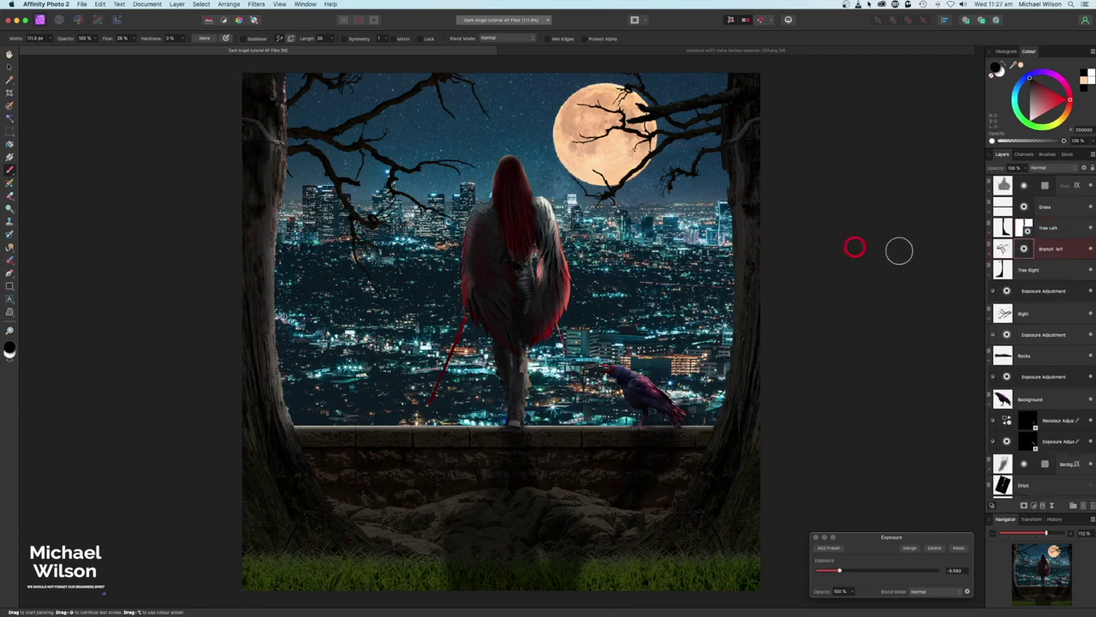
Step: Paint black on the Branch left layer's Exposure adjustment to reveal moonlit highlights across the left branches
{"action": "left_click", "coordinate": [993, 248]}
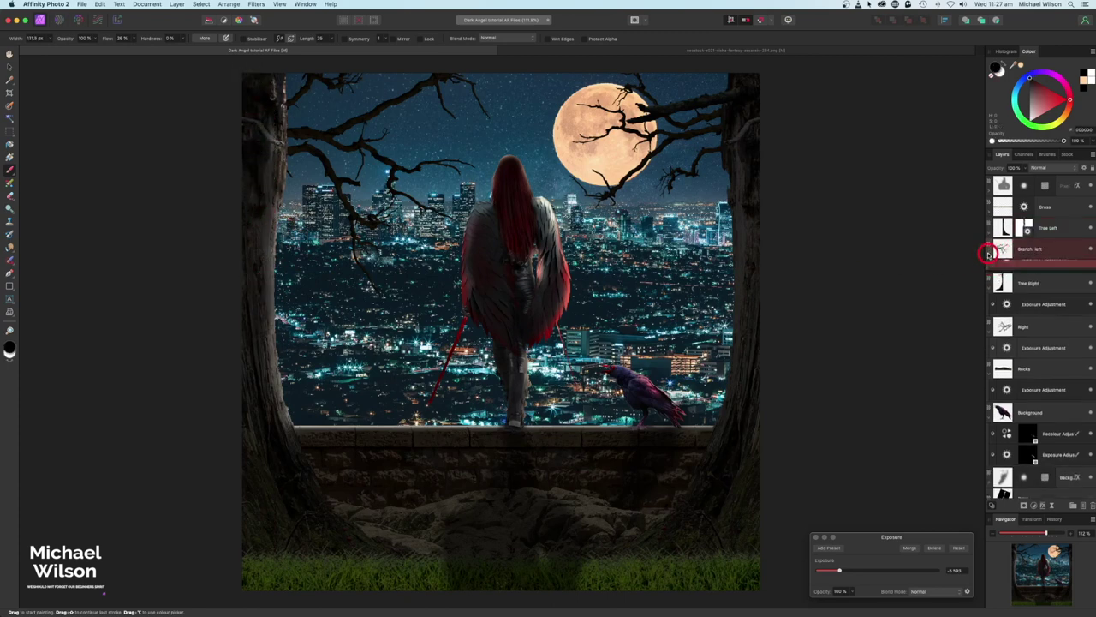
{"action": "left_click", "coordinate": [1004, 268]}
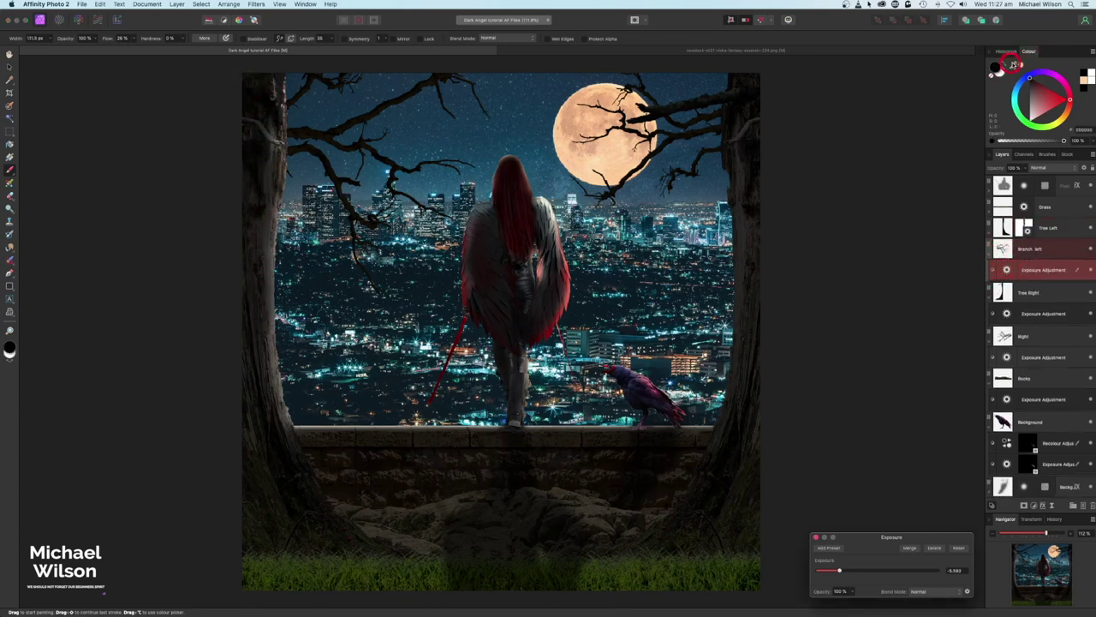
{"action": "mouse_move", "coordinate": [445, 103]}
{"action": "left_mouse_down"}
{"action": "mouse_move", "coordinate": [440, 93]}
{"action": "mouse_move", "coordinate": [471, 94]}
{"action": "mouse_move", "coordinate": [440, 81]}
{"action": "mouse_move", "coordinate": [385, 115]}
{"action": "mouse_move", "coordinate": [364, 162]}
{"action": "mouse_move", "coordinate": [325, 152]}
{"action": "mouse_move", "coordinate": [401, 237]}
{"action": "mouse_move", "coordinate": [371, 234]}
{"action": "left_mouse_up"}
{"action": "left_click_drag", "start_coordinate": [304, 104], "coordinate": [363, 81]}
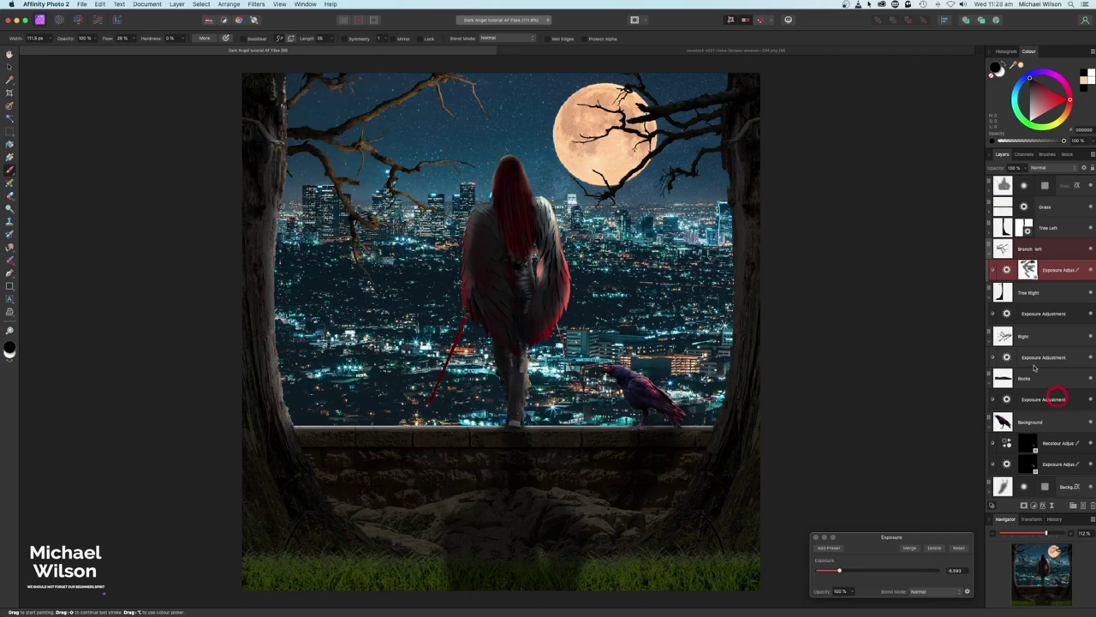
{"action": "left_click", "coordinate": [990, 251]}
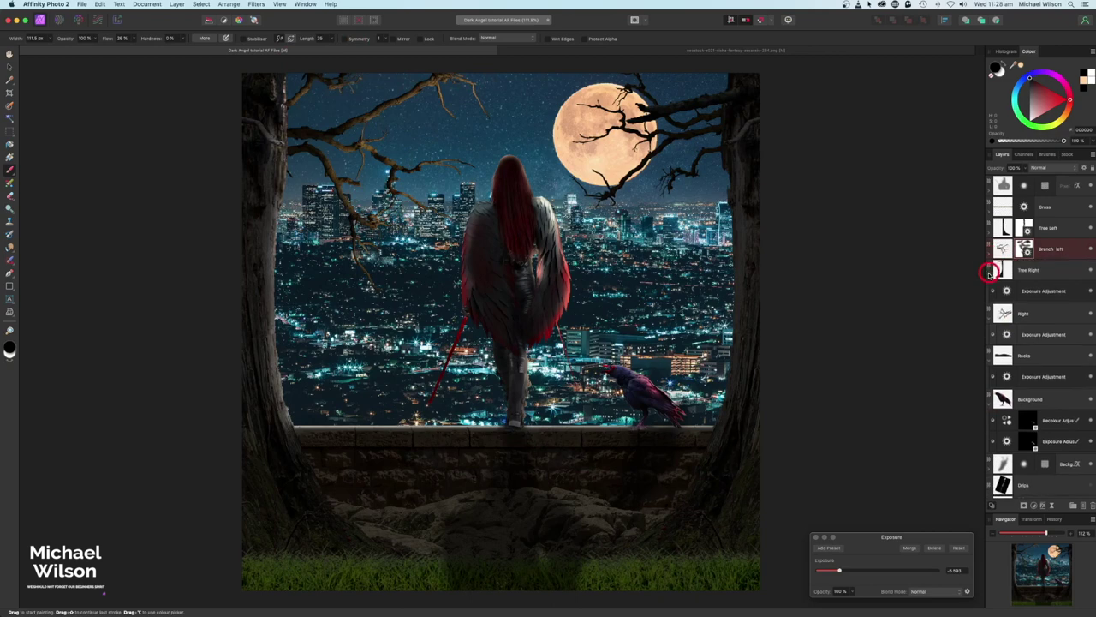
Step: Paint black on the Exposure adjustments of the Tree Right and Right layers to reveal moonlit highlights along the right trunk and branches
{"action": "left_click", "coordinate": [990, 274]}
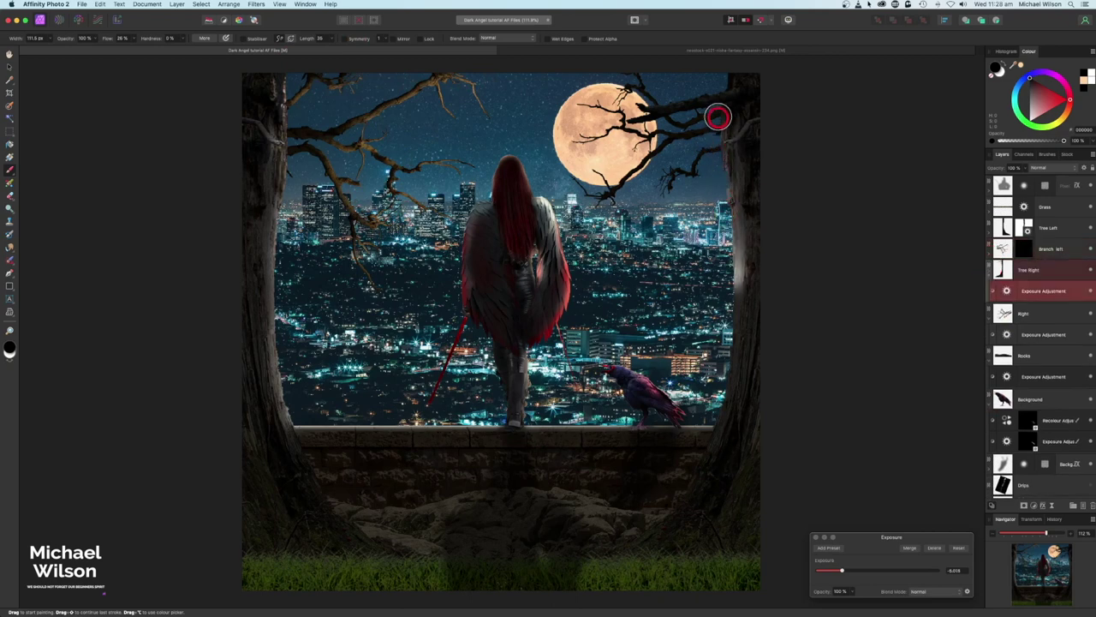
{"action": "left_click_drag", "start_coordinate": [708, 103], "coordinate": [640, 103]}
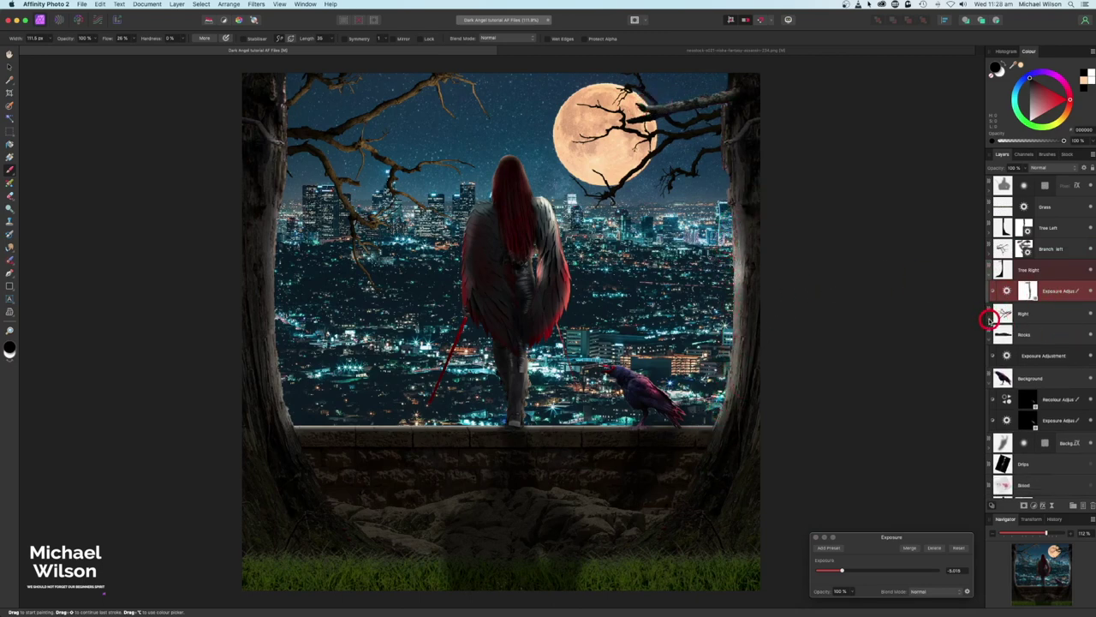
{"action": "left_click", "coordinate": [1004, 335]}
{"action": "mouse_move", "coordinate": [668, 128]}
{"action": "left_mouse_down"}
{"action": "mouse_move", "coordinate": [639, 135]}
{"action": "mouse_move", "coordinate": [623, 110]}
{"action": "mouse_move", "coordinate": [597, 120]}
{"action": "left_mouse_up"}
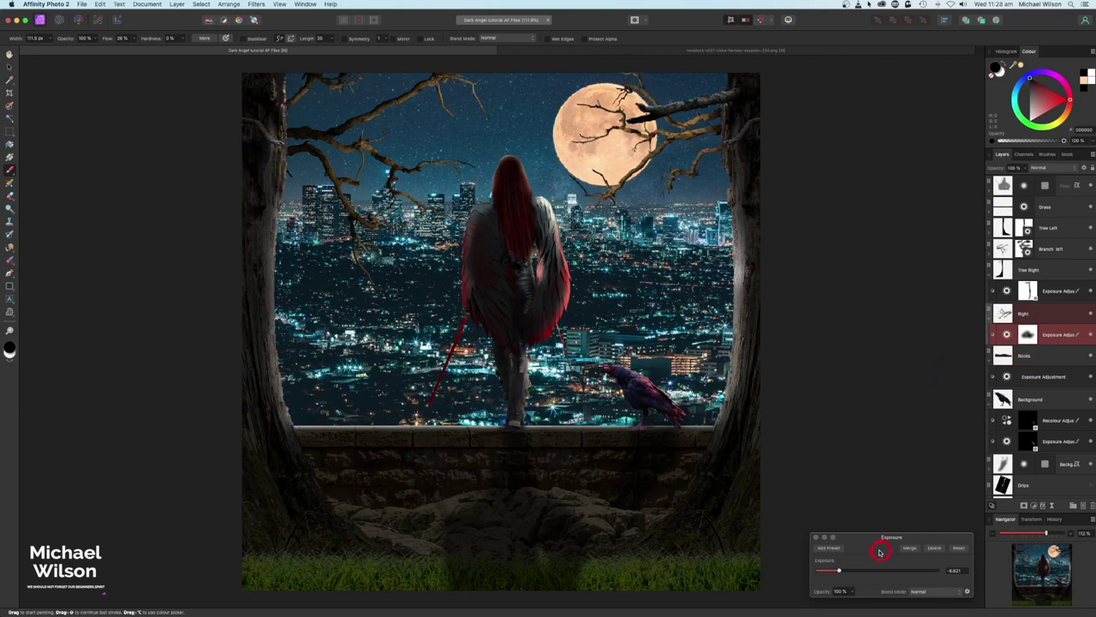
{"action": "left_click", "coordinate": [816, 539]}
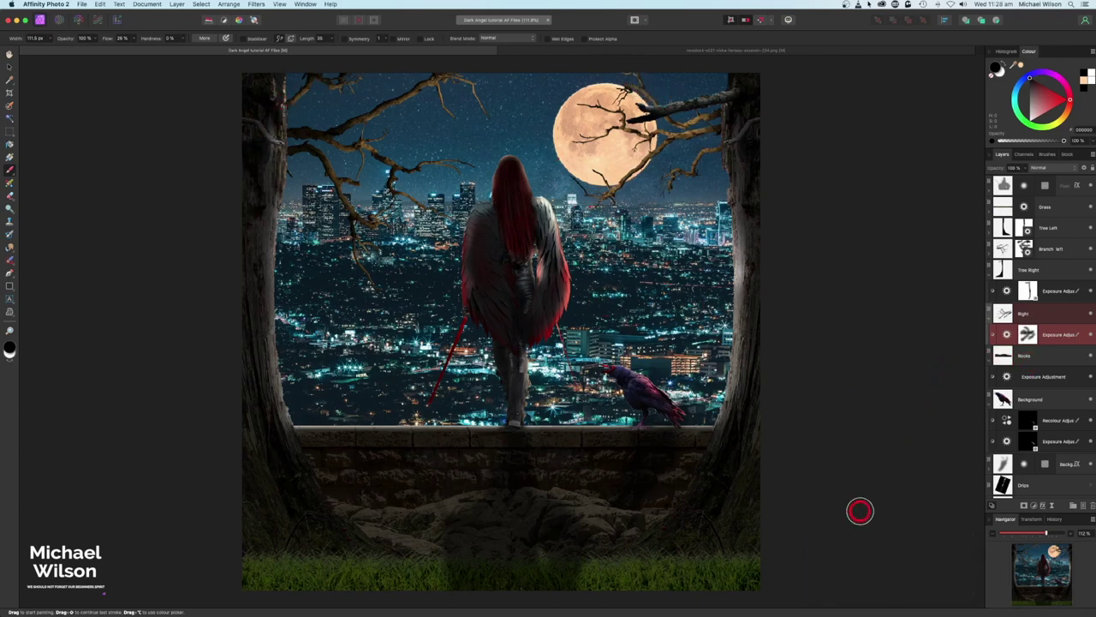
Step: Collapse the expanded Tree Right, assassin and Stone Wall layers to tidy the layer stack
{"action": "scroll", "coordinate": [997, 402], "scroll_direction": "down", "scroll_amount": 4}
{"action": "left_click_drag", "start_coordinate": [991, 394], "coordinate": [1022, 411]}
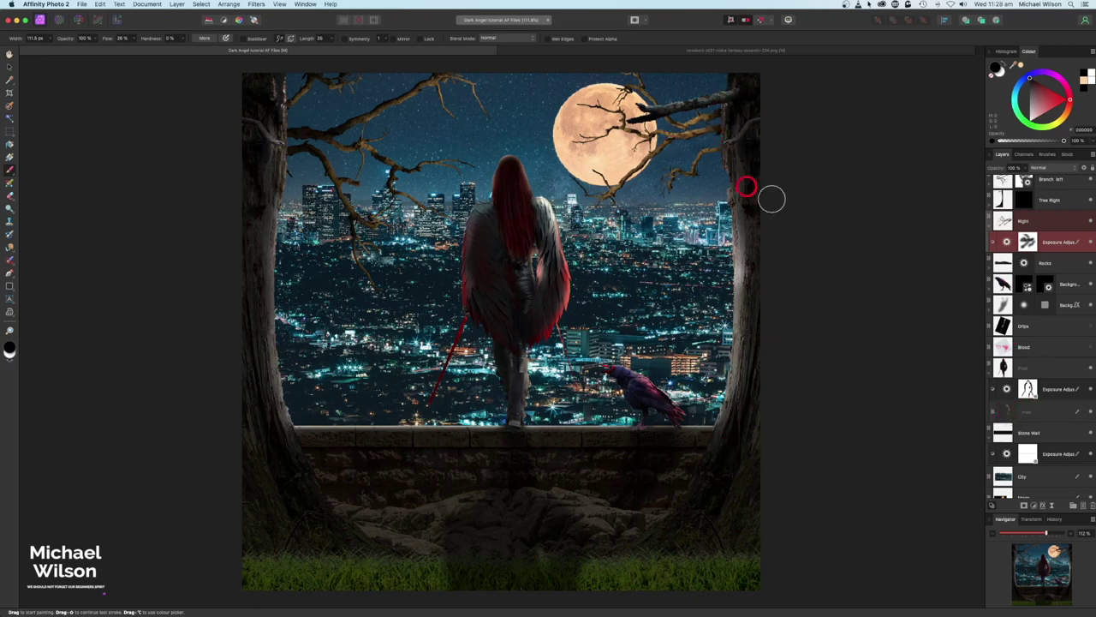
{"action": "left_click", "coordinate": [989, 372]}
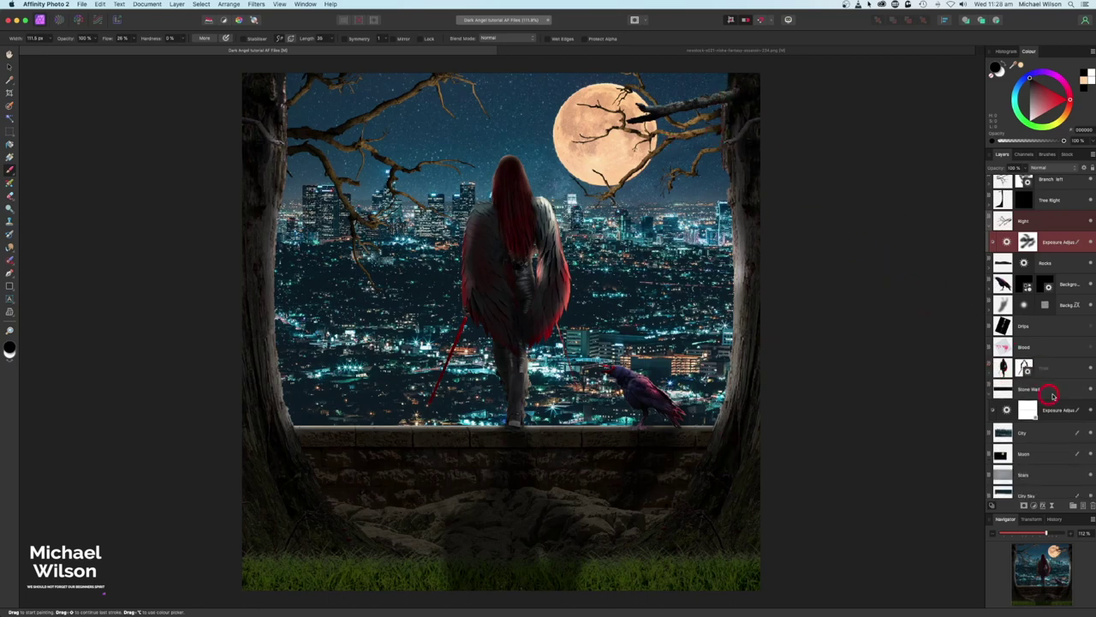
{"action": "scroll", "coordinate": [1041, 390], "scroll_direction": "down", "scroll_amount": 1}
{"action": "scroll", "coordinate": [1041, 388], "scroll_direction": "down", "scroll_amount": 1}
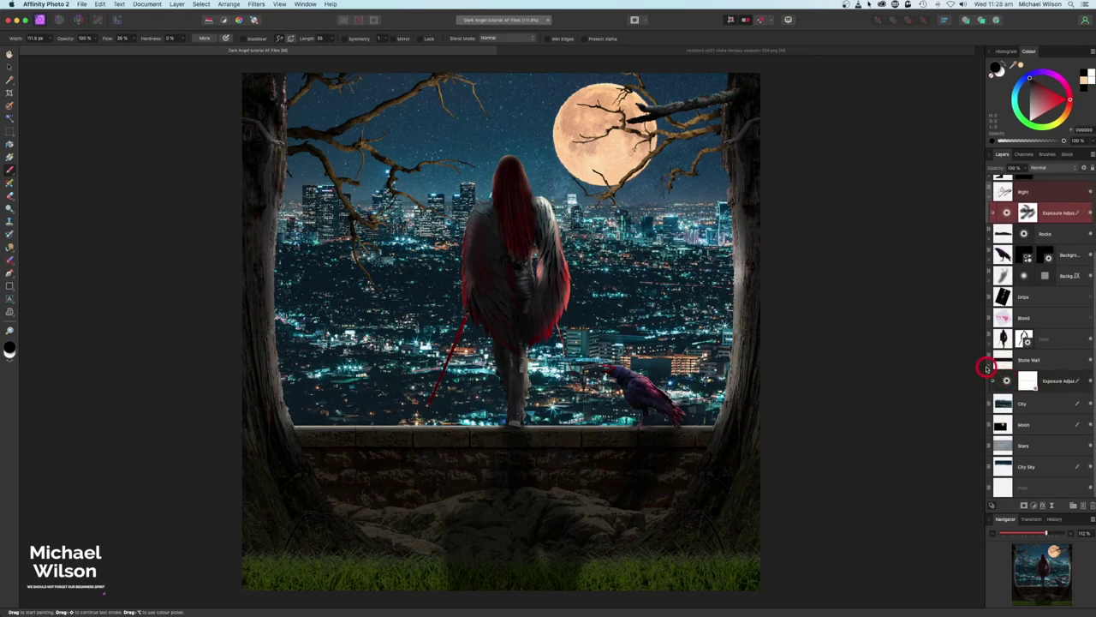
{"action": "left_click_drag", "start_coordinate": [989, 367], "coordinate": [948, 406]}
Step: Add a Curves adjustment above the City layer and pull its midtones down to darken the city and sky
{"action": "left_click", "coordinate": [1040, 406]}
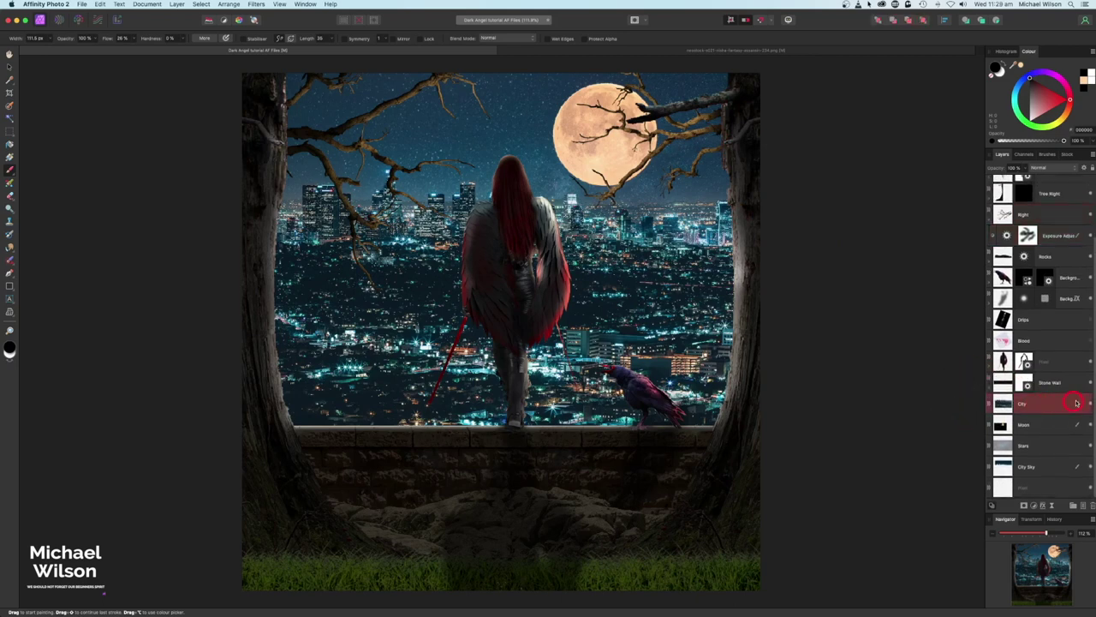
{"action": "left_click", "coordinate": [1053, 505]}
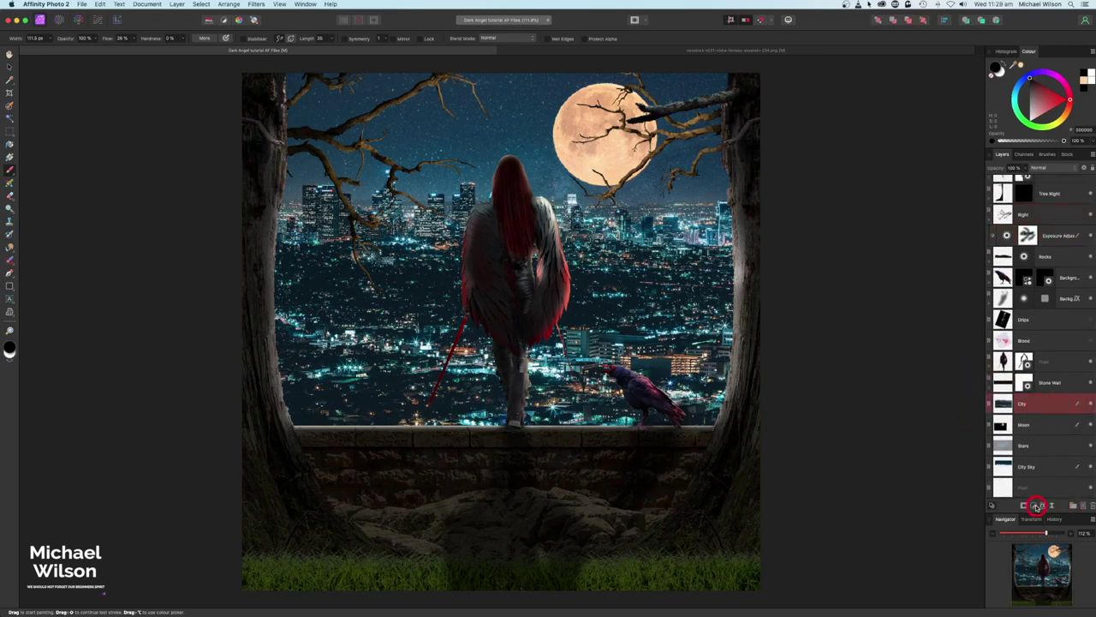
{"action": "left_click", "coordinate": [1031, 442]}
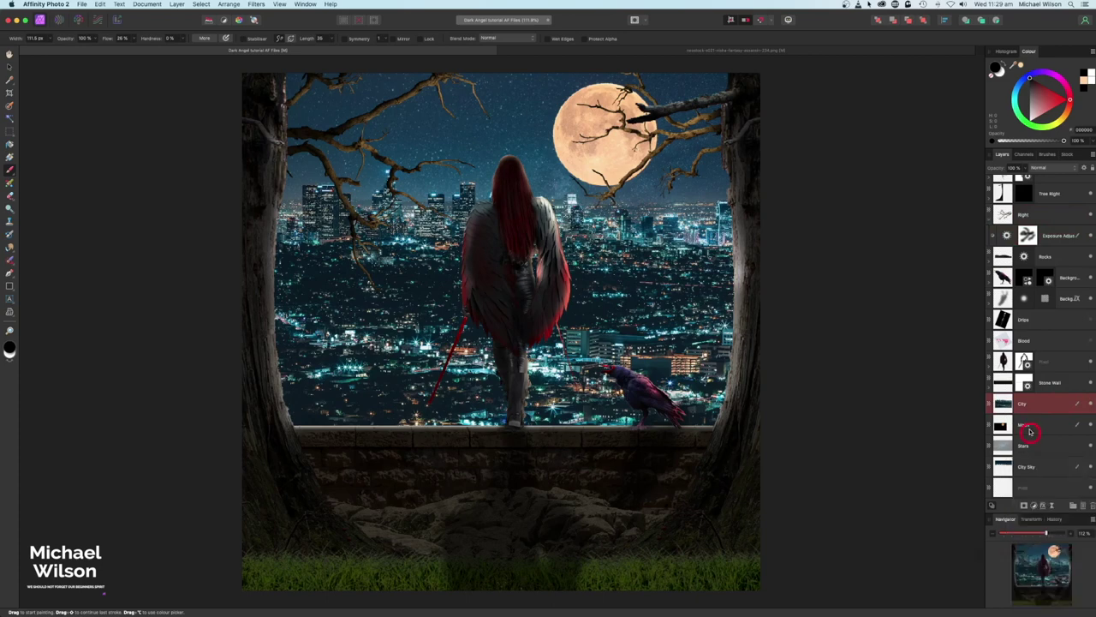
{"action": "left_click_drag", "start_coordinate": [895, 478], "coordinate": [907, 491]}
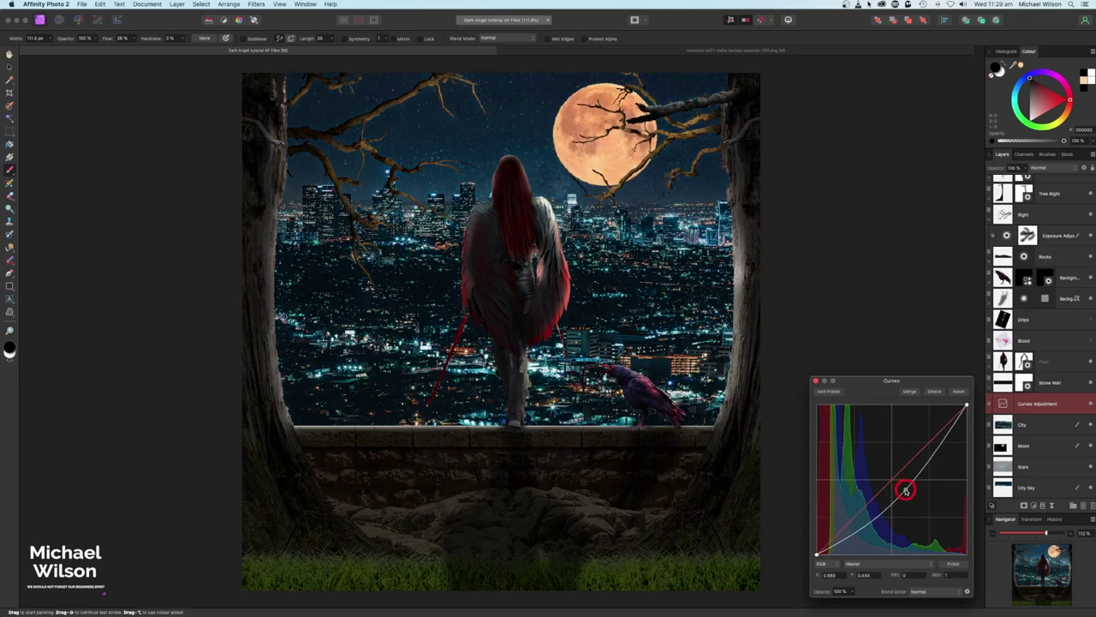
{"action": "left_click", "coordinate": [815, 381]}
Step: Soften the moon's edge on the Moon layer using an enlarged Blur Brush
{"action": "scroll", "coordinate": [1045, 454], "scroll_direction": "down", "scroll_amount": 1}
{"action": "left_click", "coordinate": [1028, 435]}
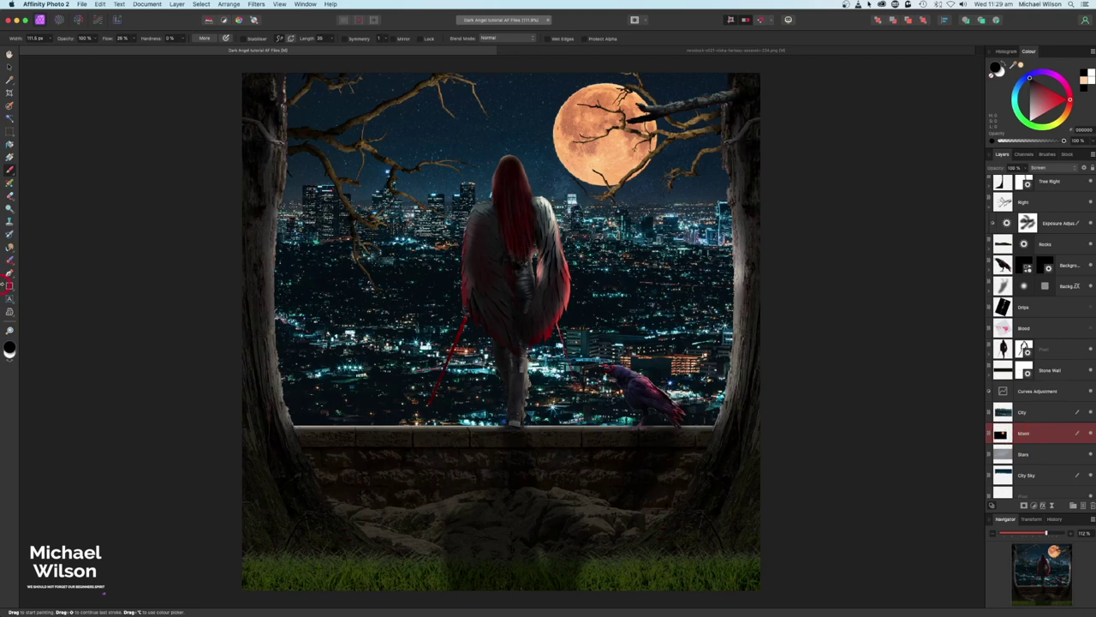
{"action": "left_click", "coordinate": [10, 247]}
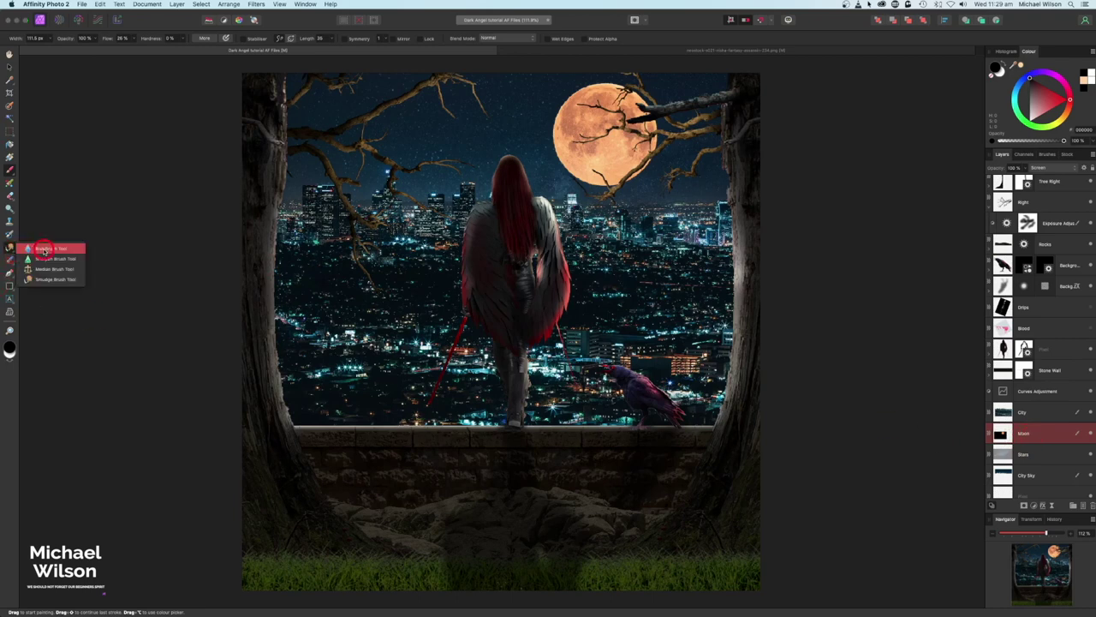
{"action": "left_click", "coordinate": [47, 246]}
{"action": "left_click", "coordinate": [577, 140]}
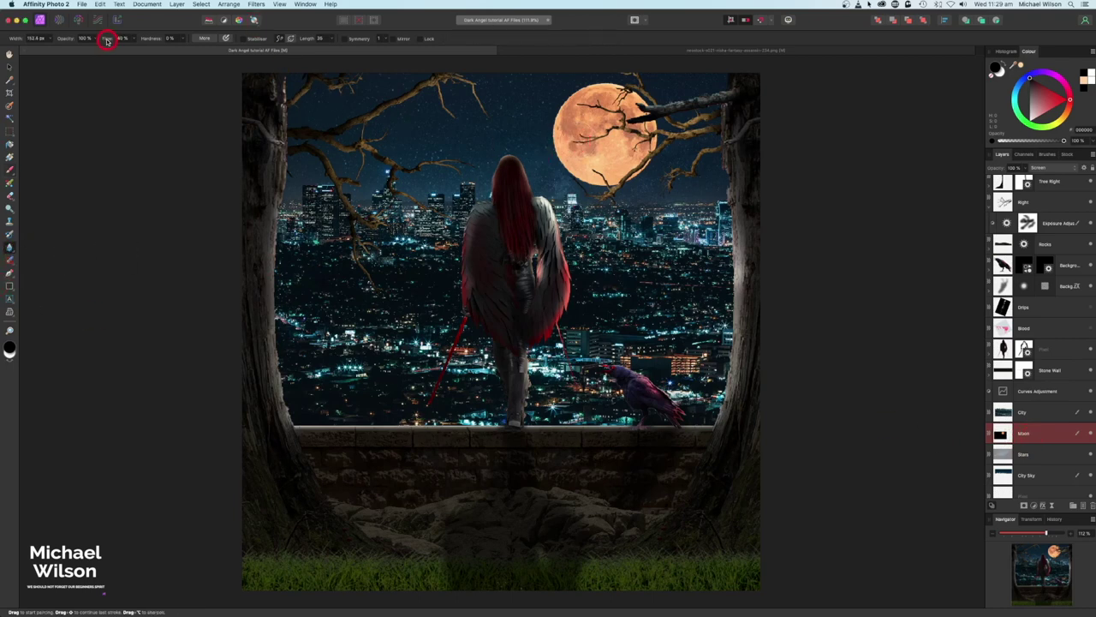
{"action": "key", "text": "bracketright"}
{"action": "key", "text": "bracketright"}
{"action": "key", "text": "bracketright"}
{"action": "mouse_move", "coordinate": [568, 120]}
{"action": "left_mouse_down"}
{"action": "mouse_move", "coordinate": [555, 146]}
{"action": "mouse_move", "coordinate": [615, 171]}
{"action": "mouse_move", "coordinate": [590, 172]}
{"action": "mouse_move", "coordinate": [659, 168]}
{"action": "mouse_move", "coordinate": [623, 93]}
{"action": "mouse_move", "coordinate": [566, 123]}
{"action": "mouse_move", "coordinate": [632, 115]}
{"action": "mouse_move", "coordinate": [556, 136]}
{"action": "mouse_move", "coordinate": [626, 101]}
{"action": "mouse_move", "coordinate": [587, 176]}
{"action": "mouse_move", "coordinate": [650, 135]}
{"action": "mouse_move", "coordinate": [553, 126]}
{"action": "mouse_move", "coordinate": [625, 112]}
{"action": "mouse_move", "coordinate": [575, 115]}
{"action": "left_mouse_up"}
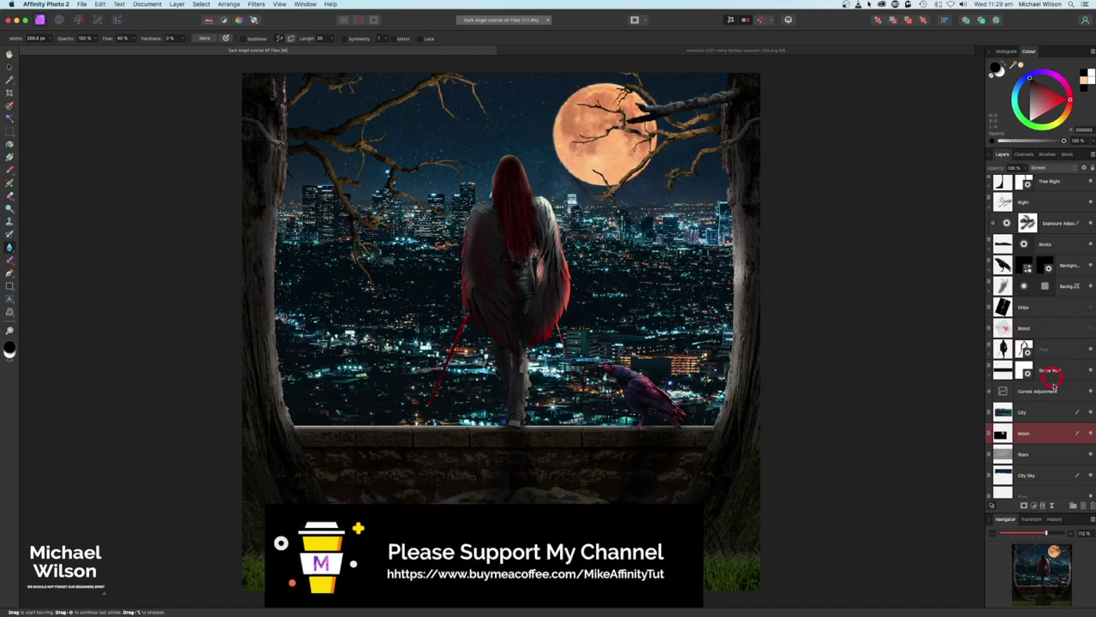
Step: Blur the skyline on the City layer with a larger brush, and soften the sky on the Stars layer
{"action": "left_click", "coordinate": [1055, 412]}
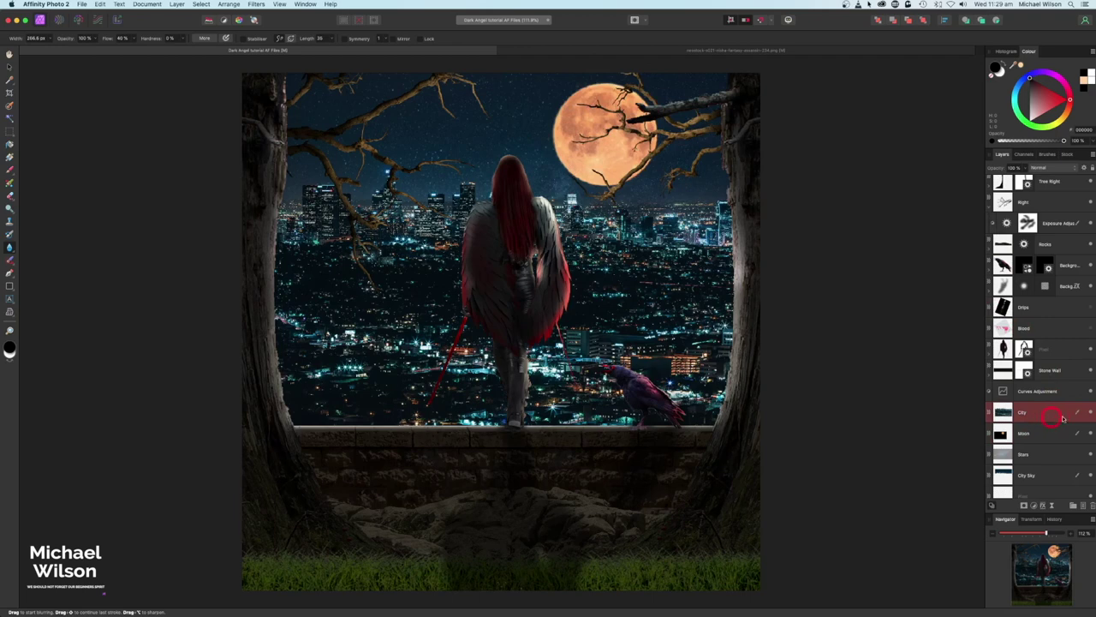
{"action": "key", "text": "bracketright"}
{"action": "key", "text": "bracketright"}
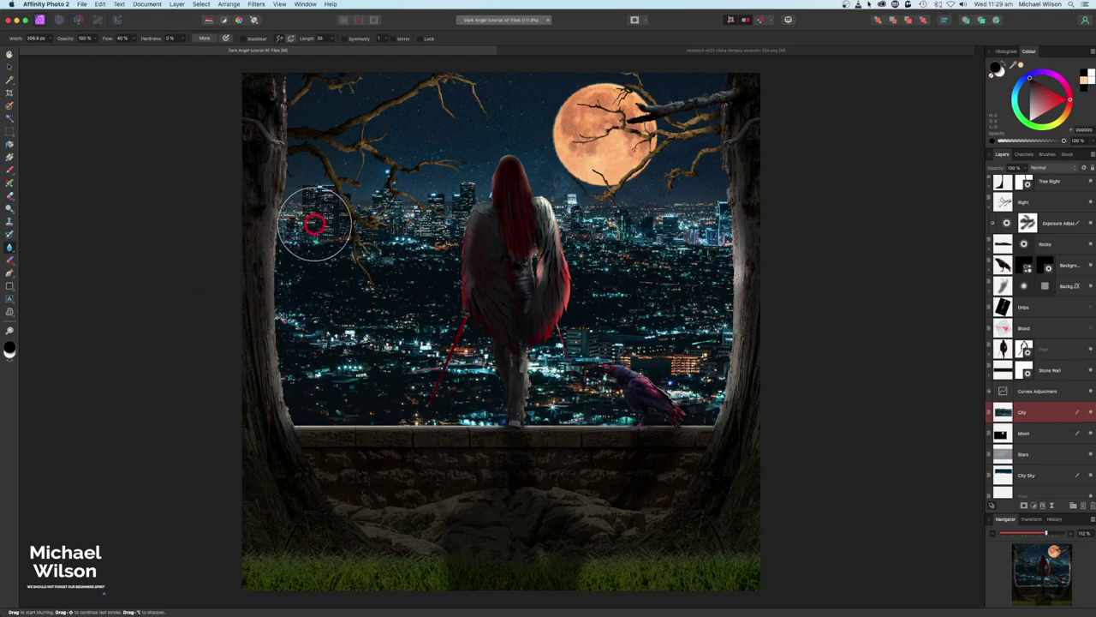
{"action": "mouse_move", "coordinate": [315, 224]}
{"action": "left_mouse_down"}
{"action": "mouse_move", "coordinate": [649, 219]}
{"action": "mouse_move", "coordinate": [719, 230]}
{"action": "mouse_move", "coordinate": [724, 242]}
{"action": "mouse_move", "coordinate": [705, 257]}
{"action": "mouse_move", "coordinate": [608, 257]}
{"action": "mouse_move", "coordinate": [687, 215]}
{"action": "mouse_move", "coordinate": [595, 214]}
{"action": "mouse_move", "coordinate": [411, 263]}
{"action": "mouse_move", "coordinate": [324, 262]}
{"action": "mouse_move", "coordinate": [294, 229]}
{"action": "mouse_move", "coordinate": [318, 214]}
{"action": "mouse_move", "coordinate": [401, 218]}
{"action": "mouse_move", "coordinate": [499, 285]}
{"action": "mouse_move", "coordinate": [703, 234]}
{"action": "mouse_move", "coordinate": [718, 206]}
{"action": "mouse_move", "coordinate": [347, 176]}
{"action": "left_mouse_up"}
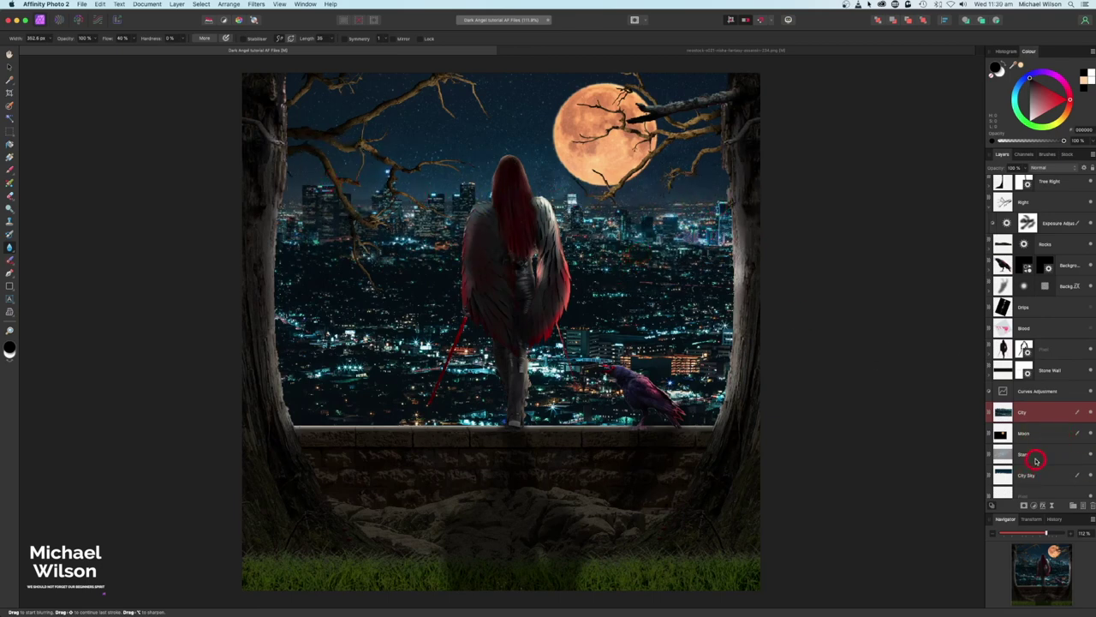
{"action": "left_click", "coordinate": [1035, 460]}
{"action": "mouse_move", "coordinate": [443, 170]}
{"action": "left_mouse_down"}
{"action": "mouse_move", "coordinate": [688, 127]}
{"action": "mouse_move", "coordinate": [383, 98]}
{"action": "mouse_move", "coordinate": [316, 197]}
{"action": "mouse_move", "coordinate": [388, 220]}
{"action": "mouse_move", "coordinate": [781, 169]}
{"action": "mouse_move", "coordinate": [558, 216]}
{"action": "mouse_move", "coordinate": [871, 283]}
{"action": "left_mouse_up"}
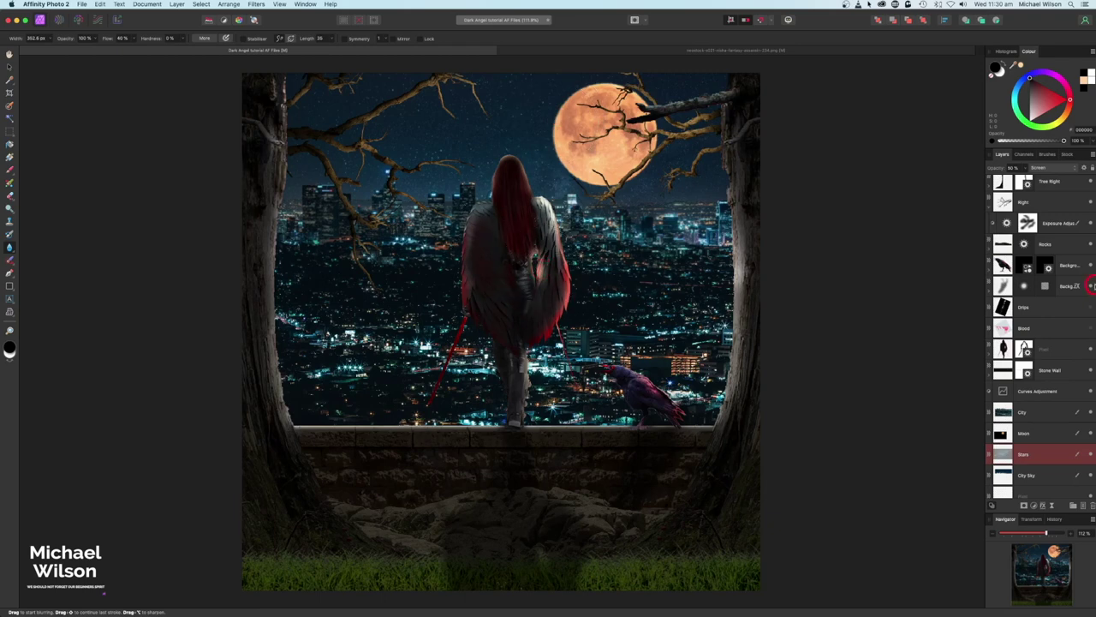
Step: Add a Curves adjustment at the top of the layer stack and lower its midtones slightly
{"action": "left_click_drag", "start_coordinate": [1011, 353], "coordinate": [1001, 186]}
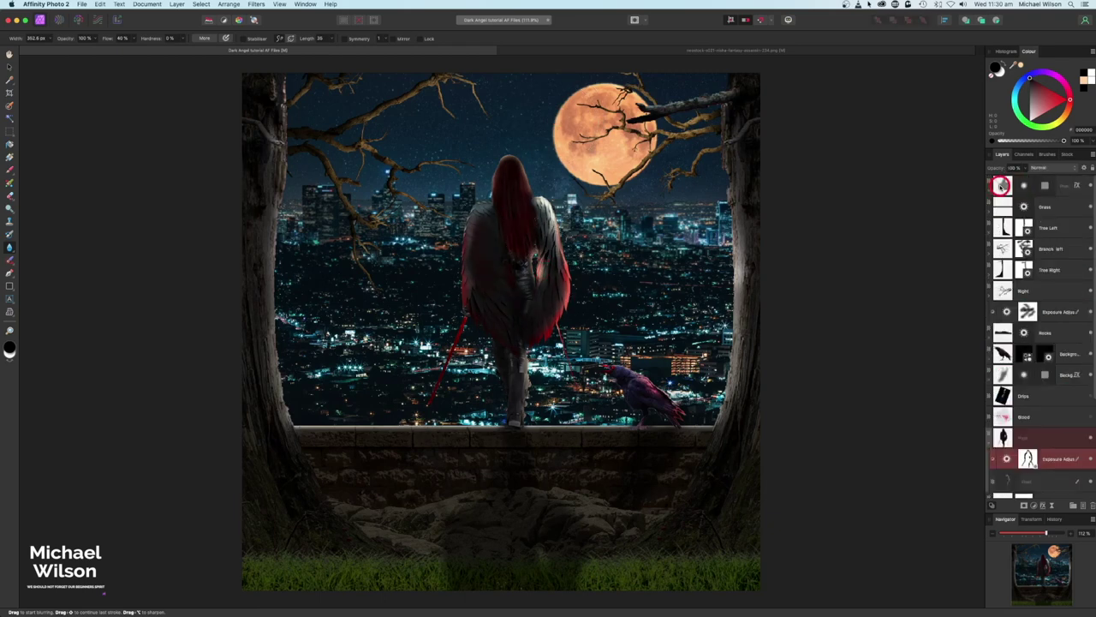
{"action": "left_click", "coordinate": [1001, 185]}
{"action": "left_click", "coordinate": [1060, 512]}
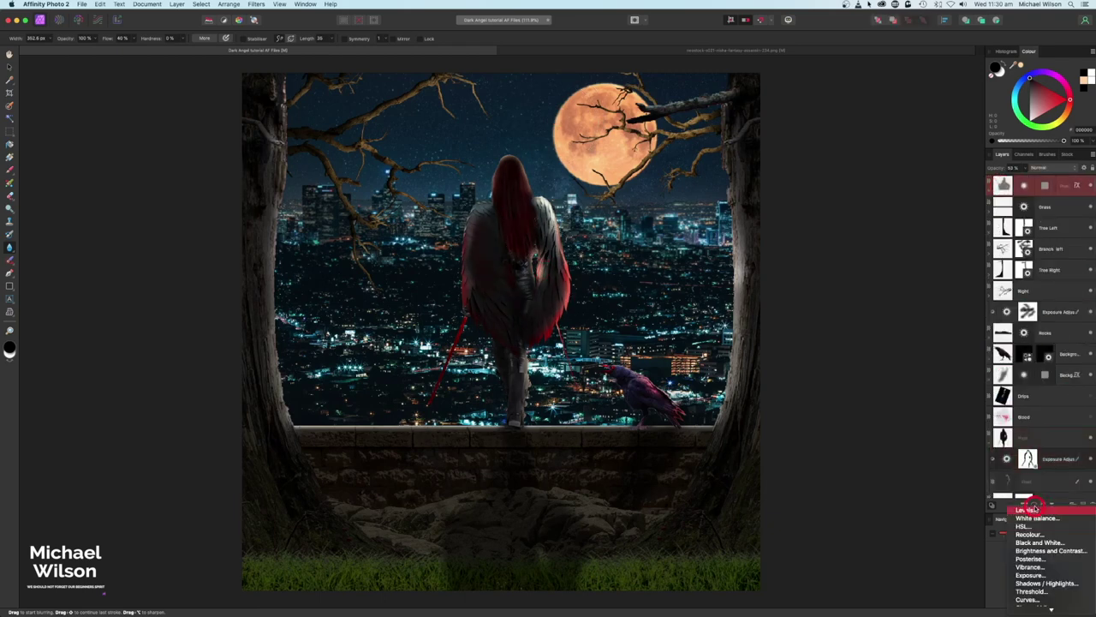
{"action": "left_click", "coordinate": [1030, 549]}
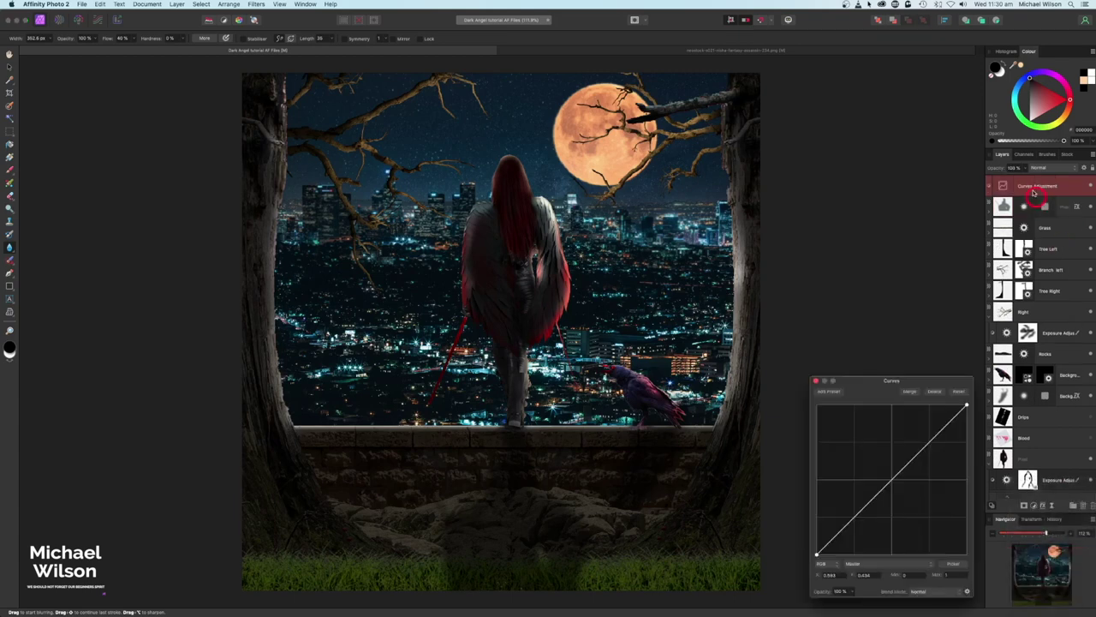
{"action": "left_click_drag", "start_coordinate": [893, 477], "coordinate": [897, 487]}
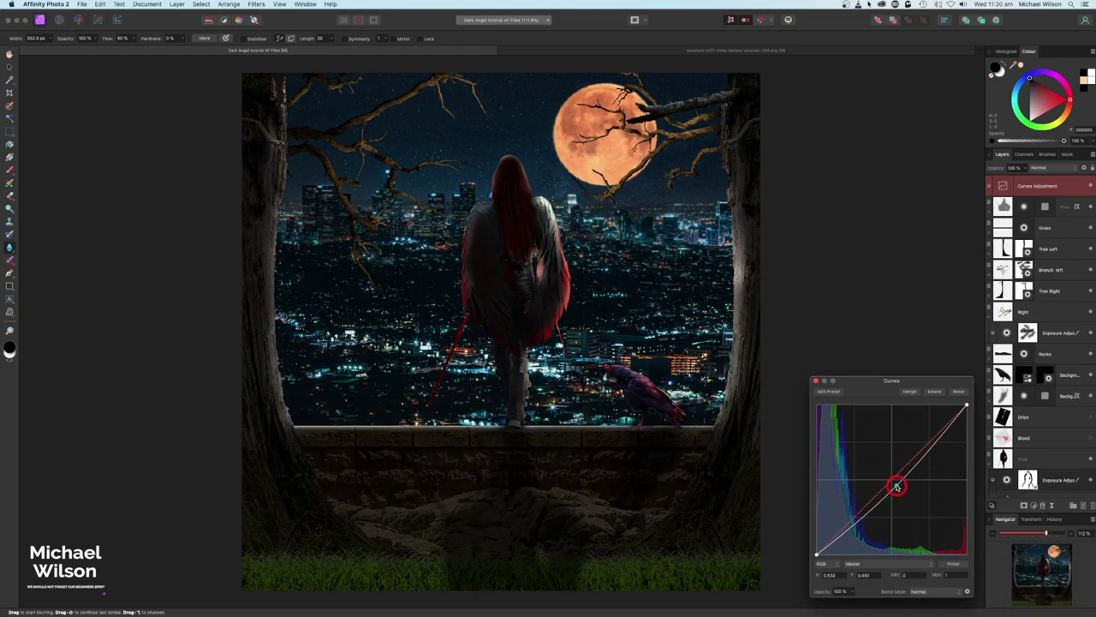
{"action": "left_click", "coordinate": [821, 382]}
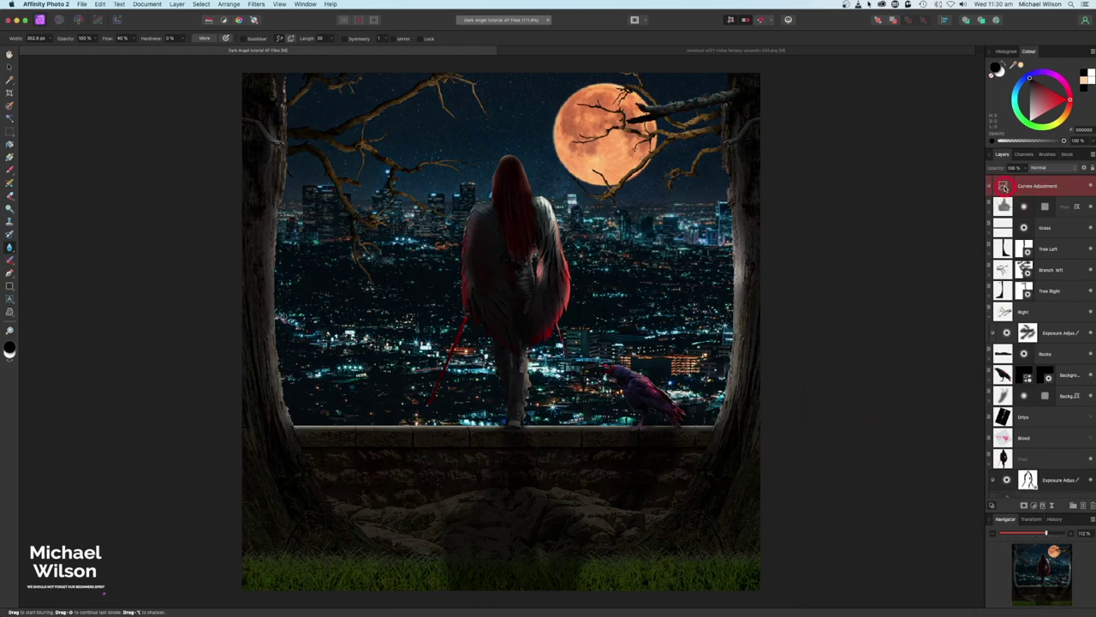
Step: Reshape the top Curves adjustment by easing the midtone darkening and adding a second point that lifts the highlights
{"action": "double_click", "coordinate": [1004, 187]}
{"action": "left_click_drag", "start_coordinate": [896, 486], "coordinate": [893, 483]}
{"action": "left_click_drag", "start_coordinate": [931, 444], "coordinate": [926, 443]}
{"action": "left_click_drag", "start_coordinate": [894, 482], "coordinate": [893, 479]}
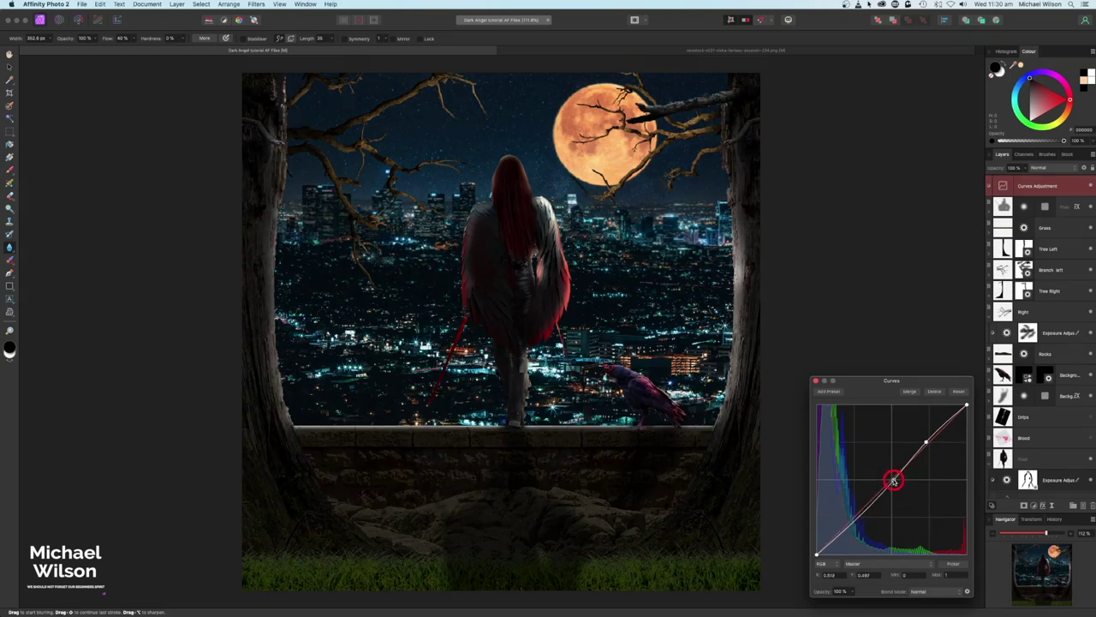
{"action": "left_click", "coordinate": [815, 380]}
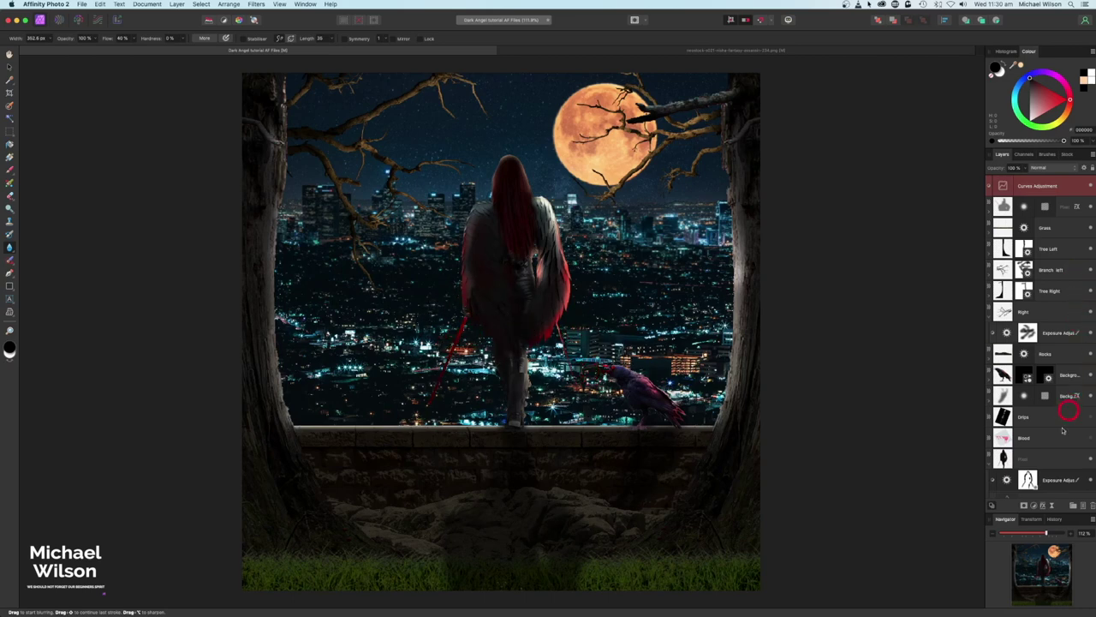
Step: Add a pixel layer above the assassin, flood-fill it with black and set its blend mode to Add
{"action": "left_click", "coordinate": [1037, 459]}
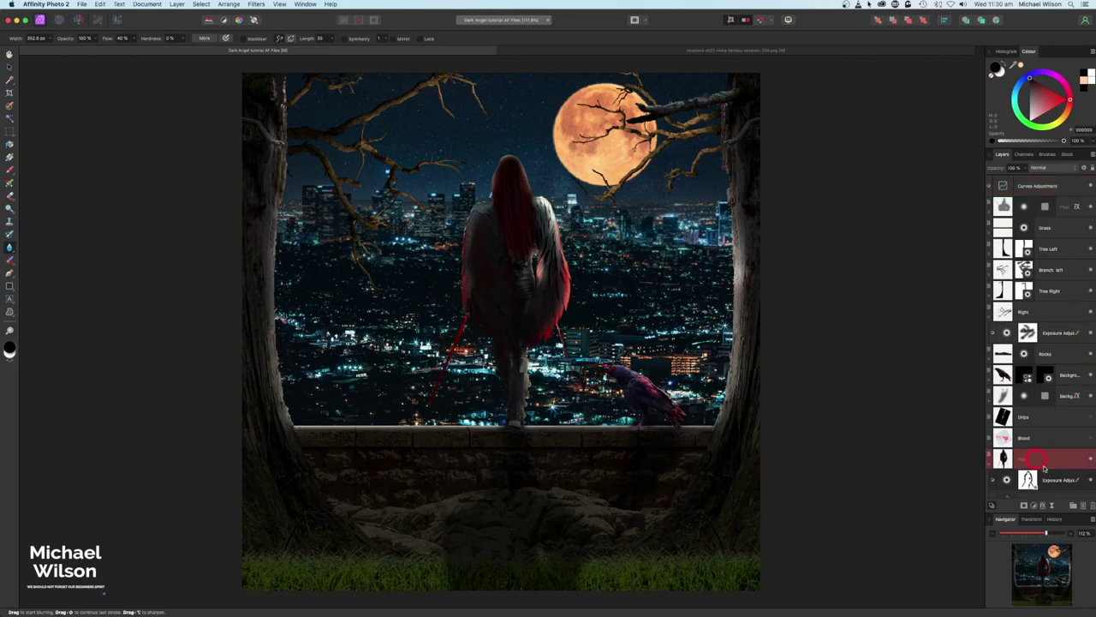
{"action": "left_click", "coordinate": [1084, 507]}
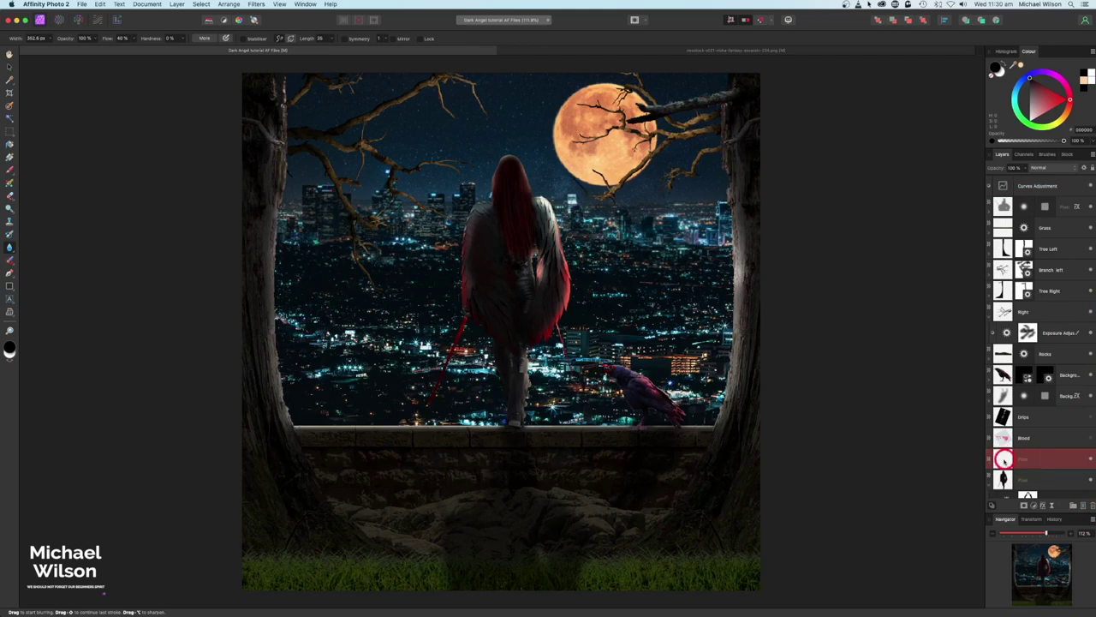
{"action": "key", "text": "x"}
{"action": "key", "text": "g"}
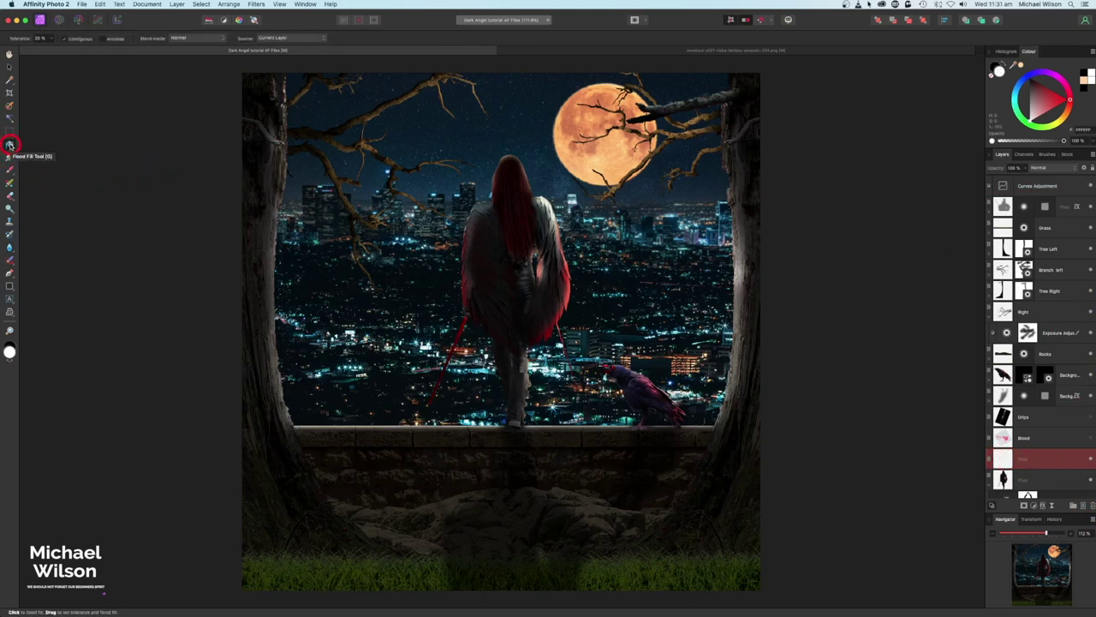
{"action": "left_click", "coordinate": [1004, 62]}
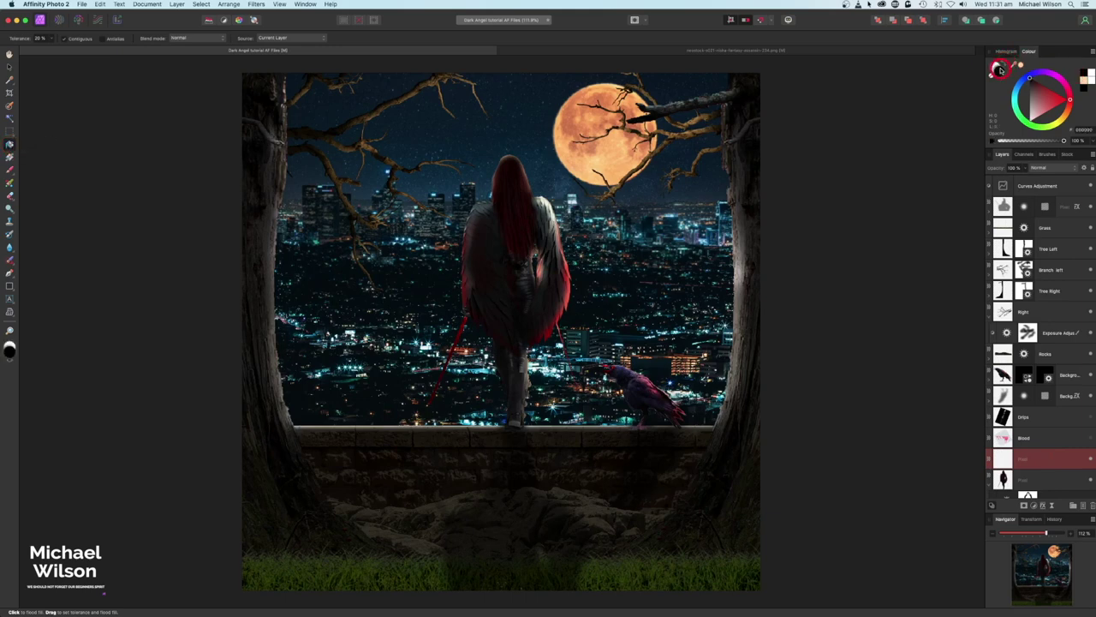
{"action": "left_click", "coordinate": [522, 249]}
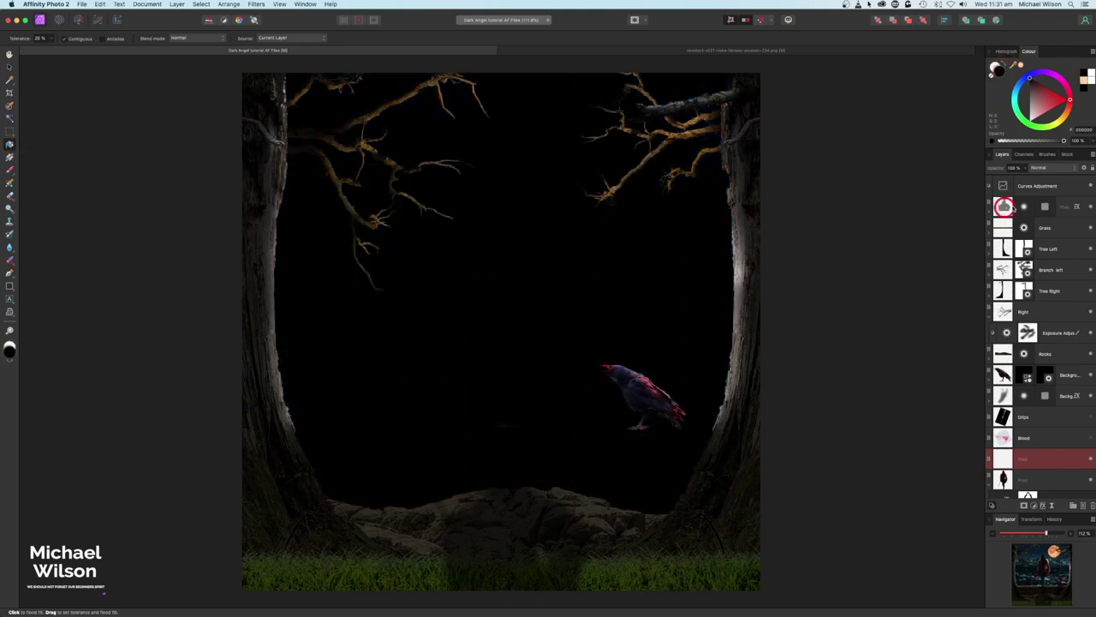
{"action": "left_click", "coordinate": [1052, 168]}
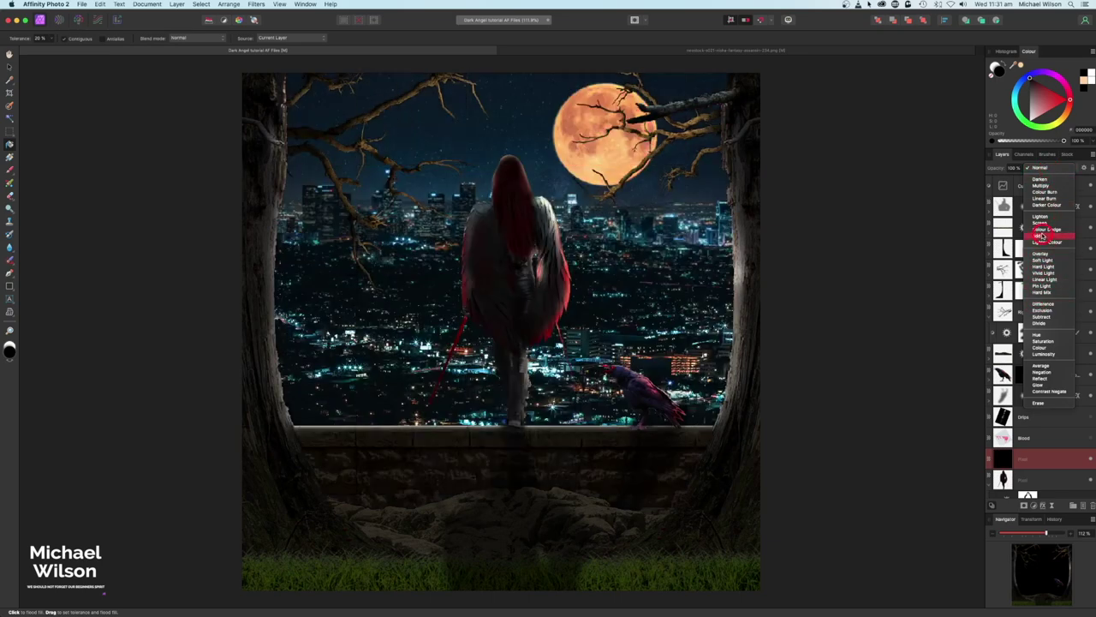
{"action": "left_click", "coordinate": [1041, 235]}
Step: Pick a bright red and ready the Paint Brush with it at 10% flow on the black Add layer
{"action": "left_click", "coordinate": [1061, 101]}
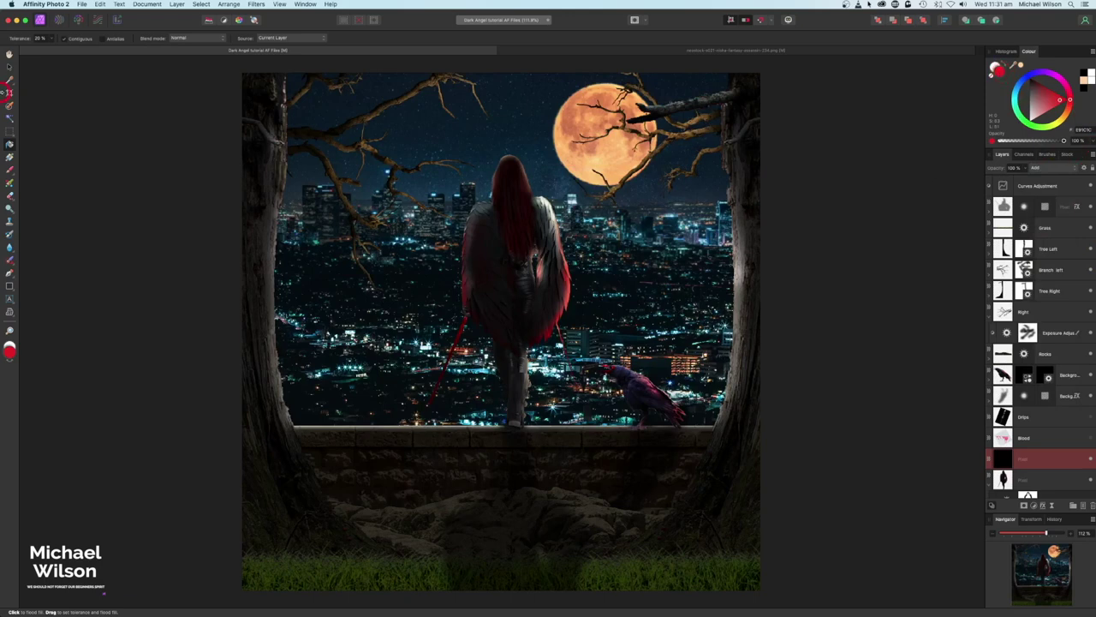
{"action": "left_click", "coordinate": [66, 39]}
{"action": "left_click", "coordinate": [10, 170]}
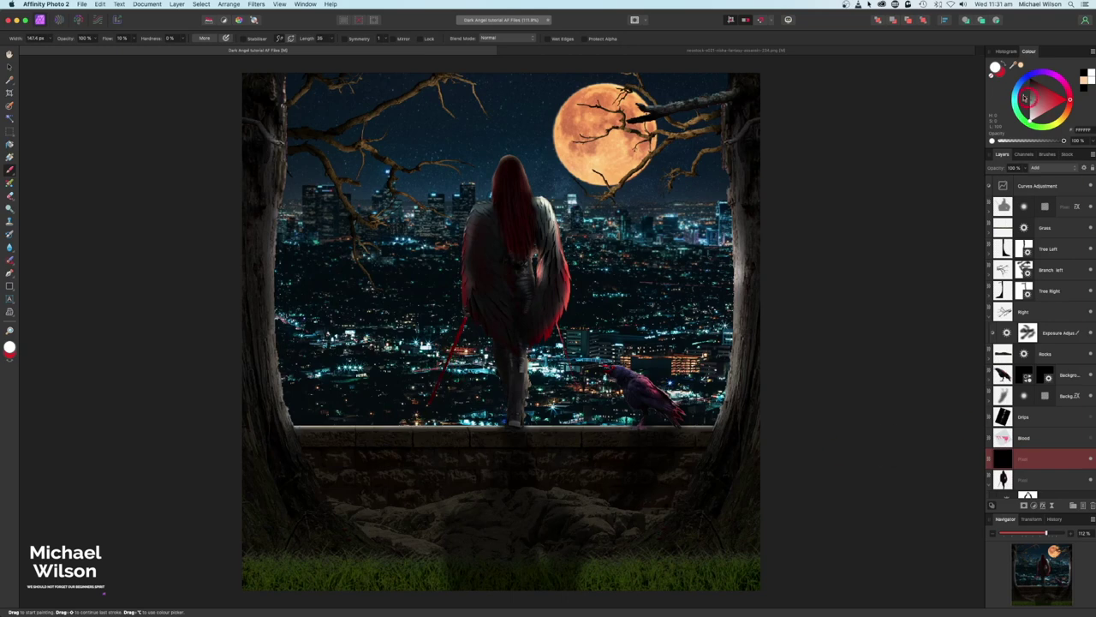
{"action": "left_click", "coordinate": [1003, 64]}
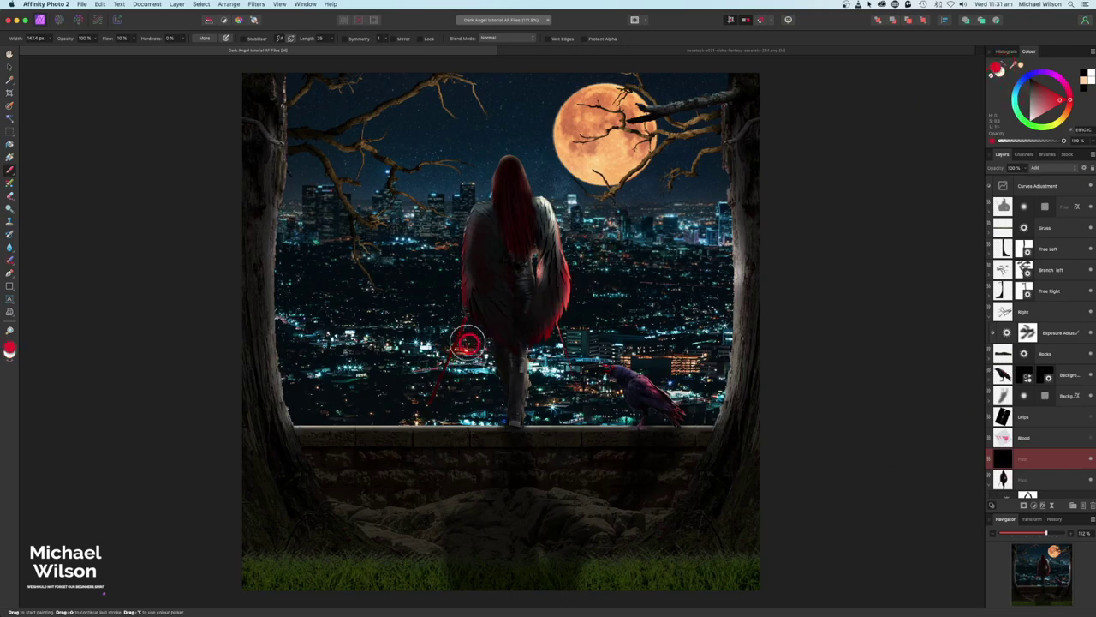
Step: Paint a soft red glow along the assassin's two swords on the black Add layer
{"action": "mouse_move", "coordinate": [453, 332]}
{"action": "left_mouse_down"}
{"action": "mouse_move", "coordinate": [460, 323]}
{"action": "mouse_move", "coordinate": [435, 383]}
{"action": "left_mouse_up"}
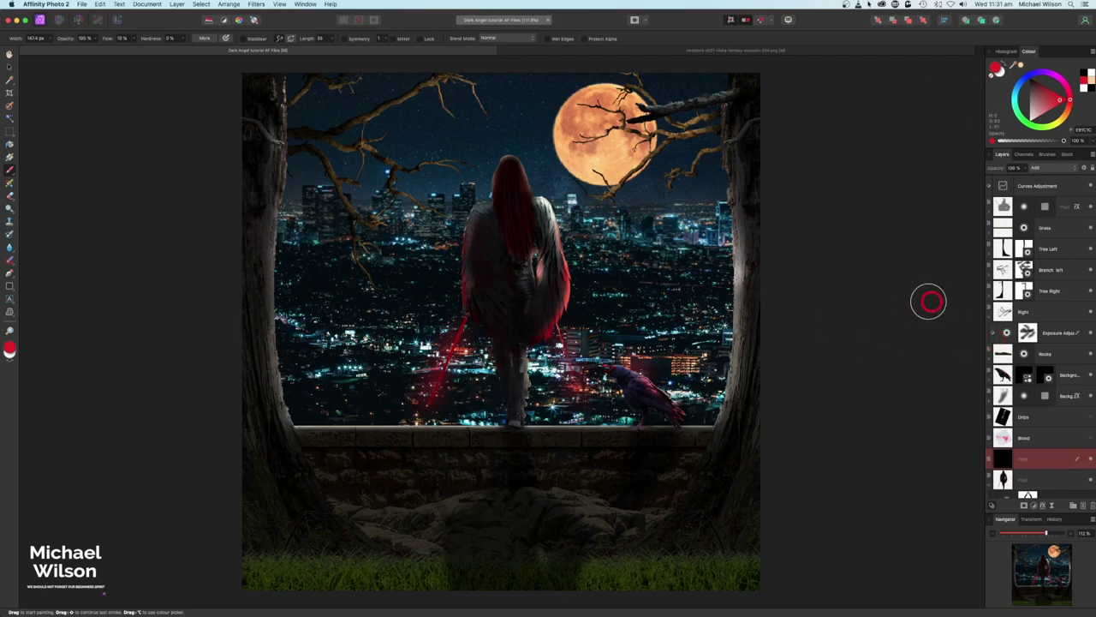
Step: Show the Blood layer, set its blend mode to Multiply and move the splatter onto the wall edge beneath the left sword's tip
{"action": "scroll", "coordinate": [1050, 422], "scroll_direction": "down", "scroll_amount": 5}
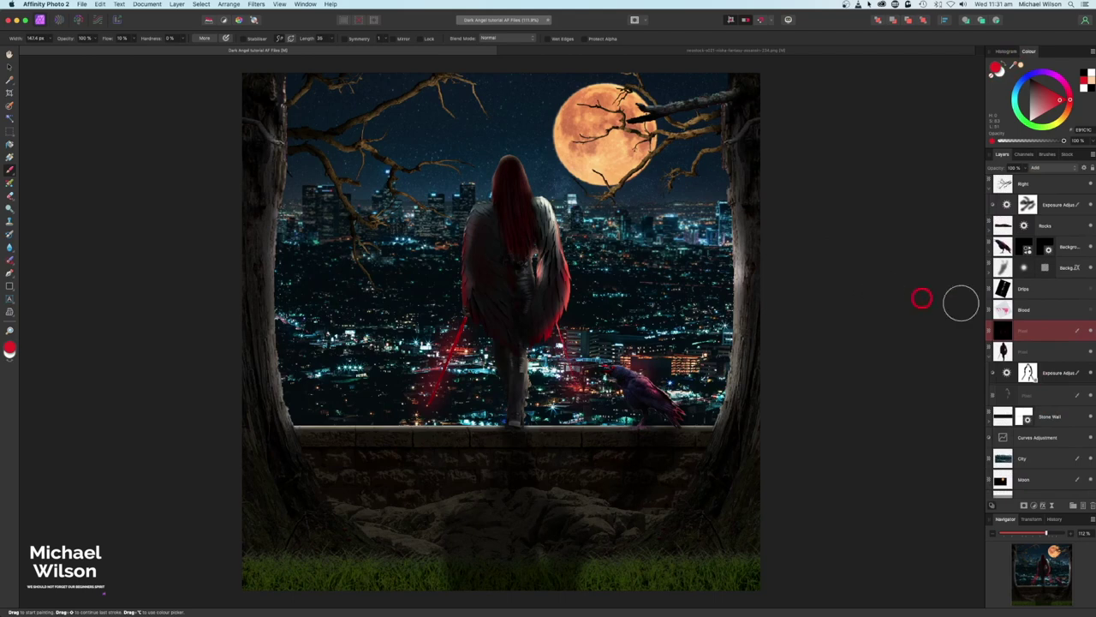
{"action": "left_click", "coordinate": [1027, 312]}
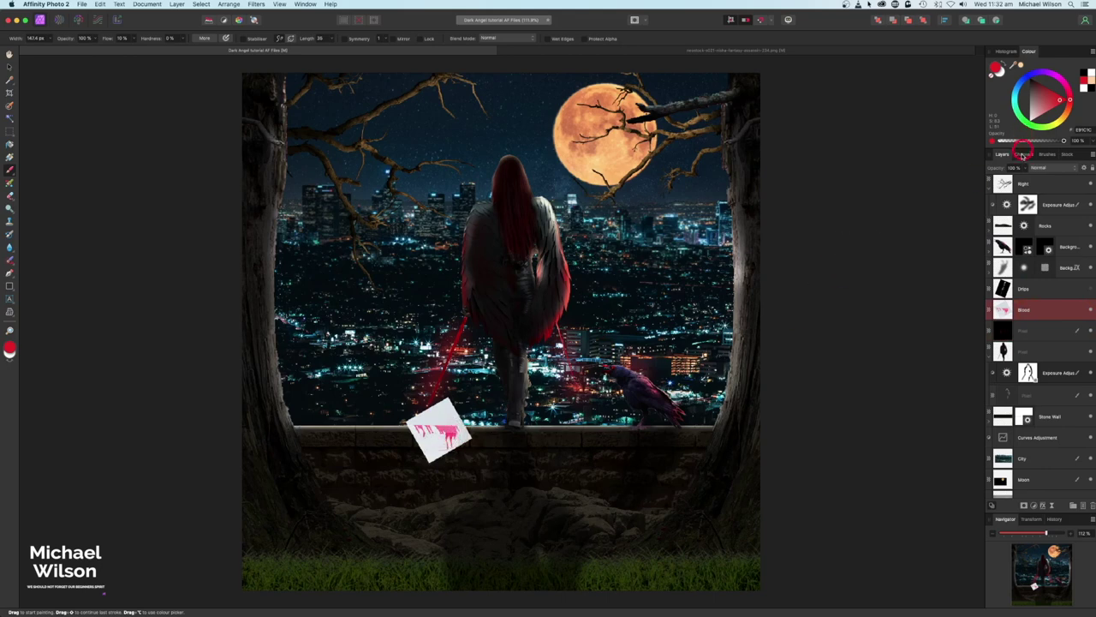
{"action": "left_click", "coordinate": [1043, 168]}
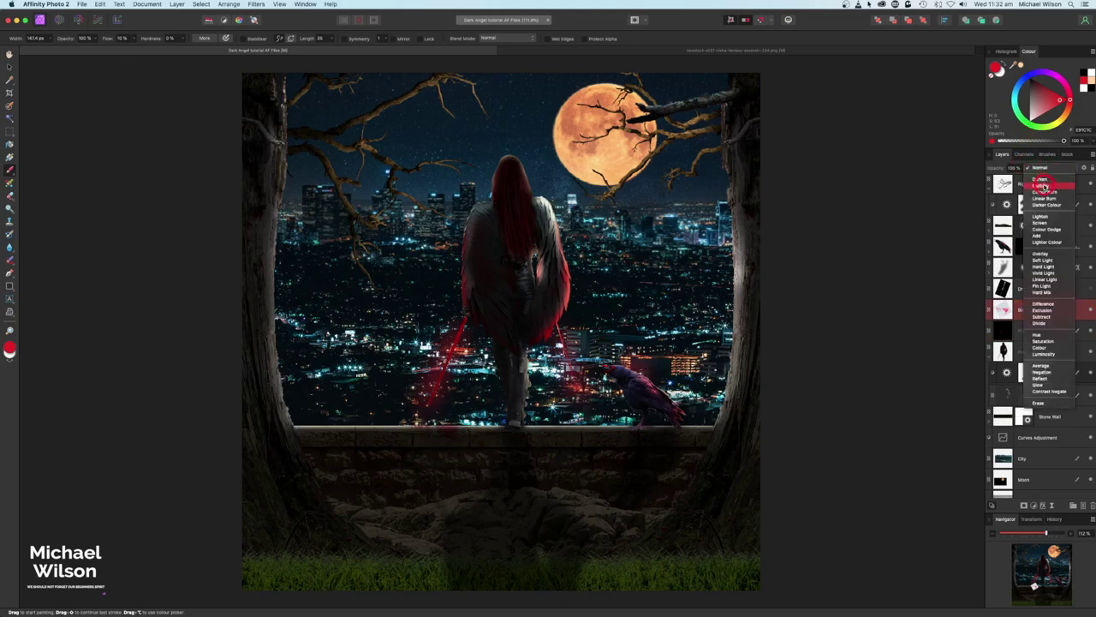
{"action": "left_click", "coordinate": [1041, 186]}
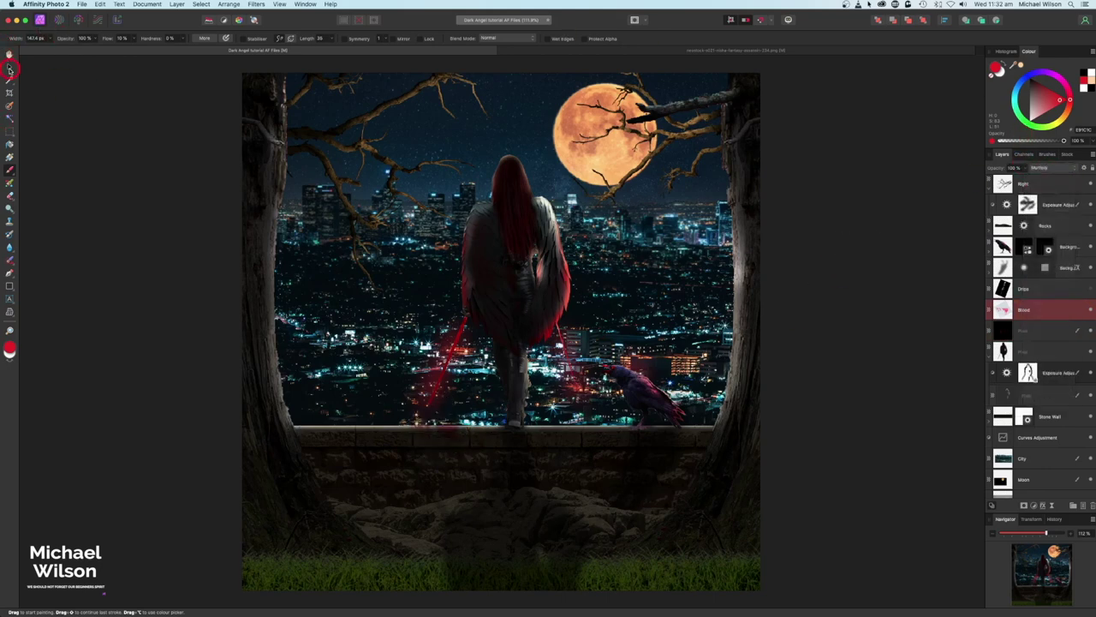
{"action": "left_click", "coordinate": [10, 69]}
{"action": "left_click", "coordinate": [447, 436]}
{"action": "left_click_drag", "start_coordinate": [436, 435], "coordinate": [434, 435]}
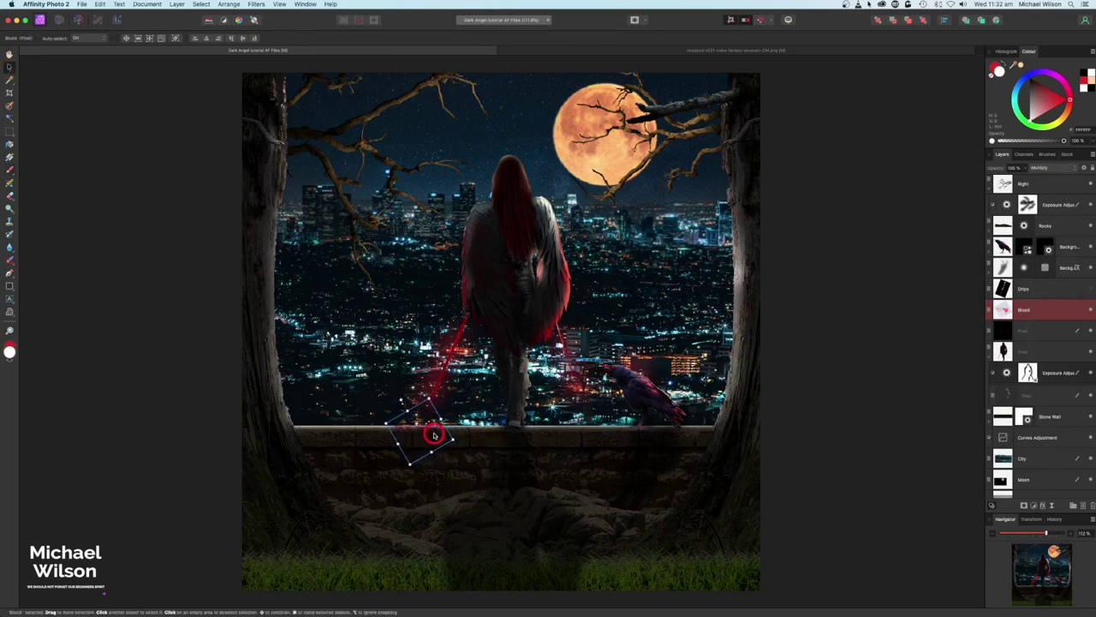
{"action": "left_click", "coordinate": [855, 396]}
{"action": "left_click", "coordinate": [172, 332]}
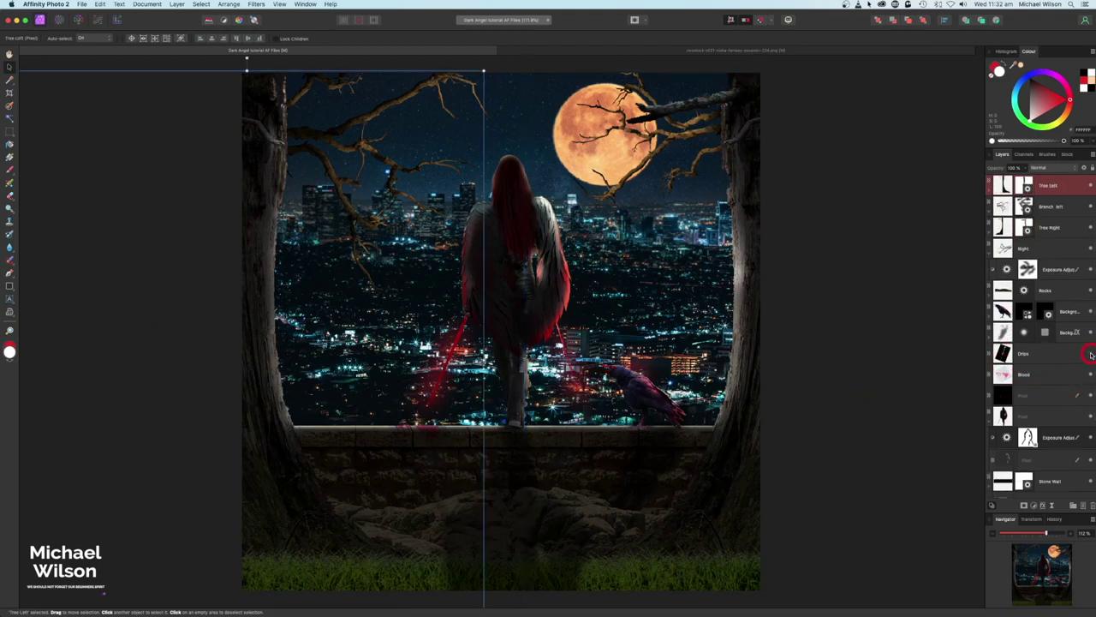
Step: Show the Drips layer, enlarge it across the assassin's legs and set its blend mode to Screen
{"action": "left_click", "coordinate": [1055, 360]}
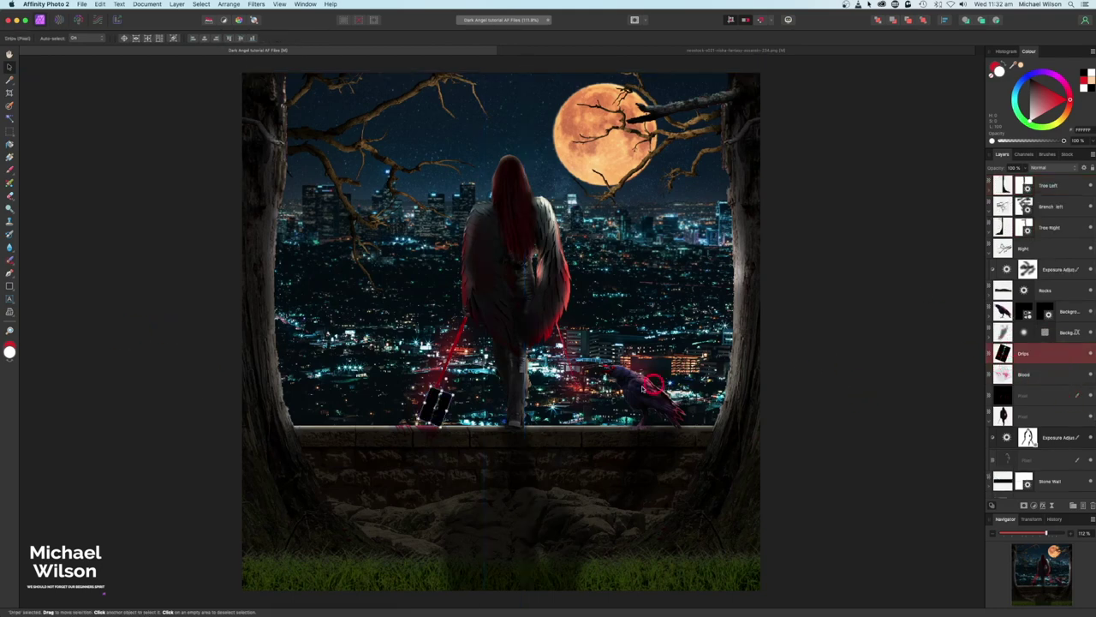
{"action": "left_click_drag", "start_coordinate": [451, 389], "coordinate": [579, 293]}
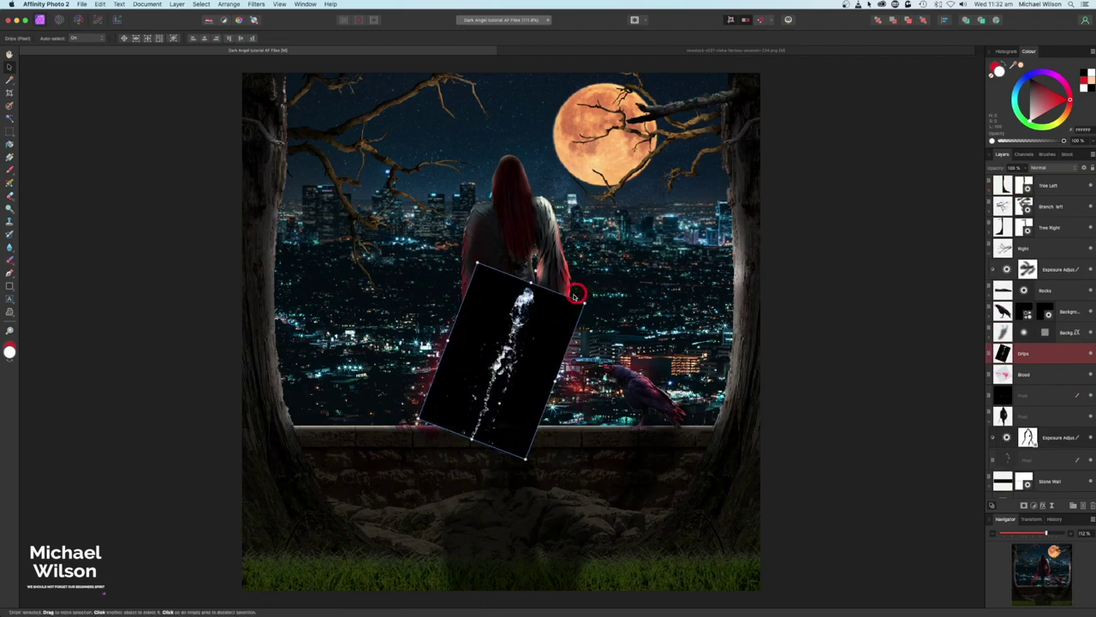
{"action": "left_click", "coordinate": [1016, 169]}
{"action": "left_click", "coordinate": [1047, 172]}
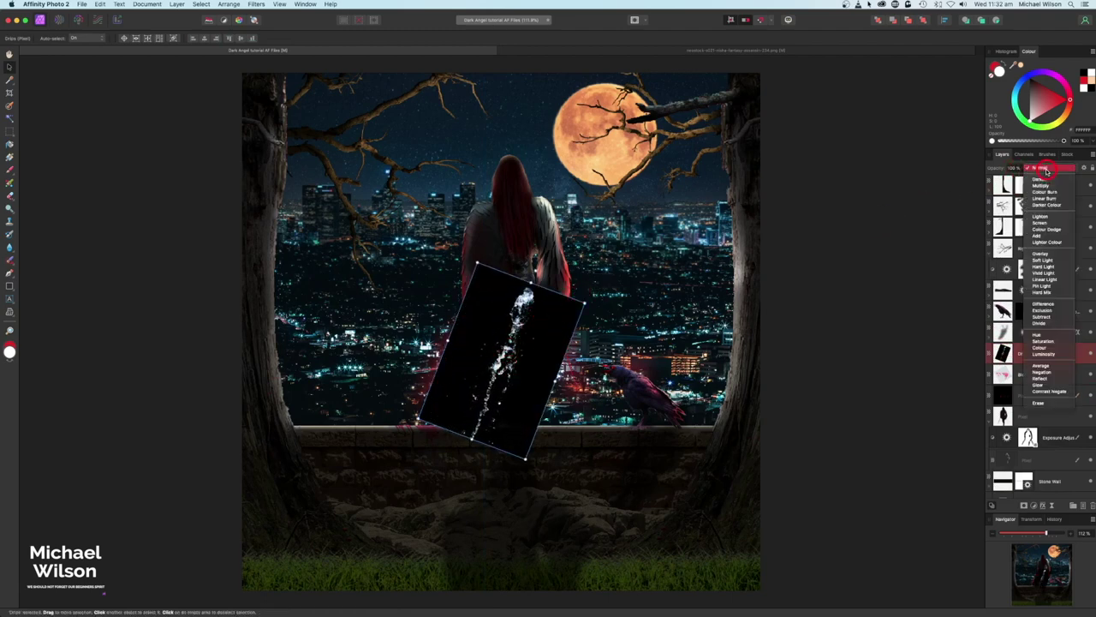
{"action": "left_click", "coordinate": [1043, 223]}
Step: Nest a Recolour adjustment in the Drips layer with hue 0°, saturation 100% and lightness about -42%
{"action": "left_click", "coordinate": [1000, 351]}
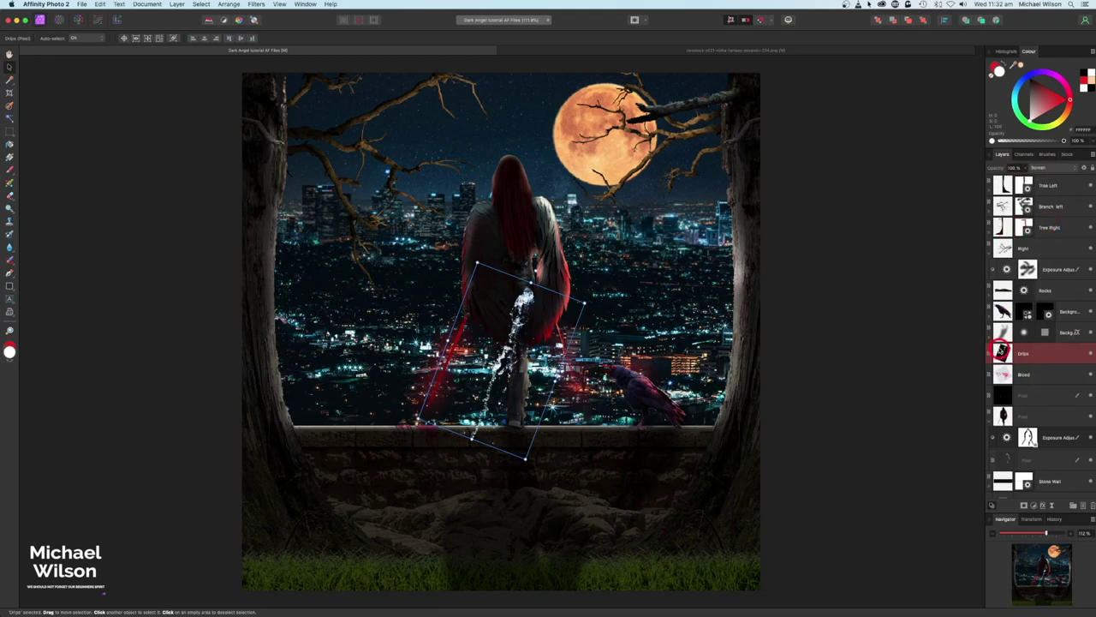
{"action": "left_click", "coordinate": [1034, 507]}
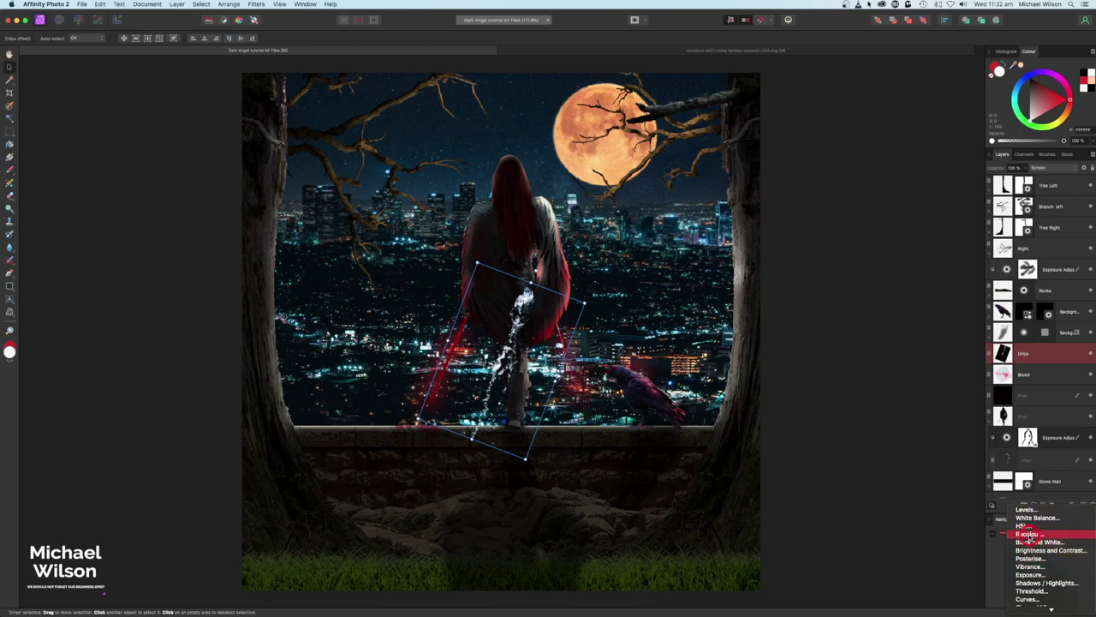
{"action": "left_click", "coordinate": [974, 369]}
{"action": "left_click_drag", "start_coordinate": [1003, 354], "coordinate": [1006, 375]}
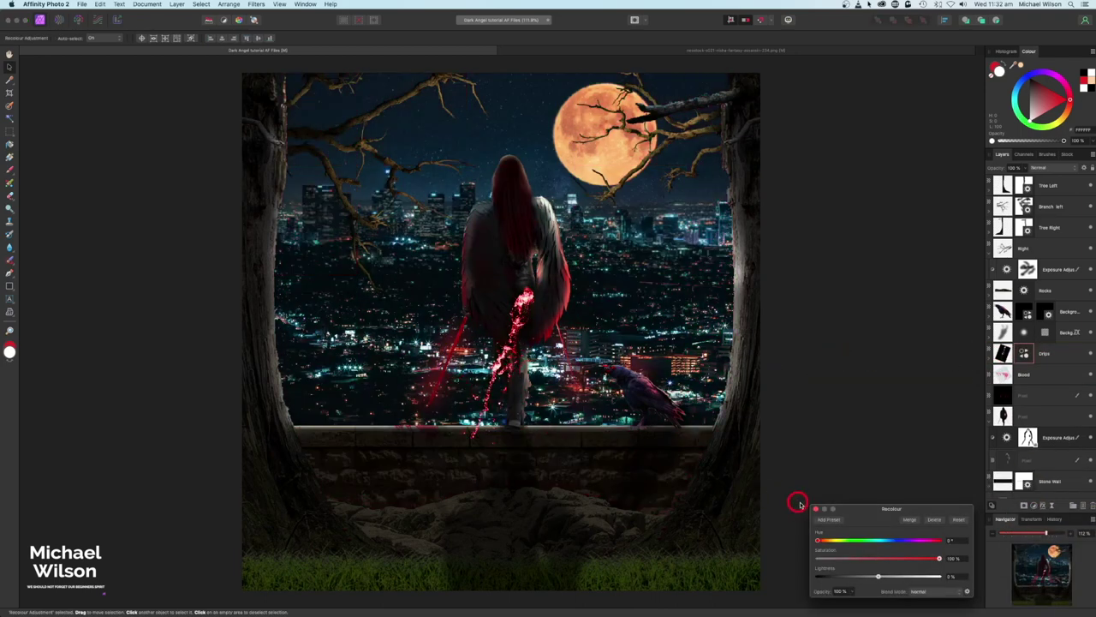
{"action": "left_click_drag", "start_coordinate": [879, 579], "coordinate": [855, 578]}
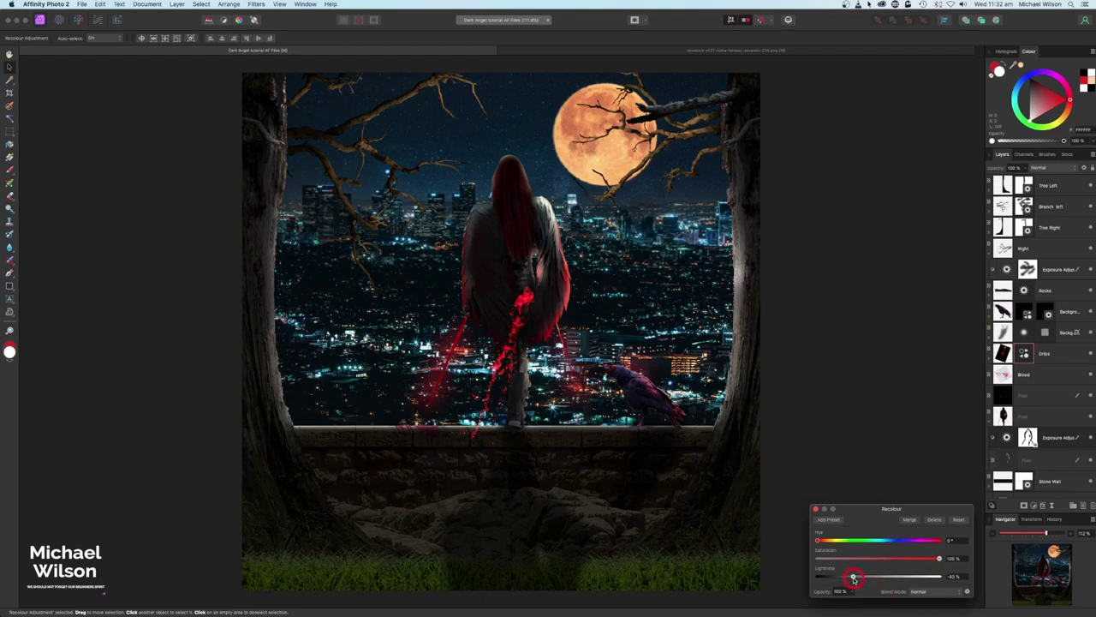
{"action": "left_click", "coordinate": [816, 509]}
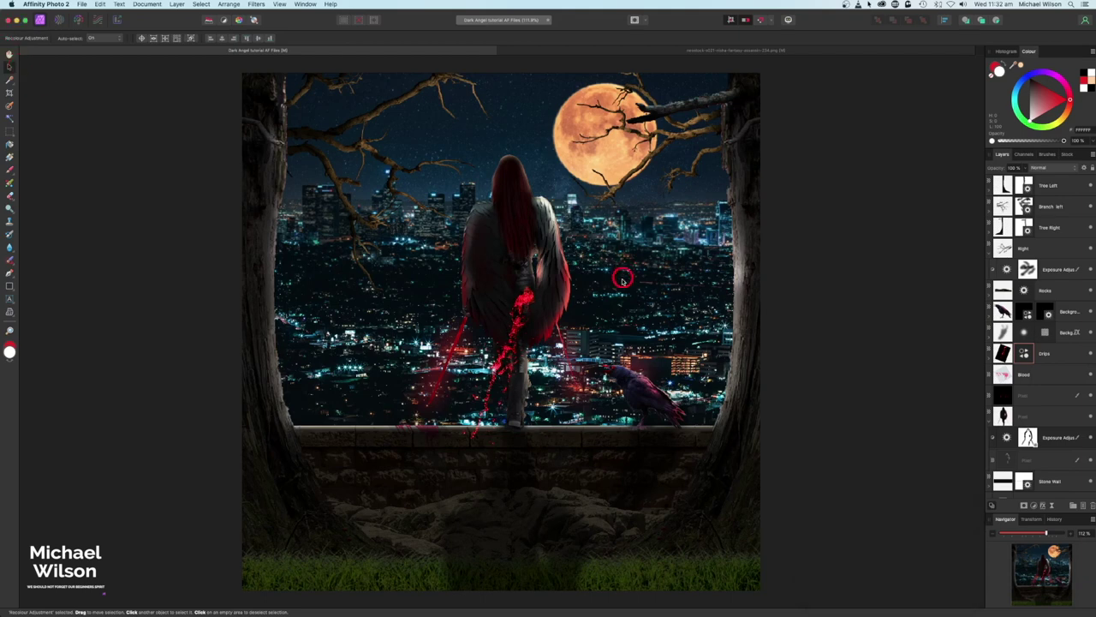
Step: Scale the red Drips layer down to a small drip at the tip of the left sword
{"action": "left_click", "coordinate": [1004, 352]}
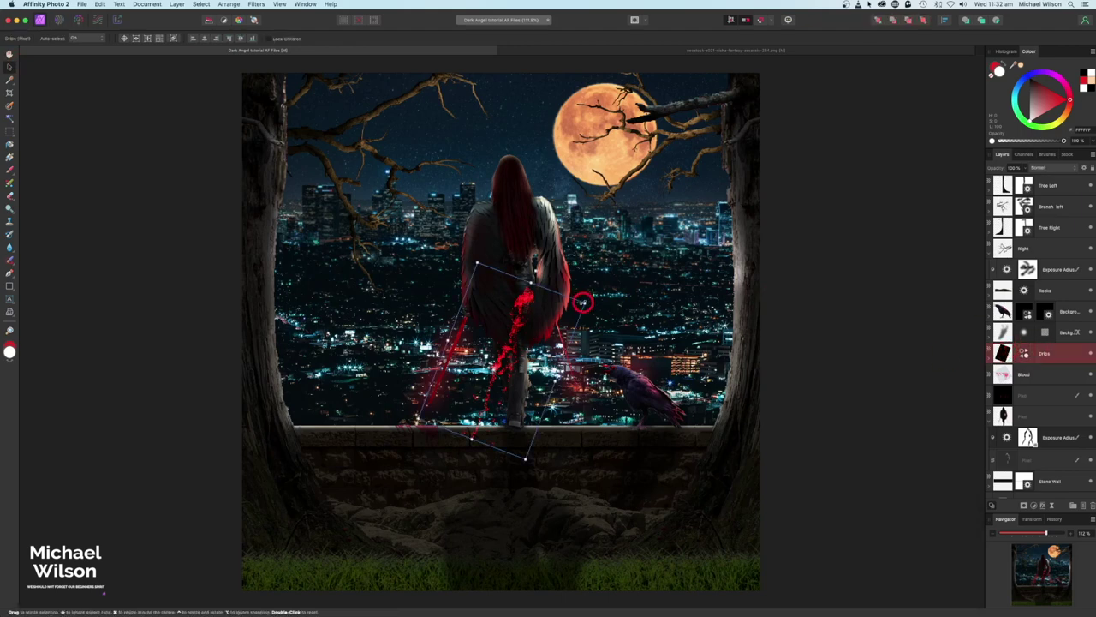
{"action": "left_click_drag", "start_coordinate": [580, 301], "coordinate": [432, 406]}
{"action": "left_click", "coordinate": [799, 400]}
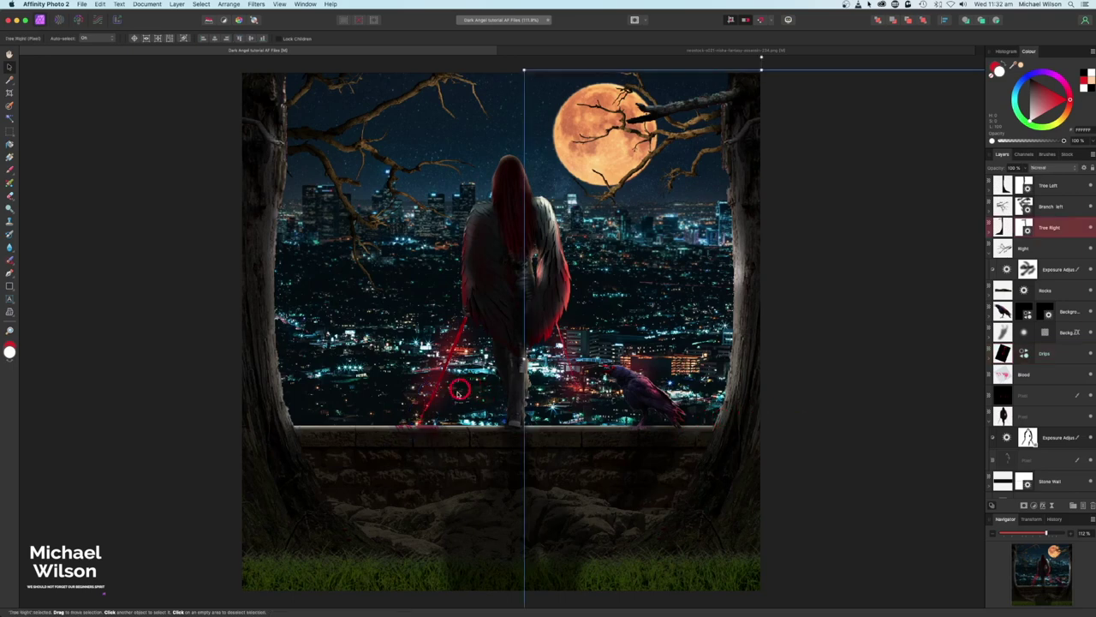
{"action": "left_click", "coordinate": [428, 453]}
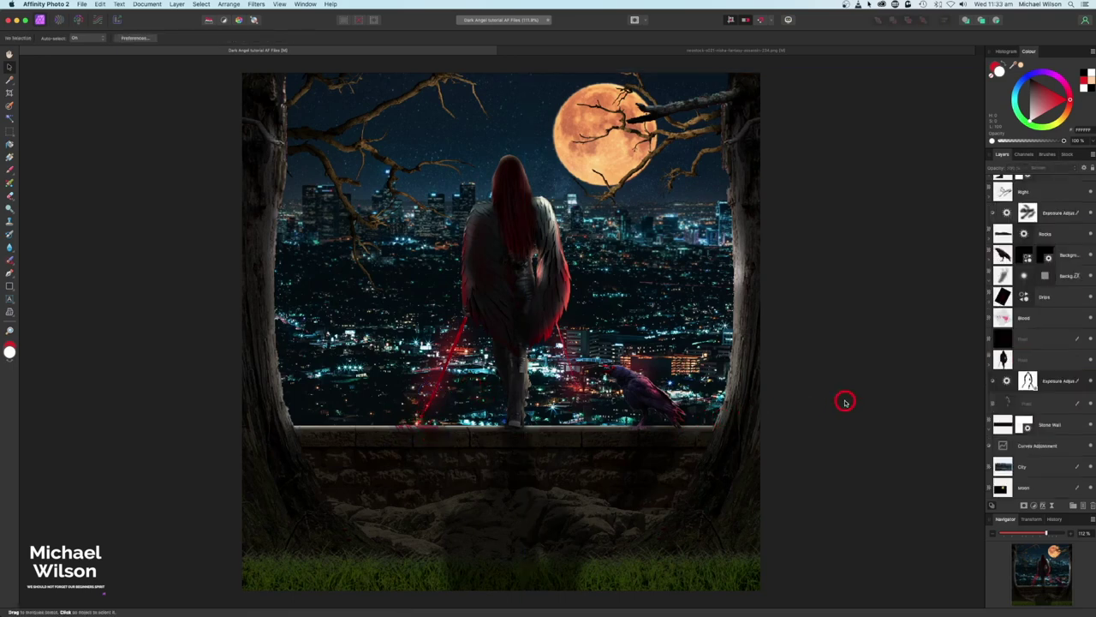
Step: Merge all visible layers into a new pixel layer at the top of the layer stack
{"action": "left_click", "coordinate": [988, 366]}
{"action": "scroll", "coordinate": [1043, 342], "scroll_direction": "up", "scroll_amount": 3}
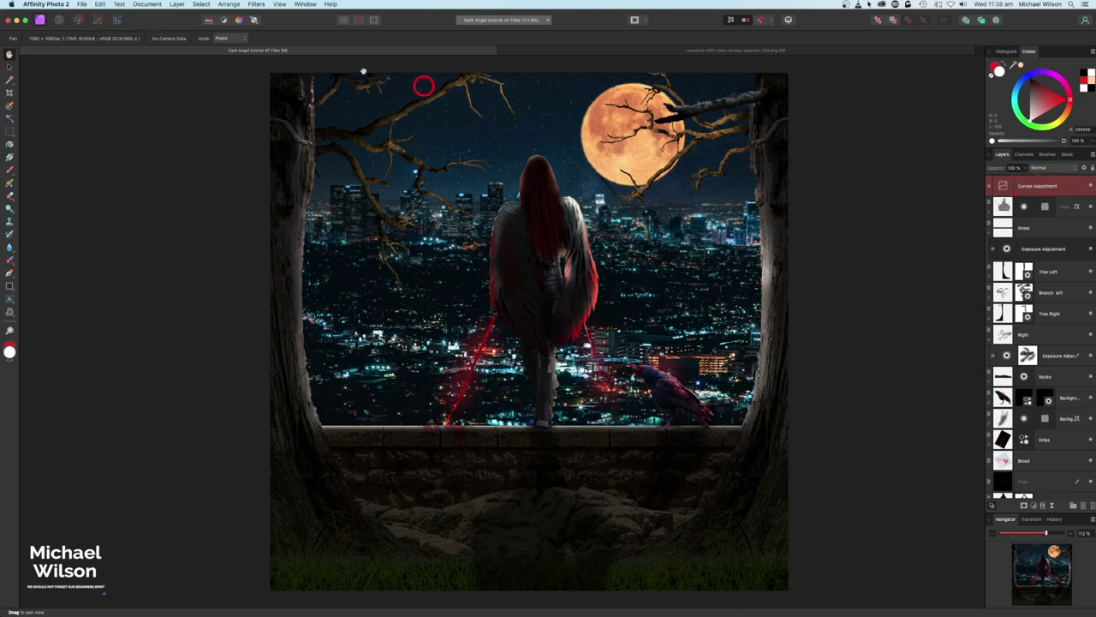
{"action": "left_click", "coordinate": [175, 5]}
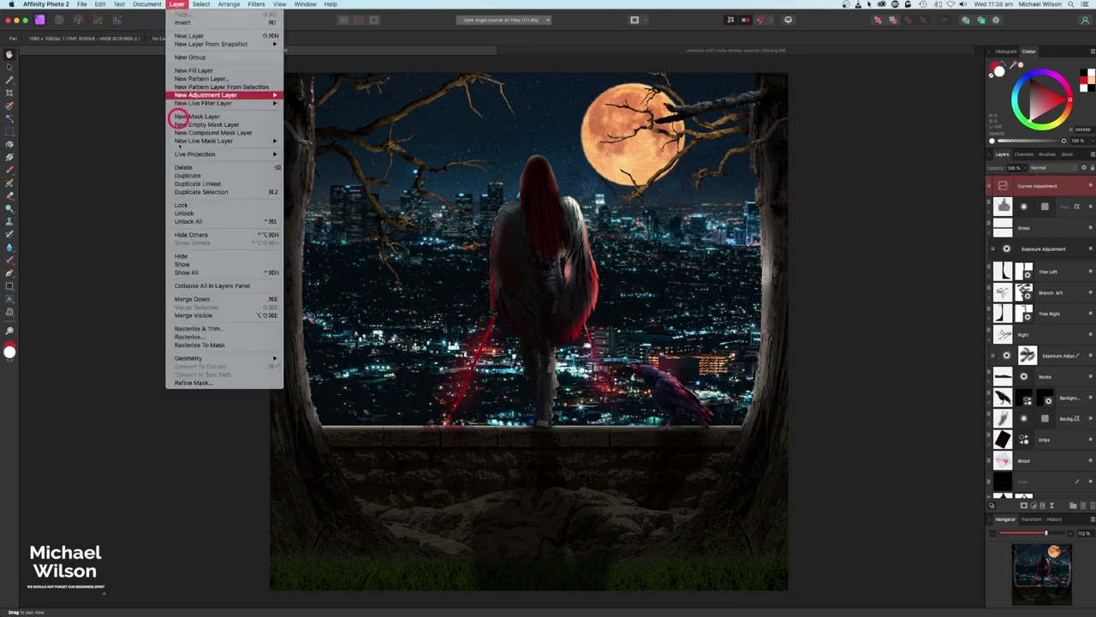
{"action": "left_click", "coordinate": [211, 314]}
{"action": "key", "text": "super+shift+n"}
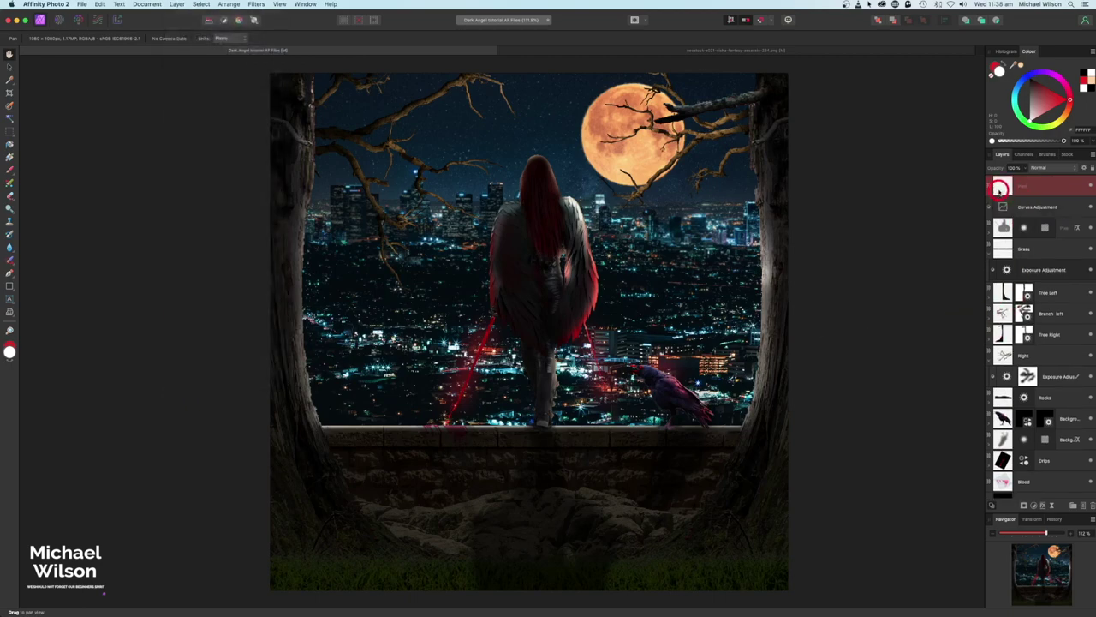
{"action": "left_click", "coordinate": [1000, 191]}
Step: Tone map the merged layer with the Detailed preset, setting tone compression and local contrast to 10% each
{"action": "left_click", "coordinate": [99, 19]}
{"action": "left_click", "coordinate": [89, 239]}
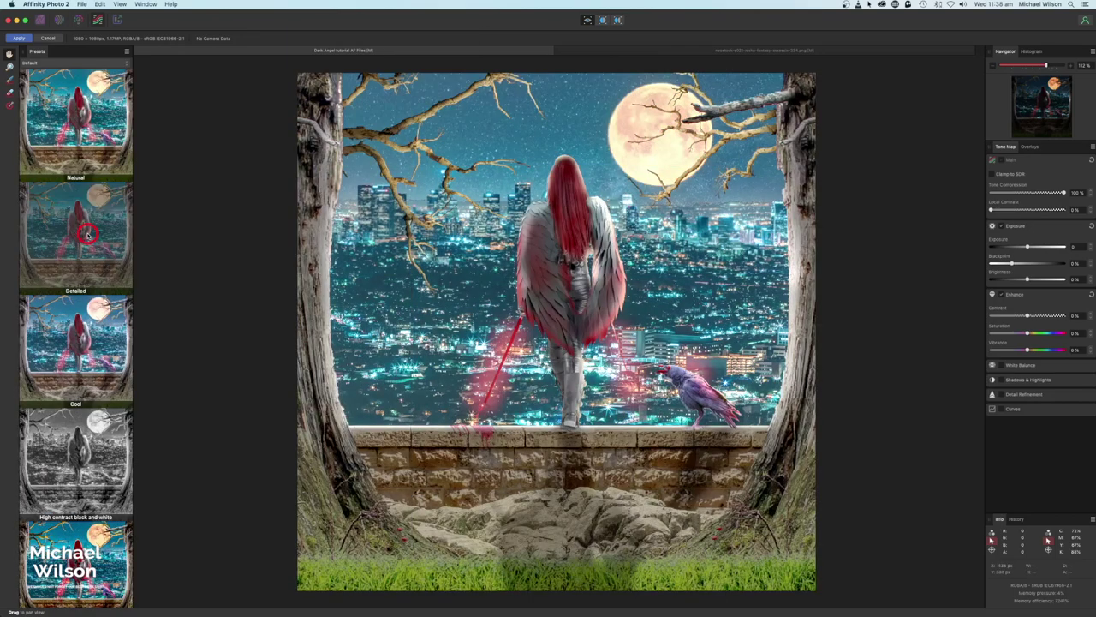
{"action": "left_click_drag", "start_coordinate": [1059, 192], "coordinate": [1003, 193]}
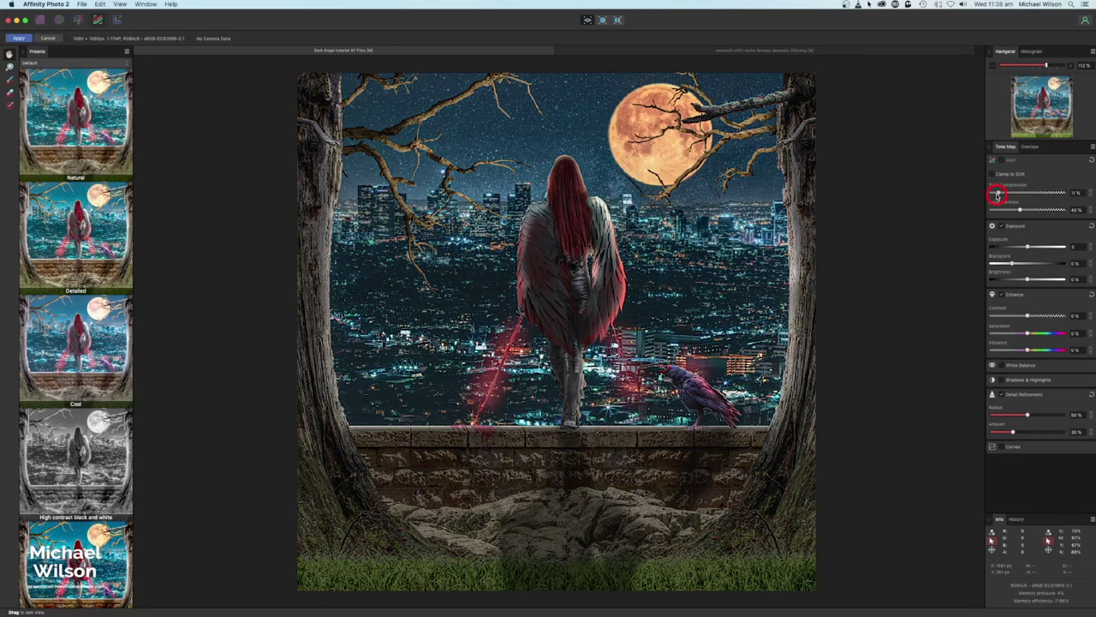
{"action": "left_click_drag", "start_coordinate": [1017, 209], "coordinate": [1001, 210]}
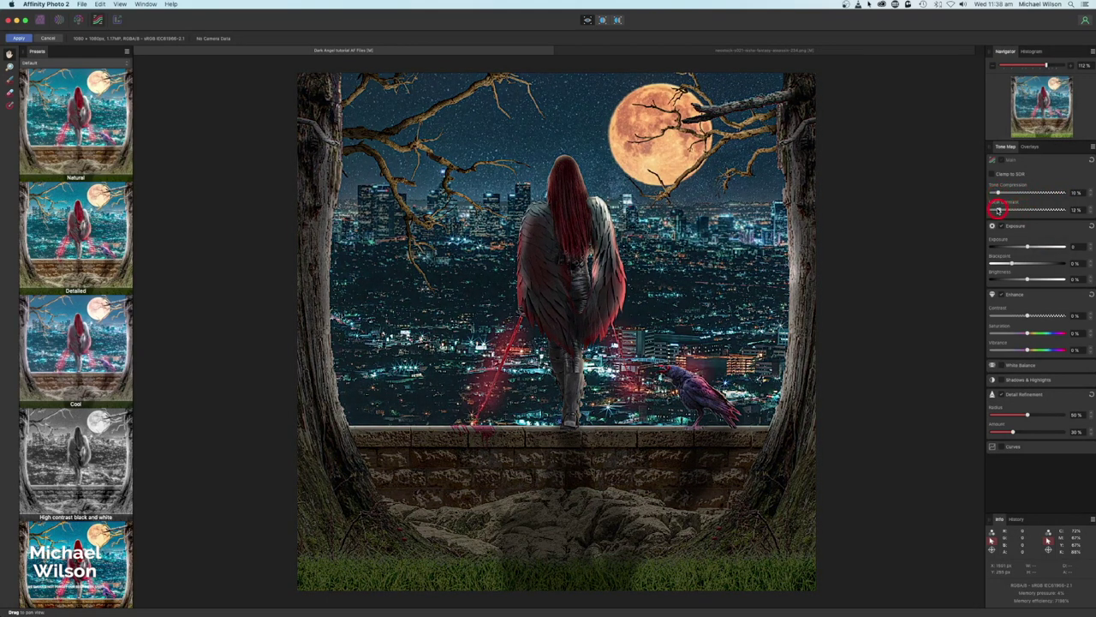
Step: Set exposure to -1.677, Detail Refinement amount to 50% and white balance temperature to -30%, and apply the tone mapping
{"action": "left_click_drag", "start_coordinate": [1027, 246], "coordinate": [1004, 247]}
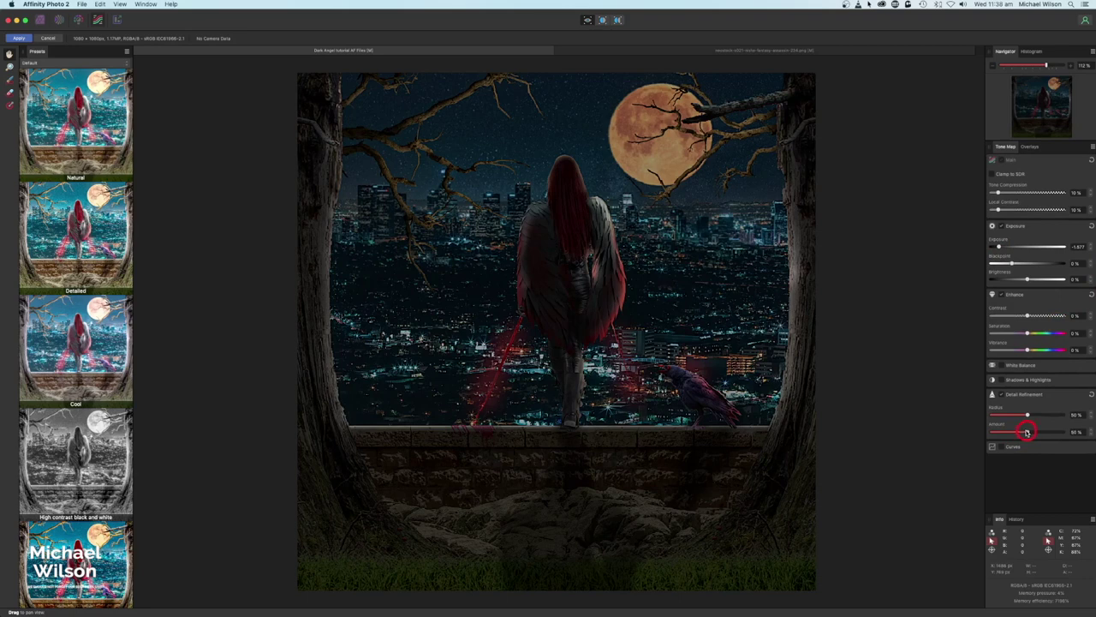
{"action": "left_click", "coordinate": [1002, 367]}
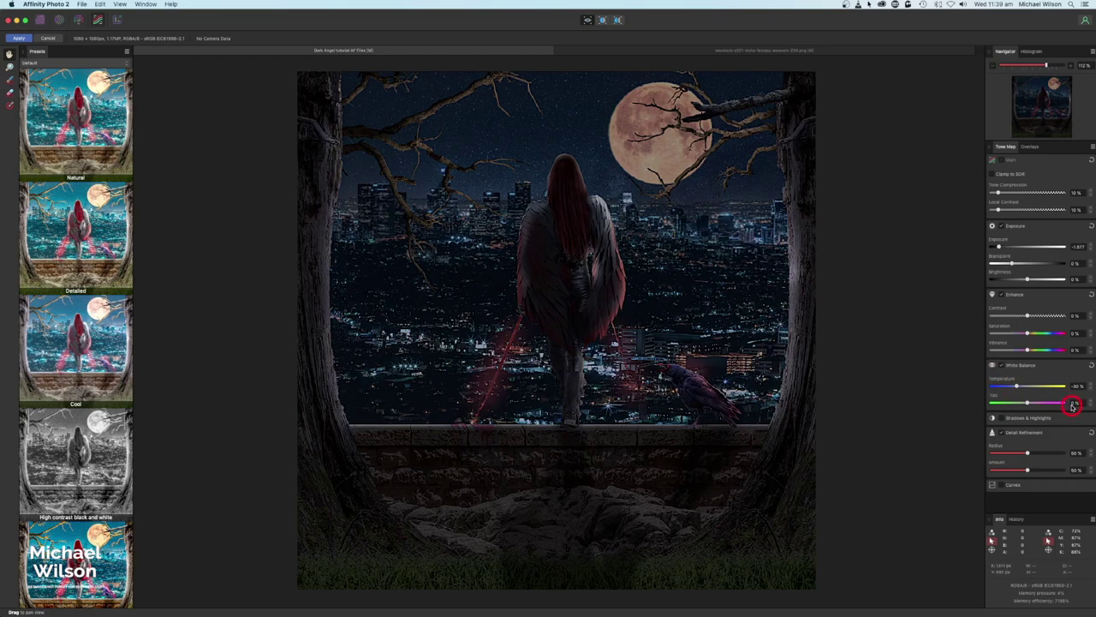
{"action": "left_click", "coordinate": [19, 39]}
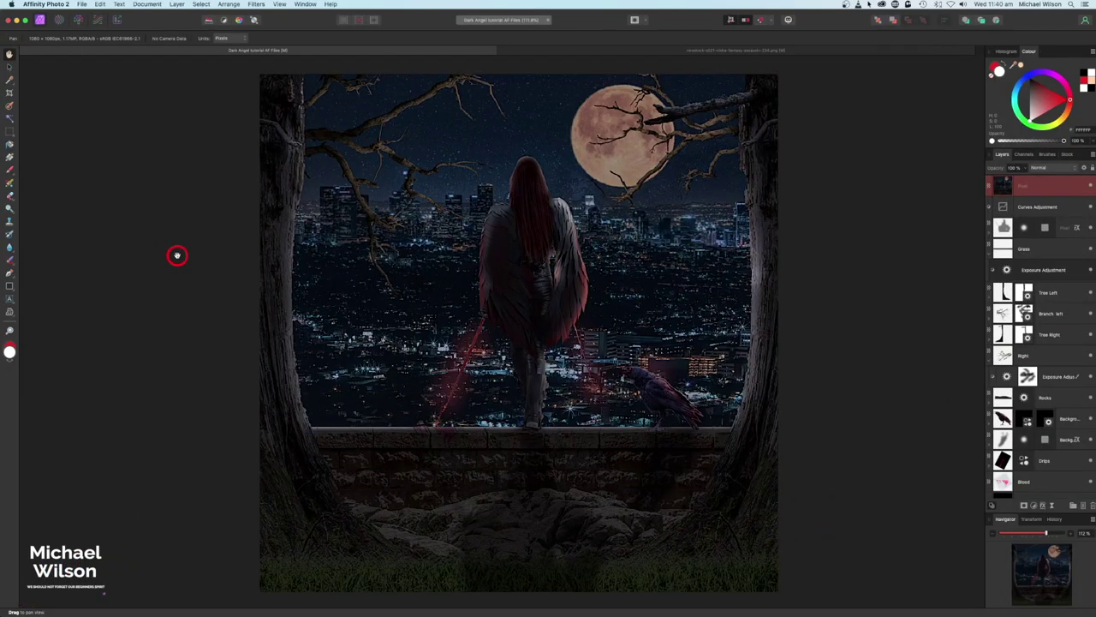